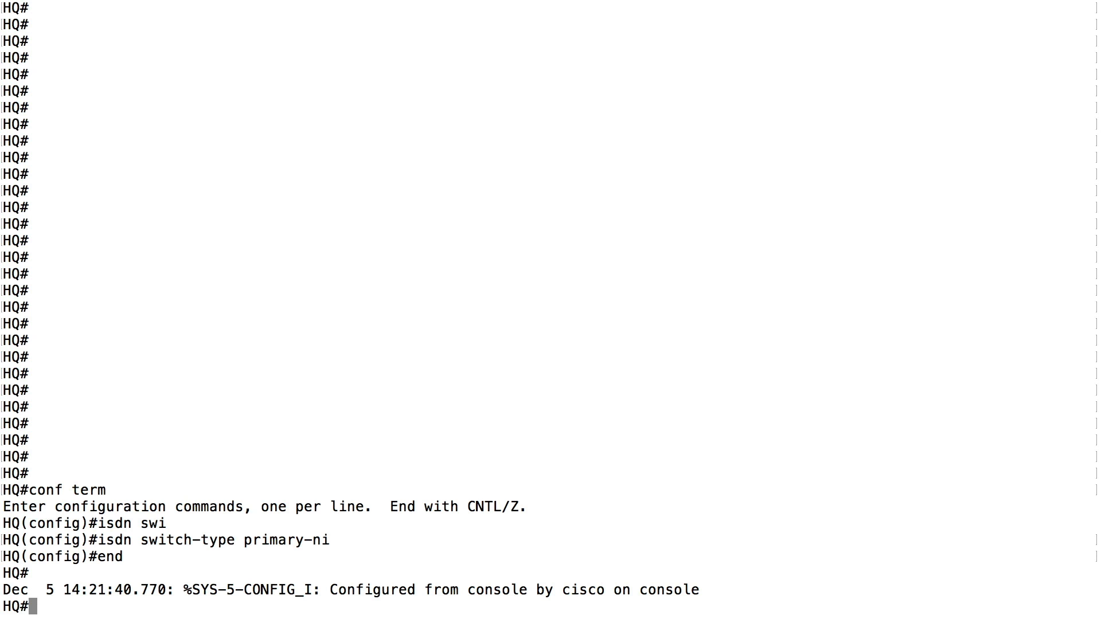
# - Show the router's hardware inventory and examine the VWIC2-1MFT-T1/E1 card's type, slot and subslot
pyautogui.write('show inv')
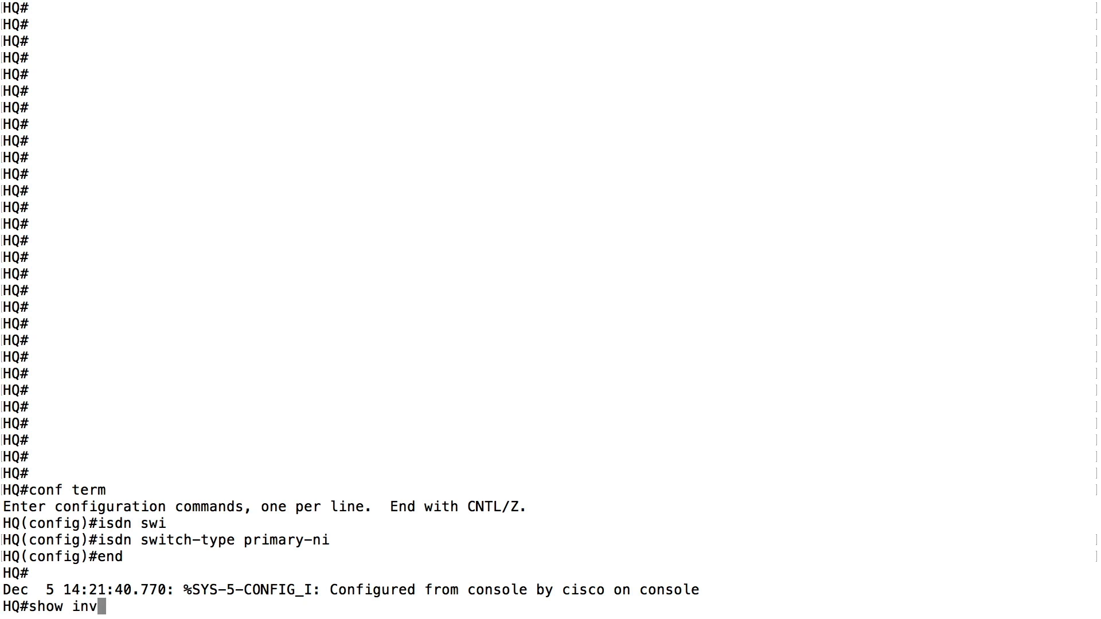
pyautogui.press('Return')
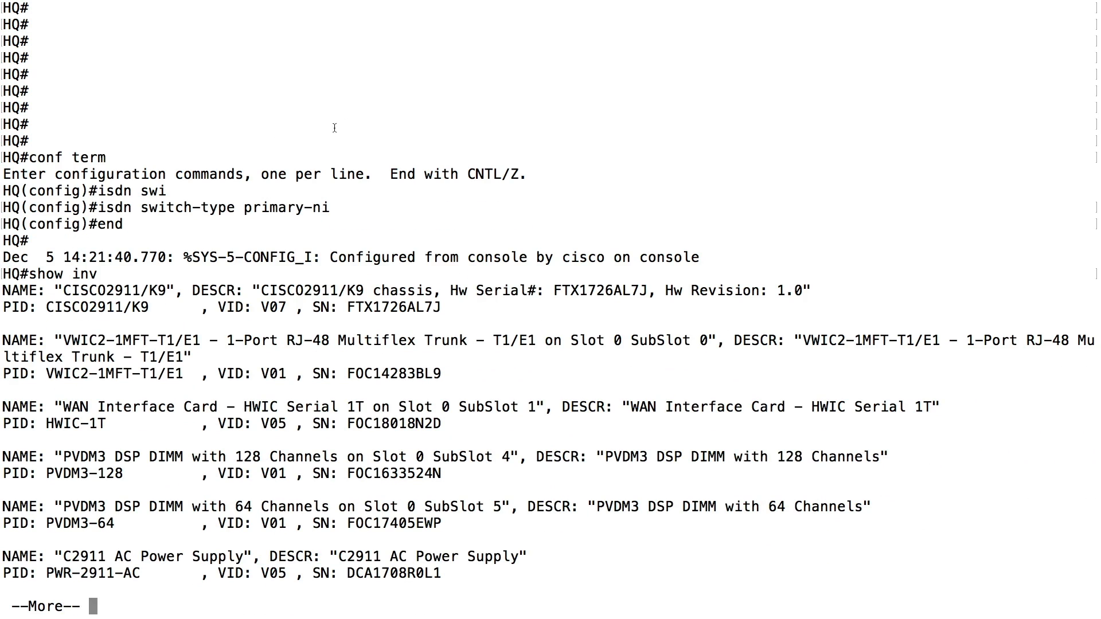
pyautogui.moveTo(106, 285); pyautogui.dragTo(144, 289)
pyautogui.moveTo(63, 342); pyautogui.dragTo(209, 341)
pyautogui.moveTo(63, 342); pyautogui.dragTo(151, 338)
pyautogui.moveTo(158, 340); pyautogui.dragTo(199, 339)
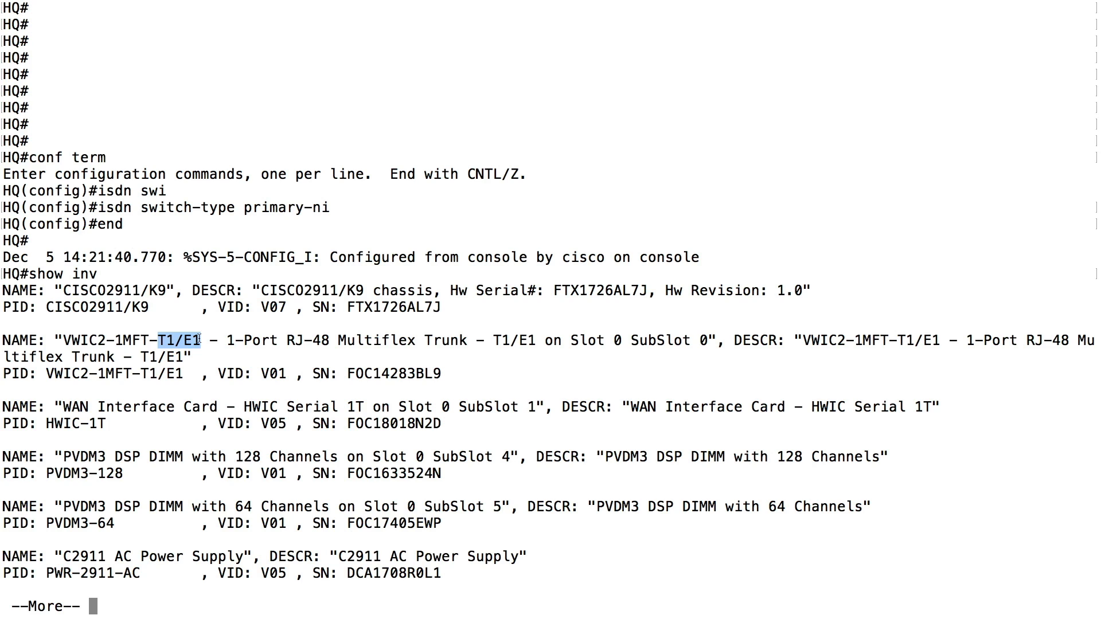
pyautogui.moveTo(572, 340); pyautogui.dragTo(624, 340)
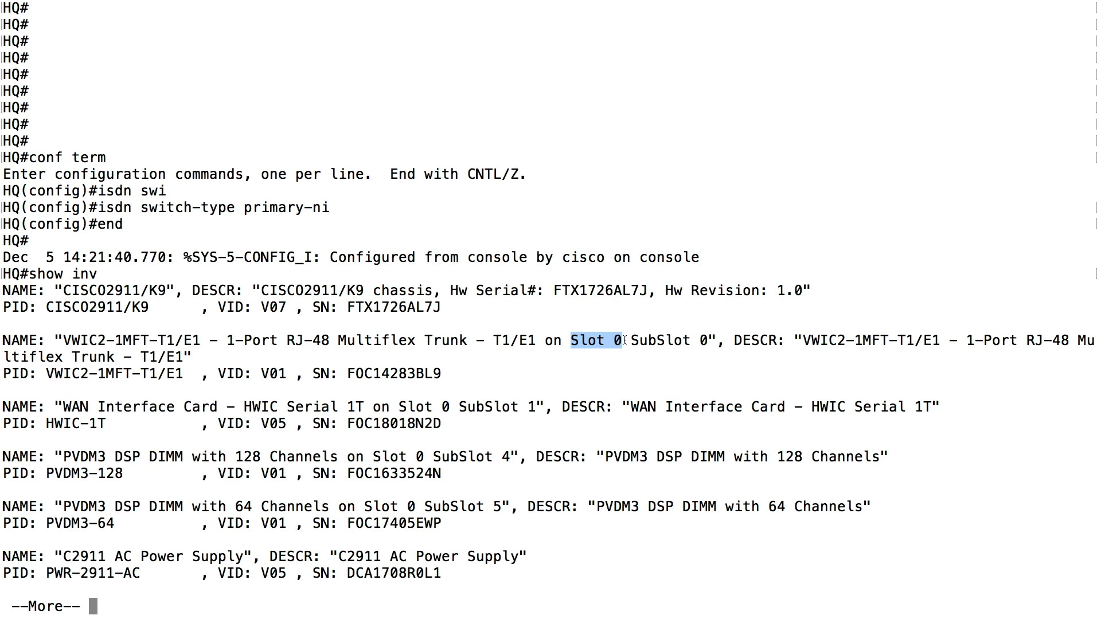
pyautogui.moveTo(630, 340); pyautogui.dragTo(708, 339)
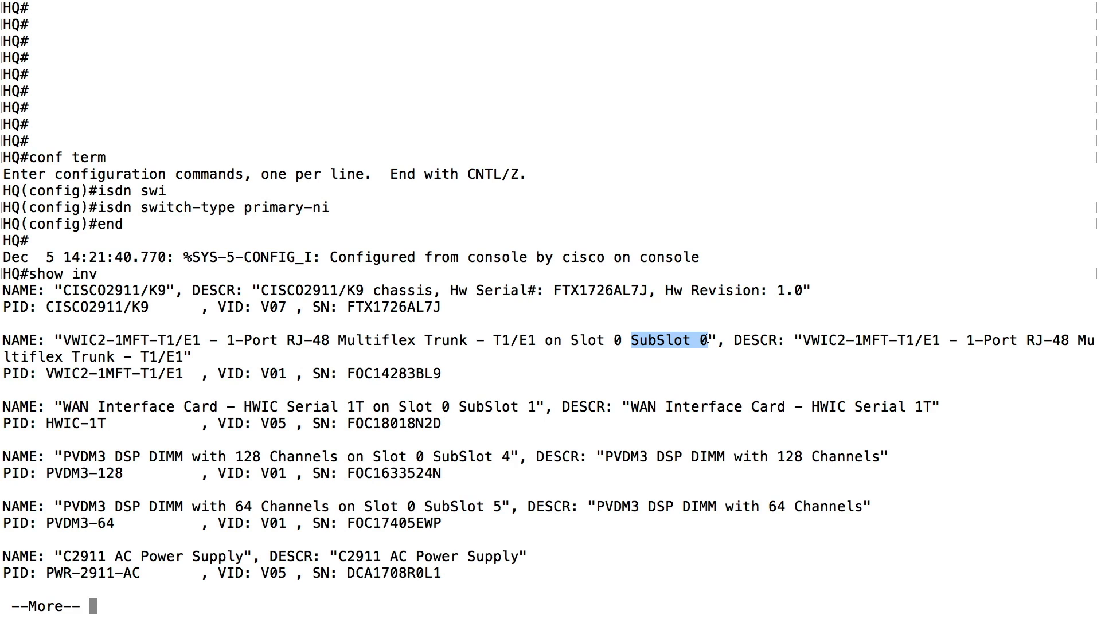
pyautogui.moveTo(115, 340); pyautogui.dragTo(147, 340)
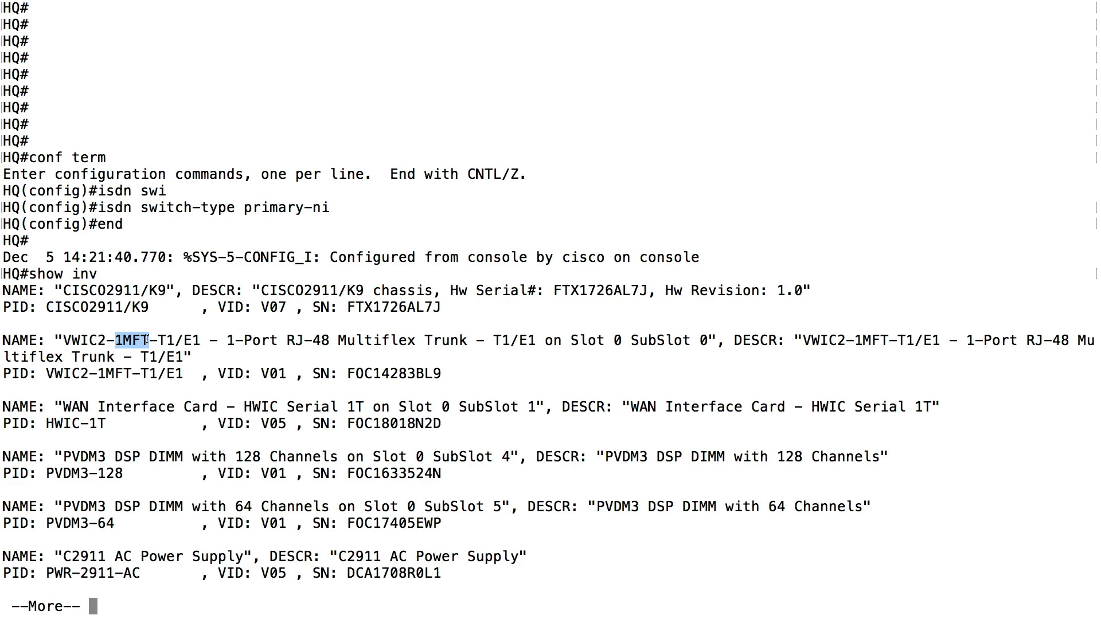
pyautogui.press('space')
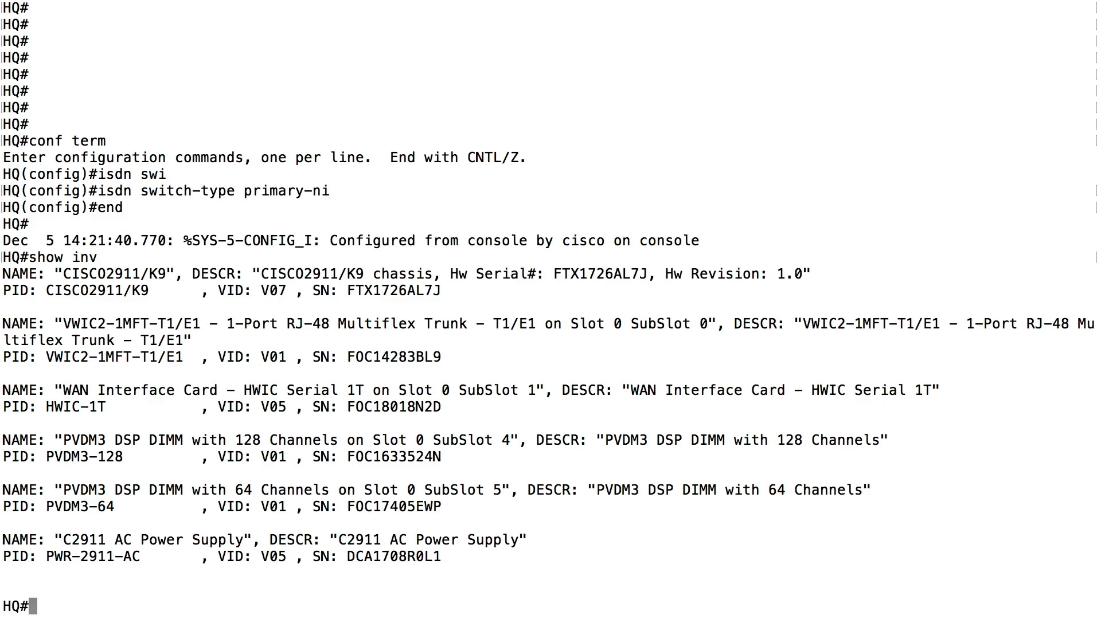
# - Enter global configuration mode and set the card type to T1 for slot 0, subslot 0
pyautogui.write('conf term')
pyautogui.press('Return')
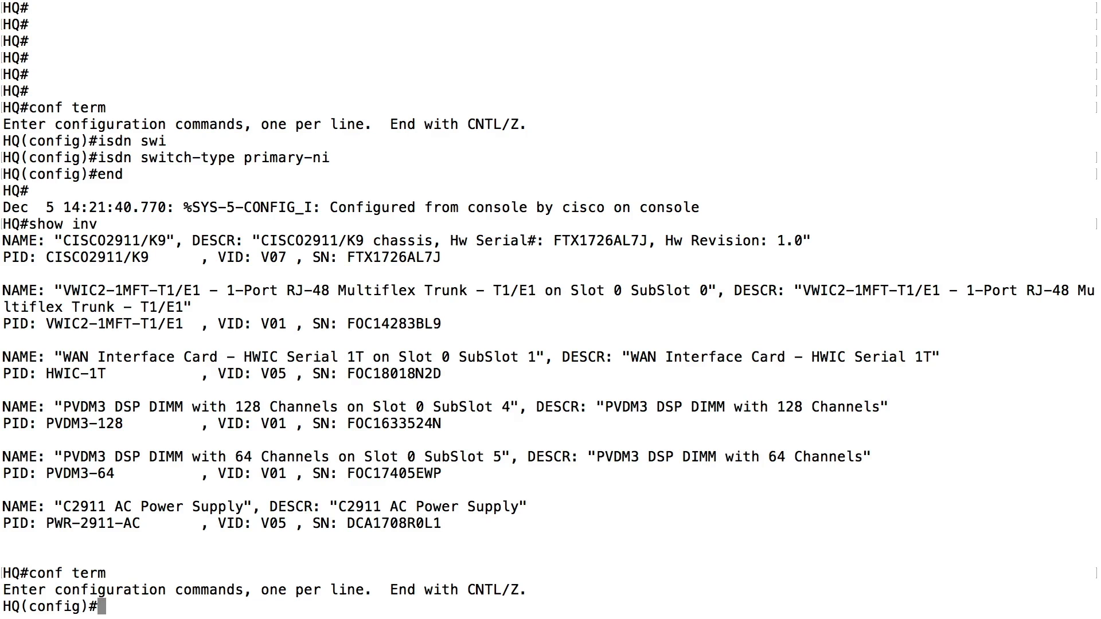
pyautogui.write('card type t1')
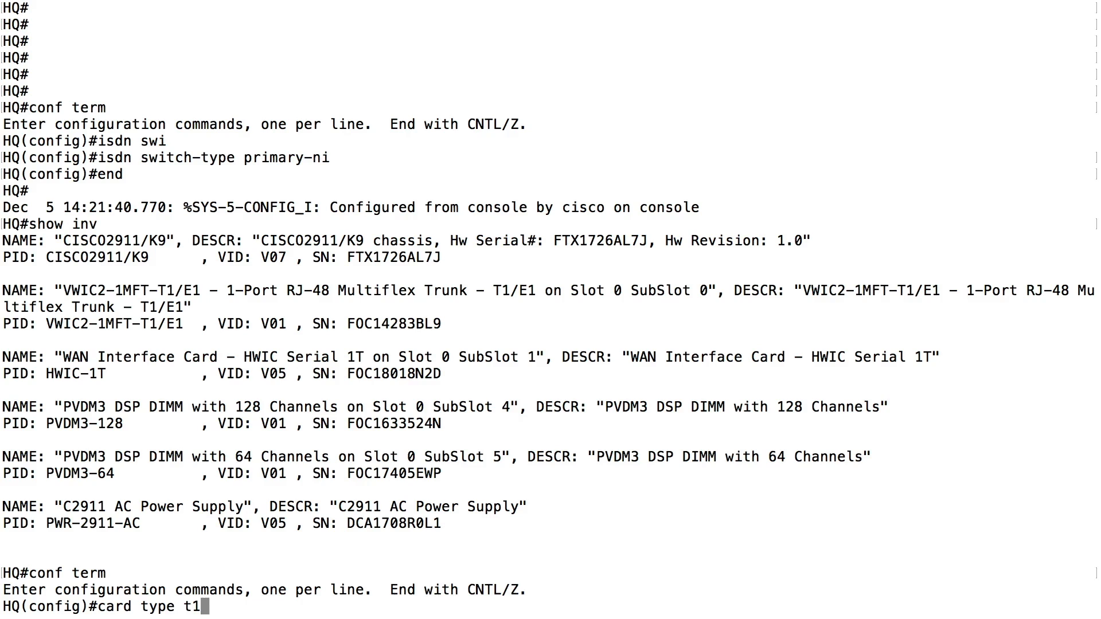
pyautogui.write(' 0 0')
pyautogui.press('Return')
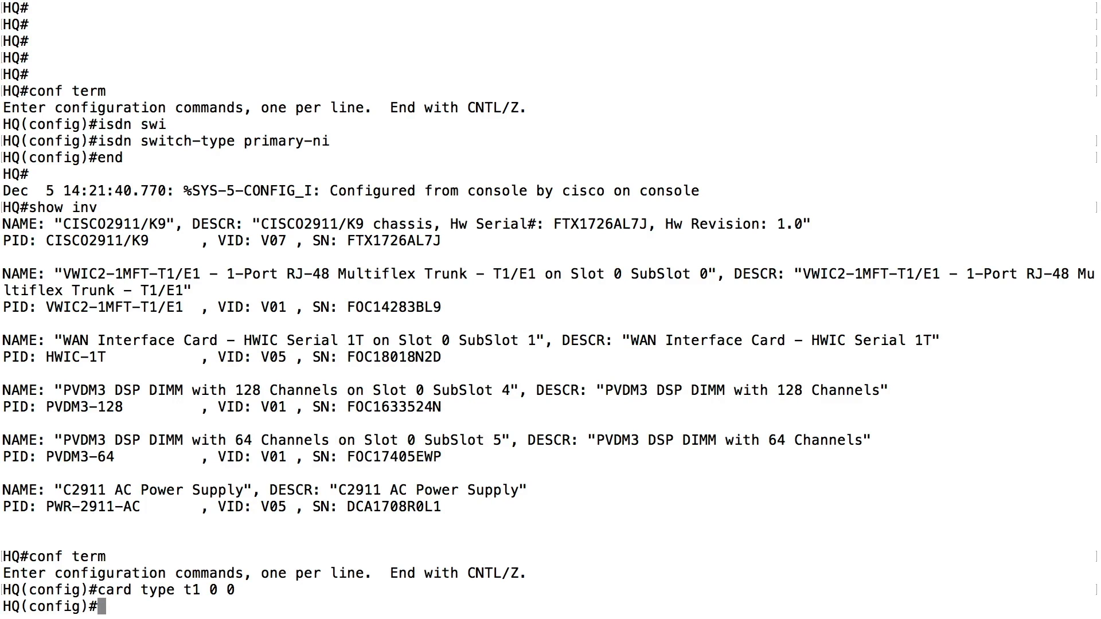
# - Make WIC slot 0 participate in network clocking with network-clock-participate, checking the available slot numbers
pyautogui.write('network-')
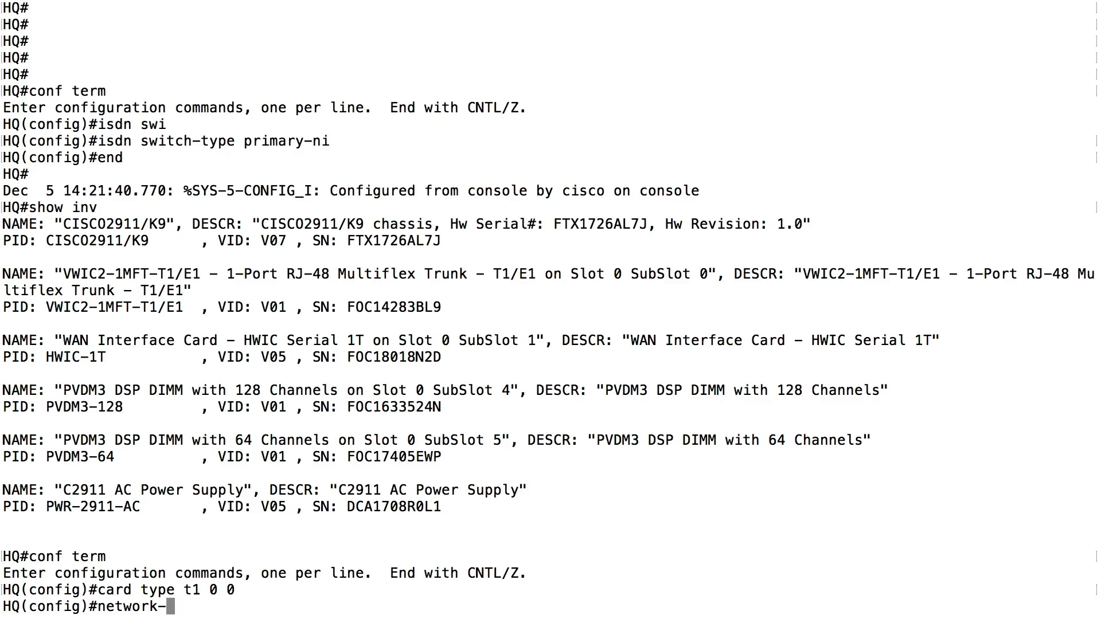
pyautogui.write('clock-par')
pyautogui.press('Tab')
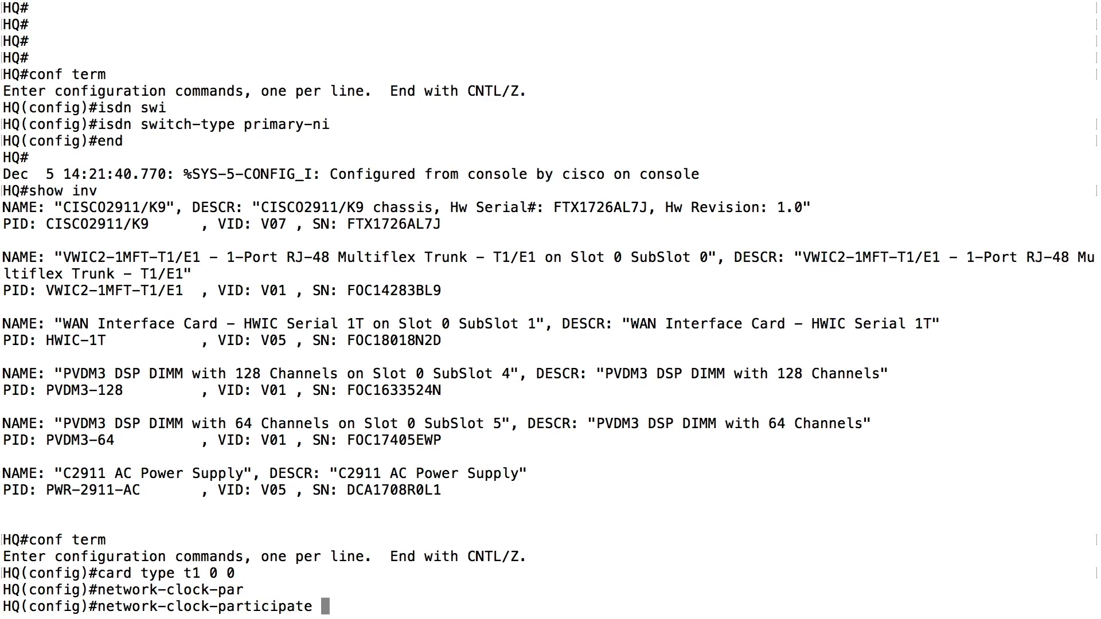
pyautogui.write('wic ?')
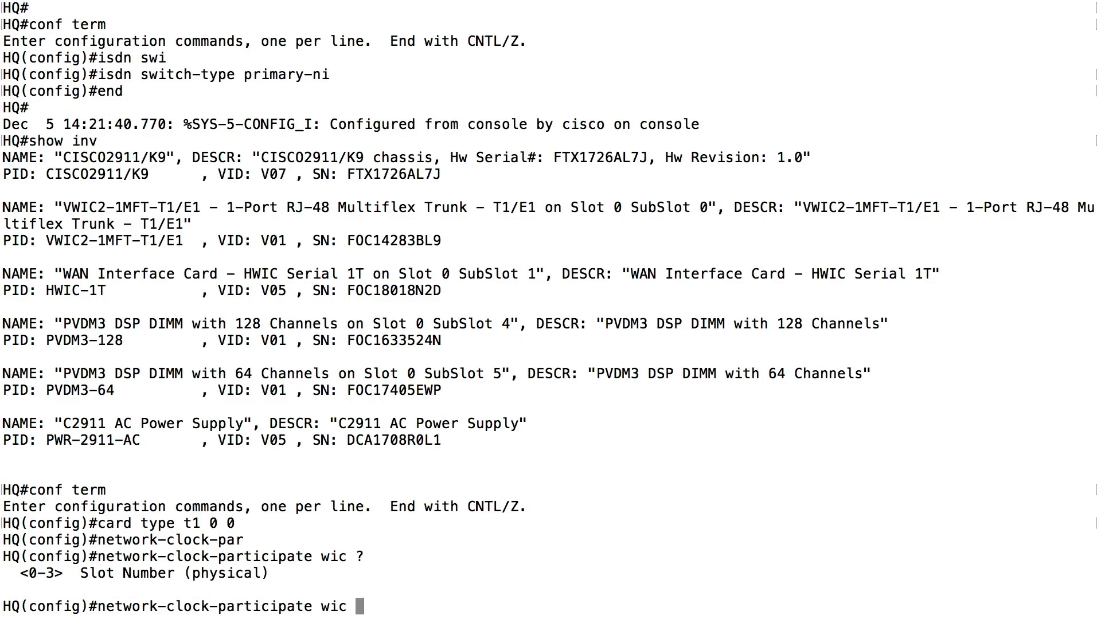
pyautogui.write('0')
pyautogui.press('Return')
# - Select T1 0/0/0 as the priority 1 network clock source with network-clock-select, checking the available options
pyautogui.write('network')
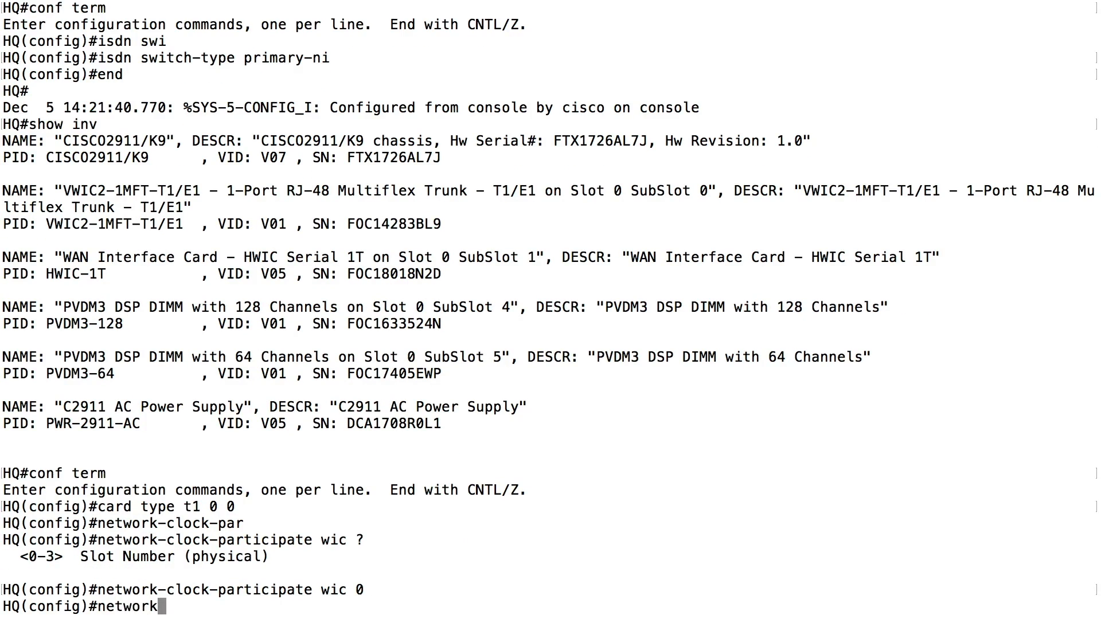
pyautogui.write('-clock-s')
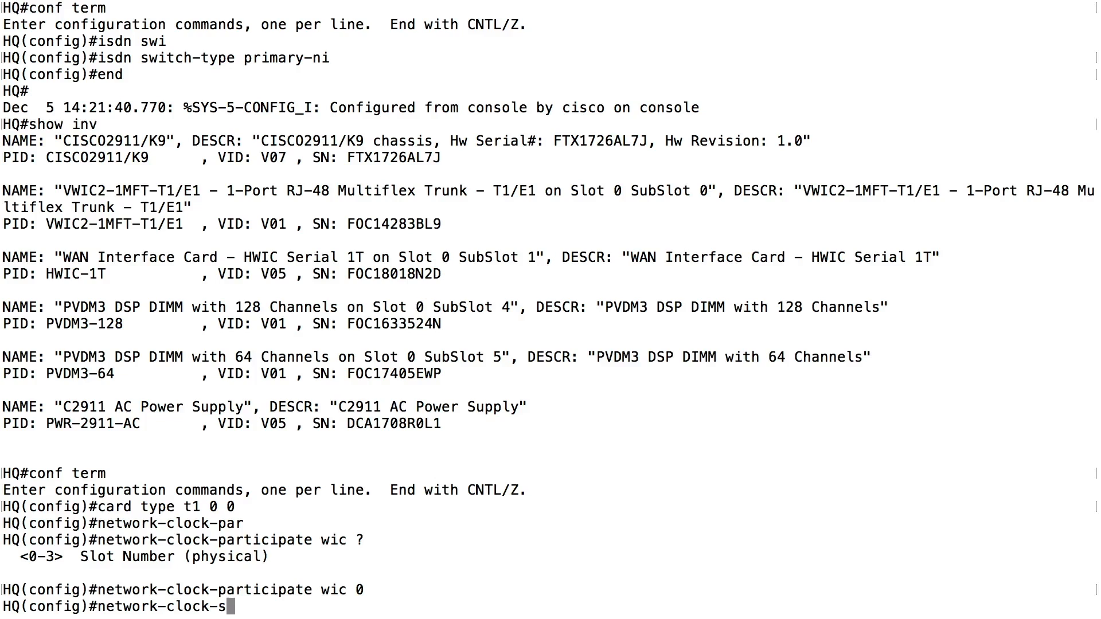
pyautogui.write('e')
pyautogui.press('Tab')
pyautogui.write('?1')
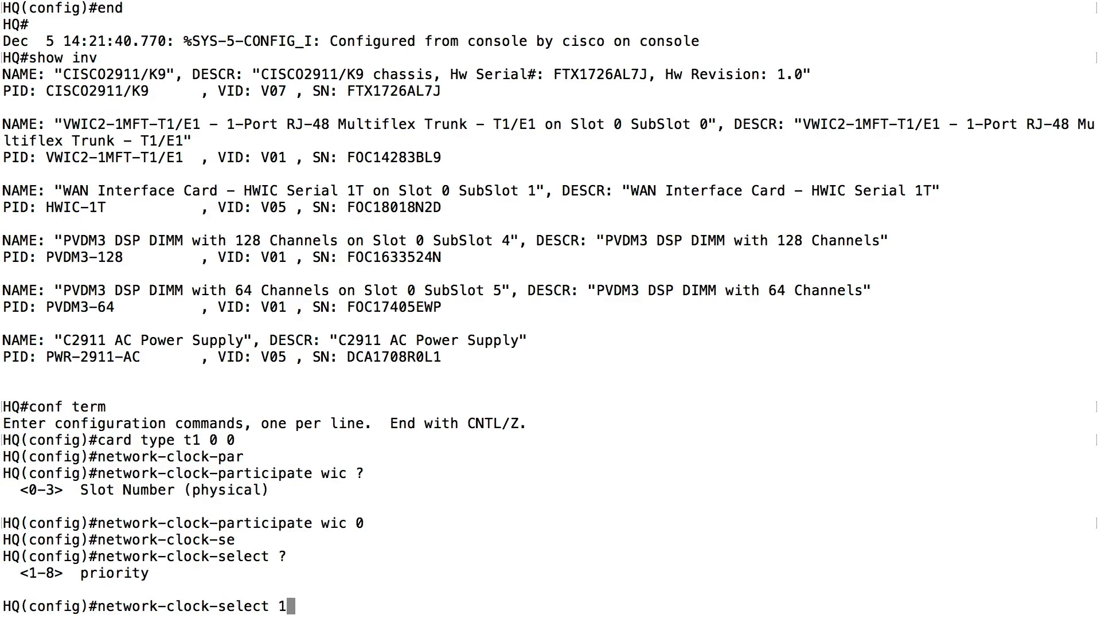
pyautogui.write(' ?t1 0/0/0')
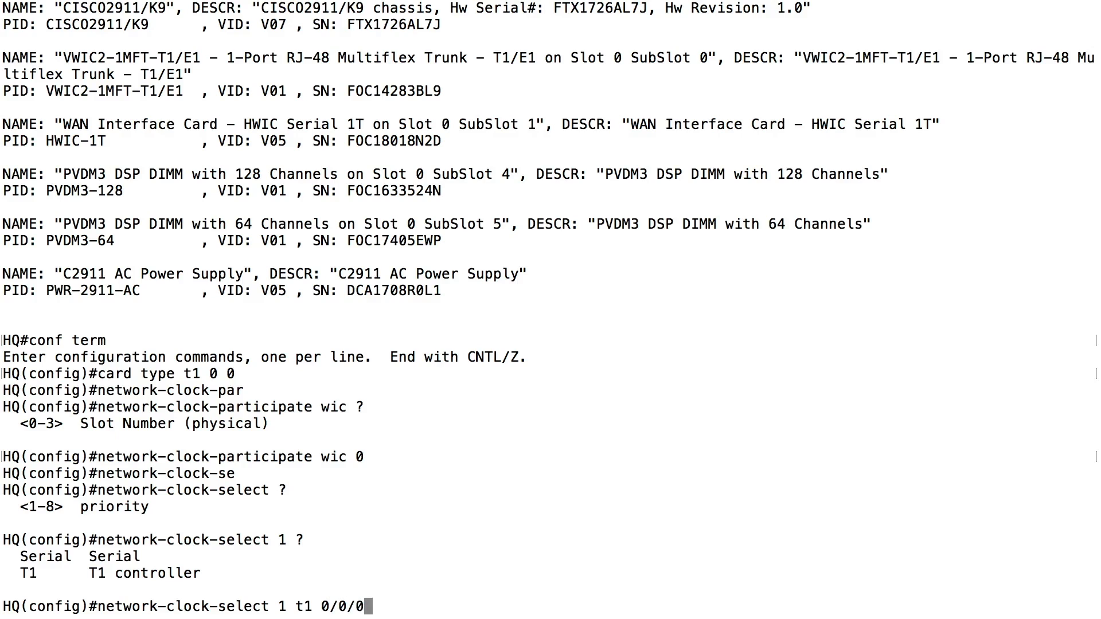
pyautogui.press('Return')
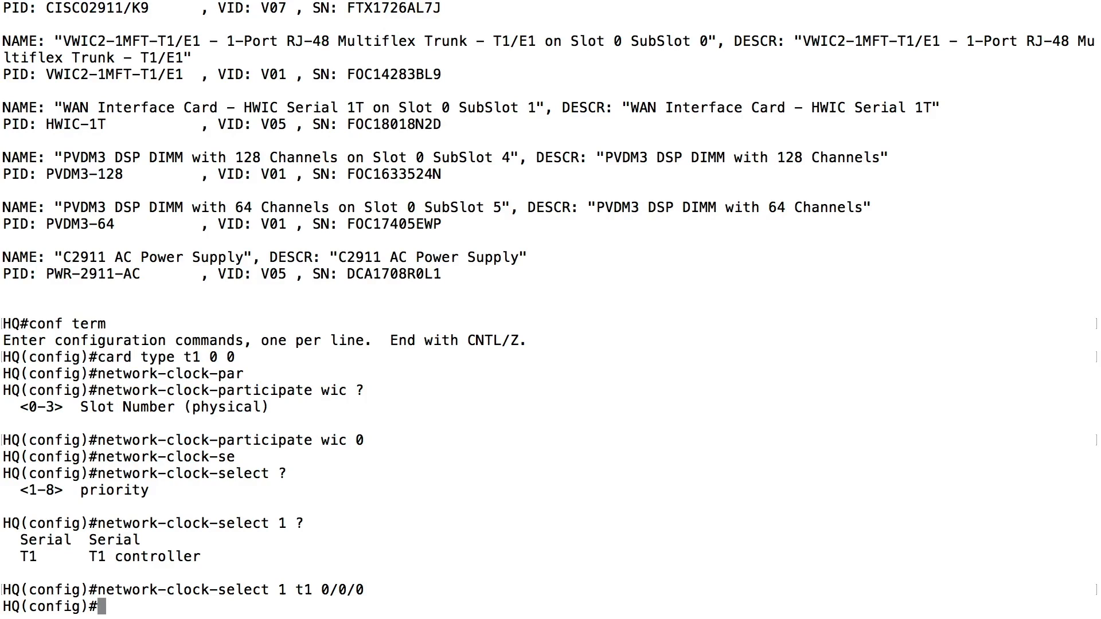
# - Enter configuration of controller T1 0/0/0 and set its linecode to b8zs, checking the encoding options
pyautogui.write('controller t1 0/0/0')
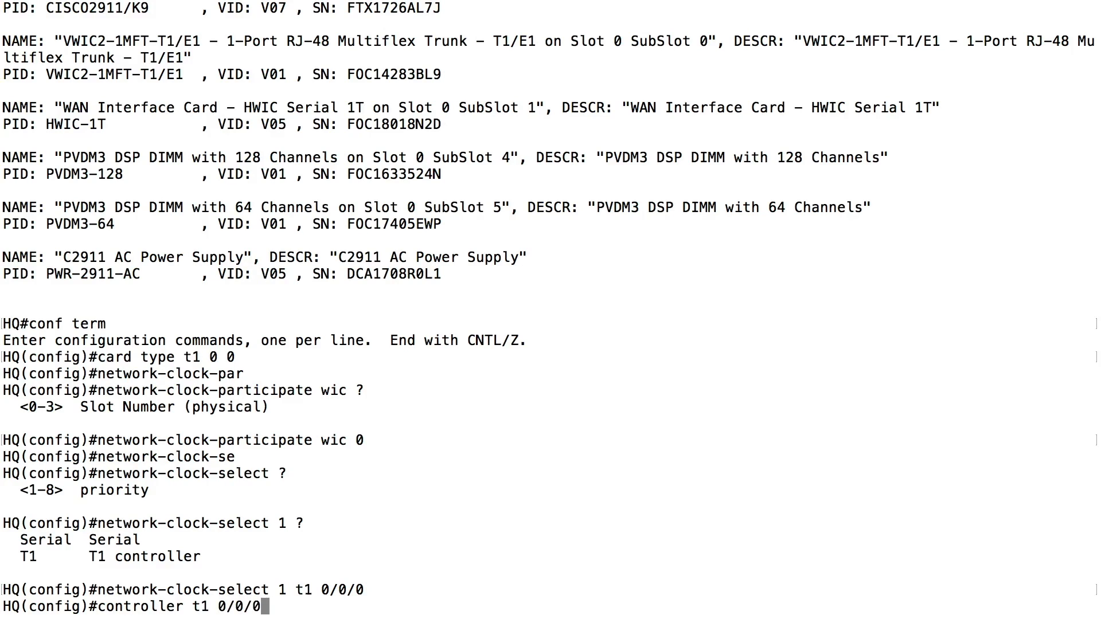
pyautogui.press('Return')
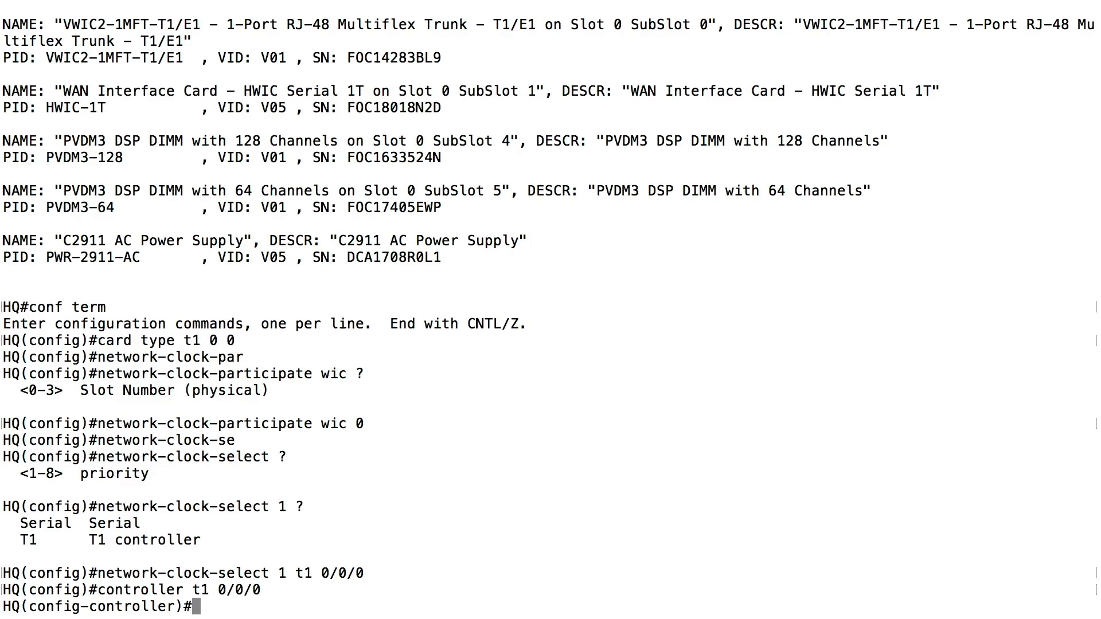
pyautogui.write('line')
pyautogui.press('Tab')
pyautogui.write('?')
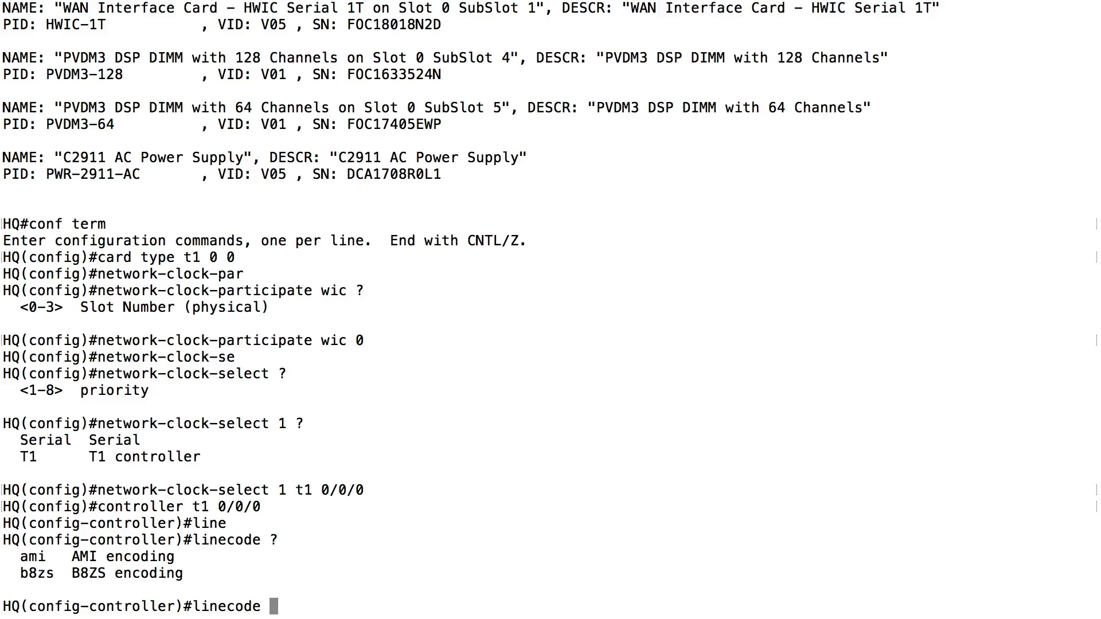
pyautogui.write('zs')
pyautogui.press('Return')
# - Set the T1 controller's framing to esf, checking the available framing options
pyautogui.write('fram')
pyautogui.press('Tab')
pyautogui.write('?')
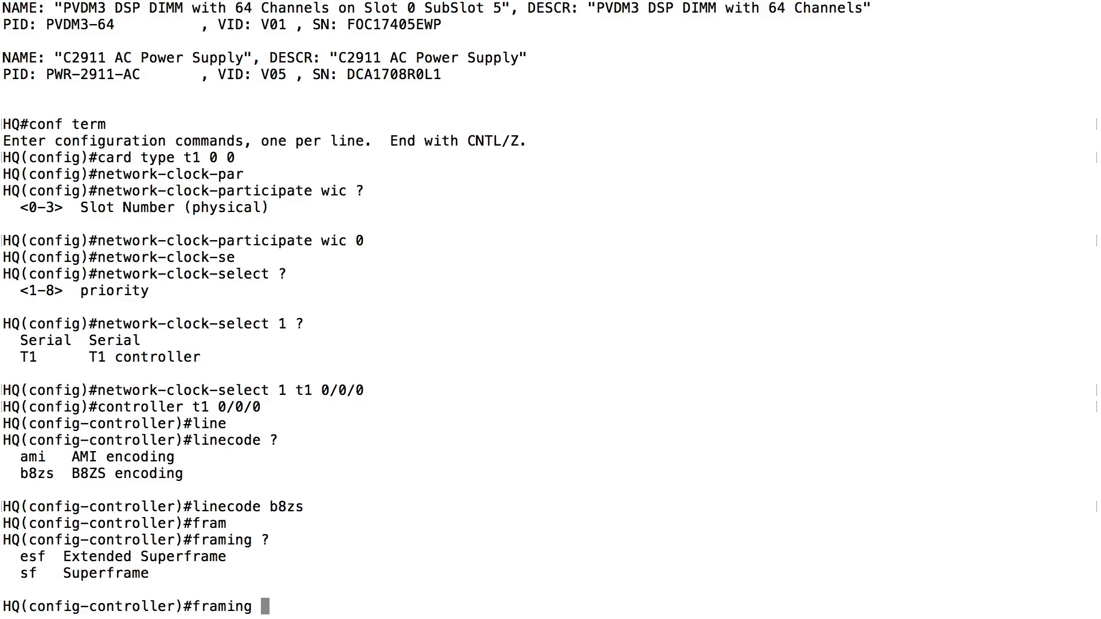
pyautogui.write('esf')
pyautogui.press('Return')
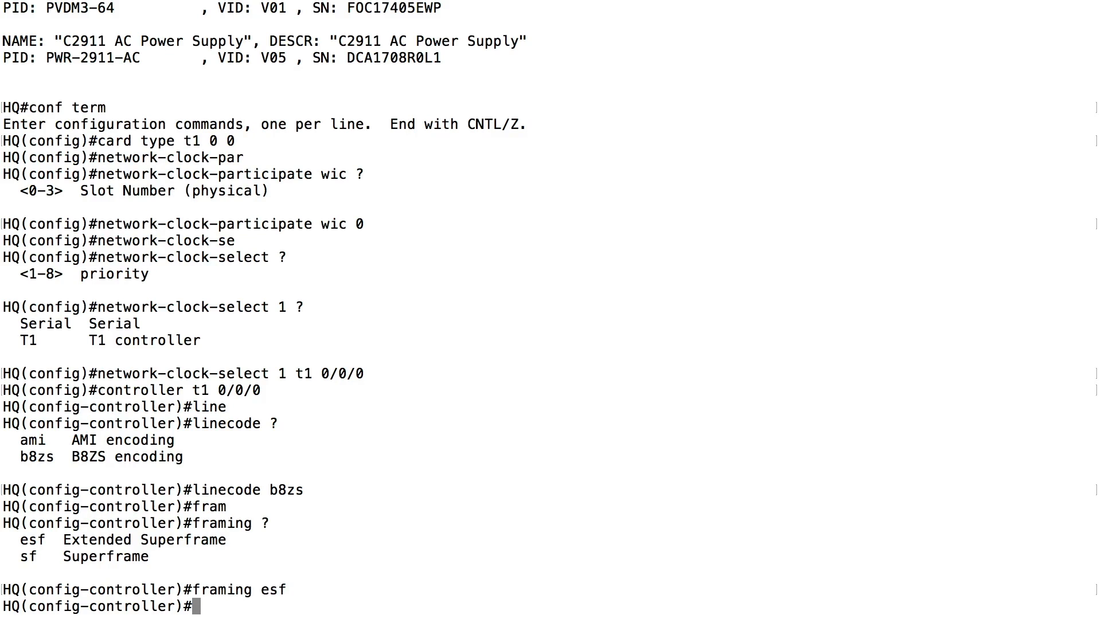
# - Create a PRI group with timeslots 1-3 on the T1 controller and enable it with no shutdown
pyautogui.write('pri-group time')
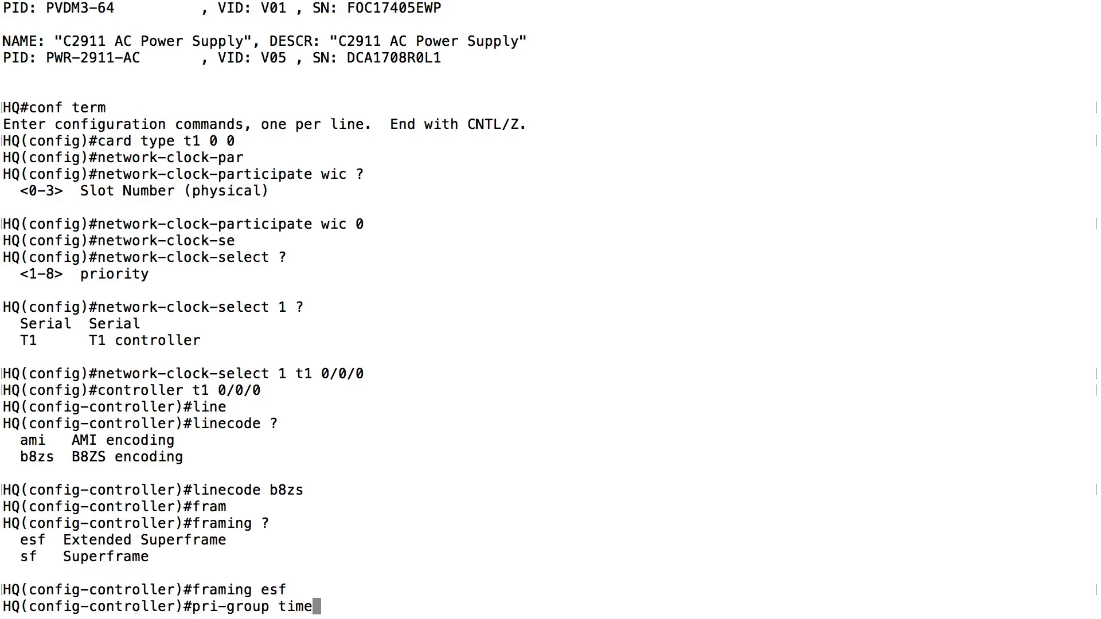
pyautogui.press('Tab')
pyautogui.write('1-3')
pyautogui.press('Return')
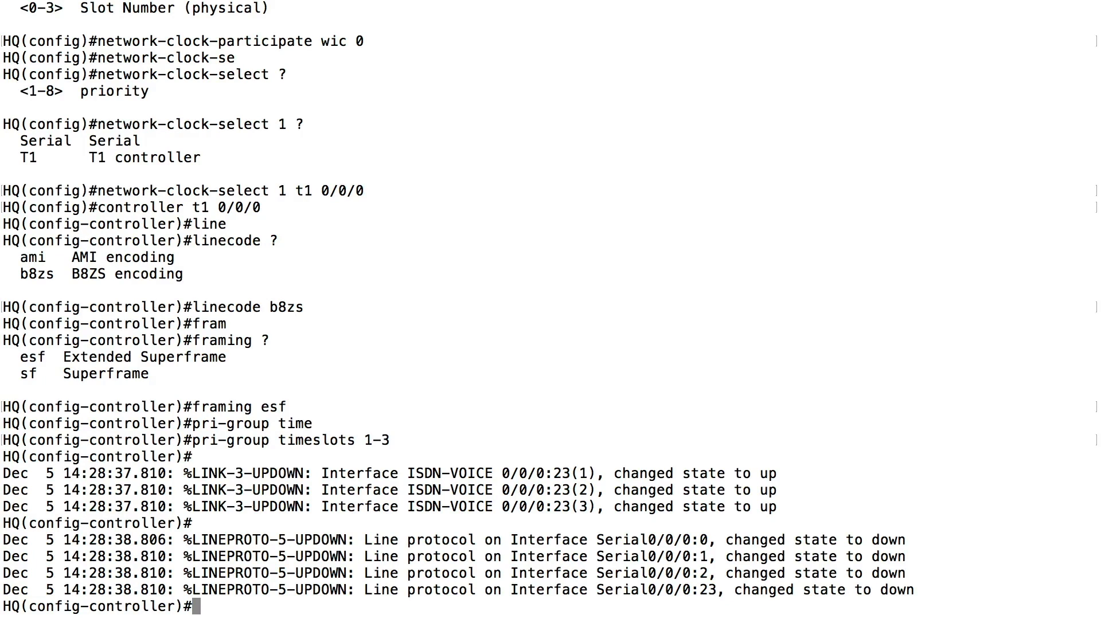
pyautogui.write('no shutdown')
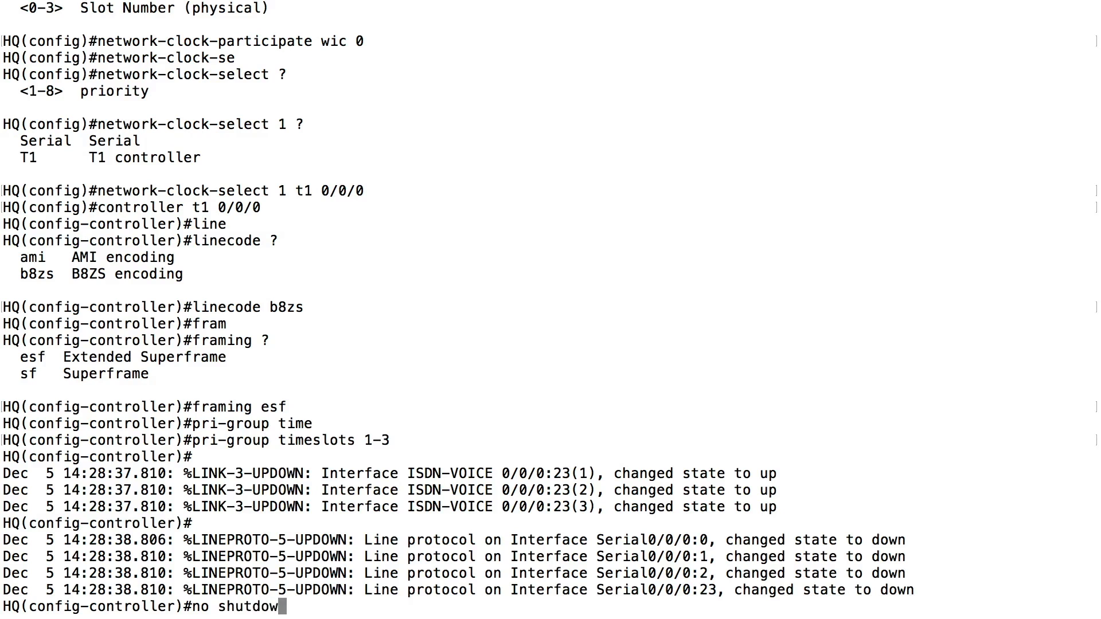
pyautogui.press('Return')
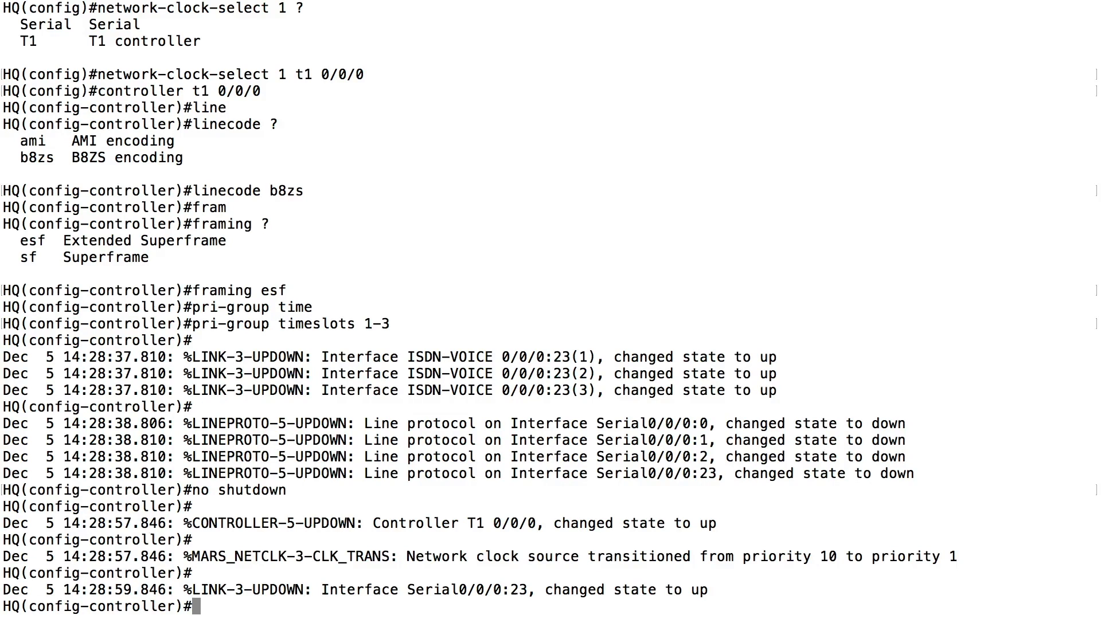
# - Enter configuration of serial interface 0/0/0:23 and apply isdn outgoing display-ie
pyautogui.write('int s0/0/')
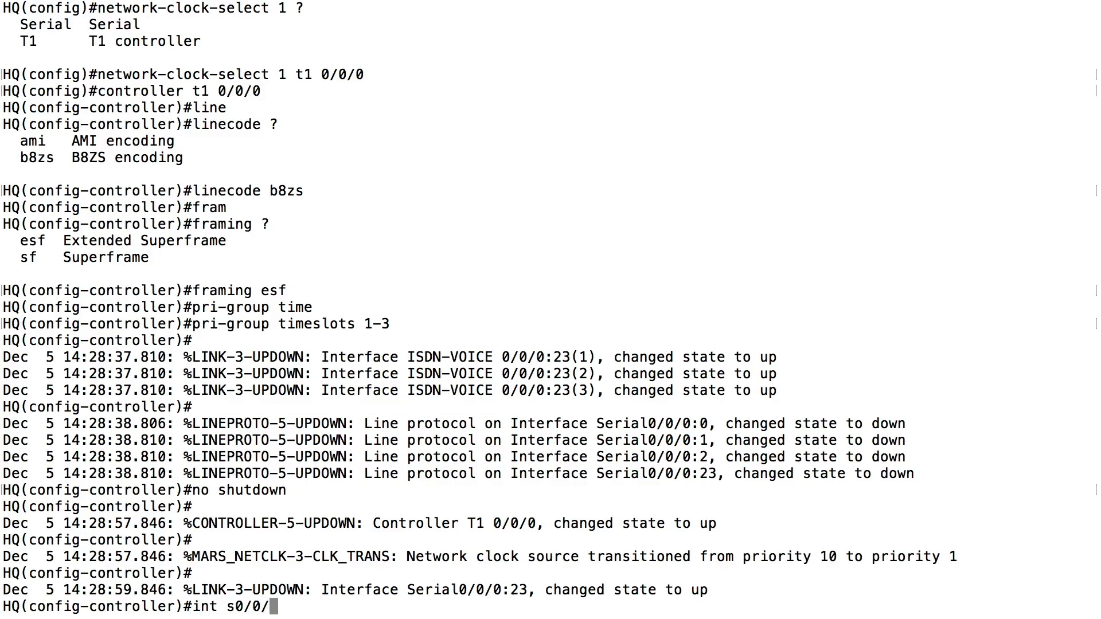
pyautogui.write('0:23')
pyautogui.press('Return')
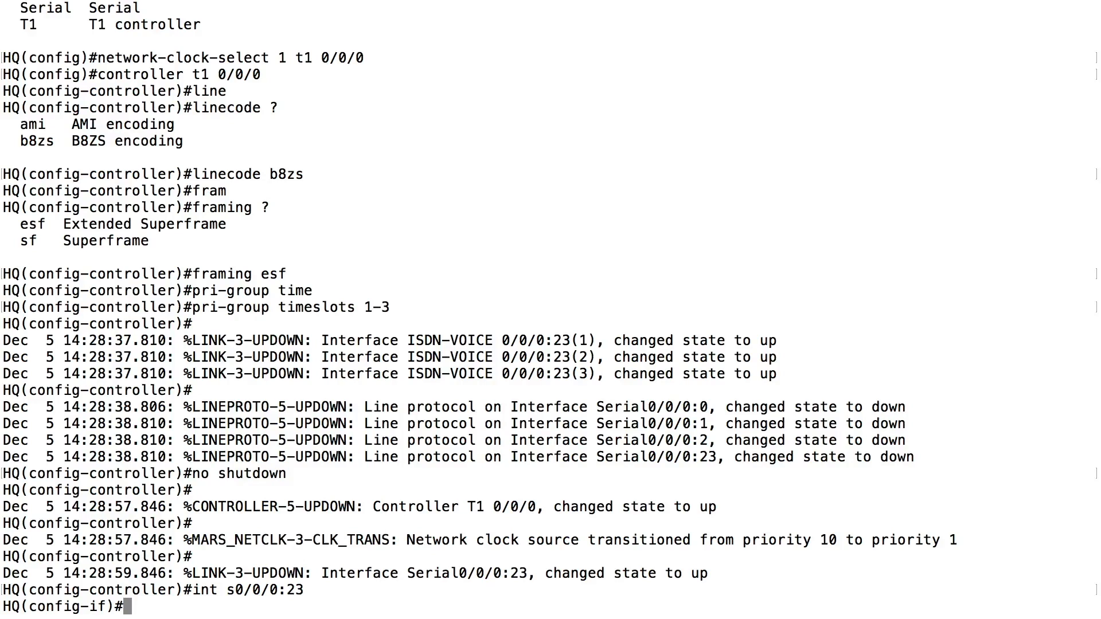
pyautogui.write('isdn out')
pyautogui.press('Tab')
pyautogui.write('dis')
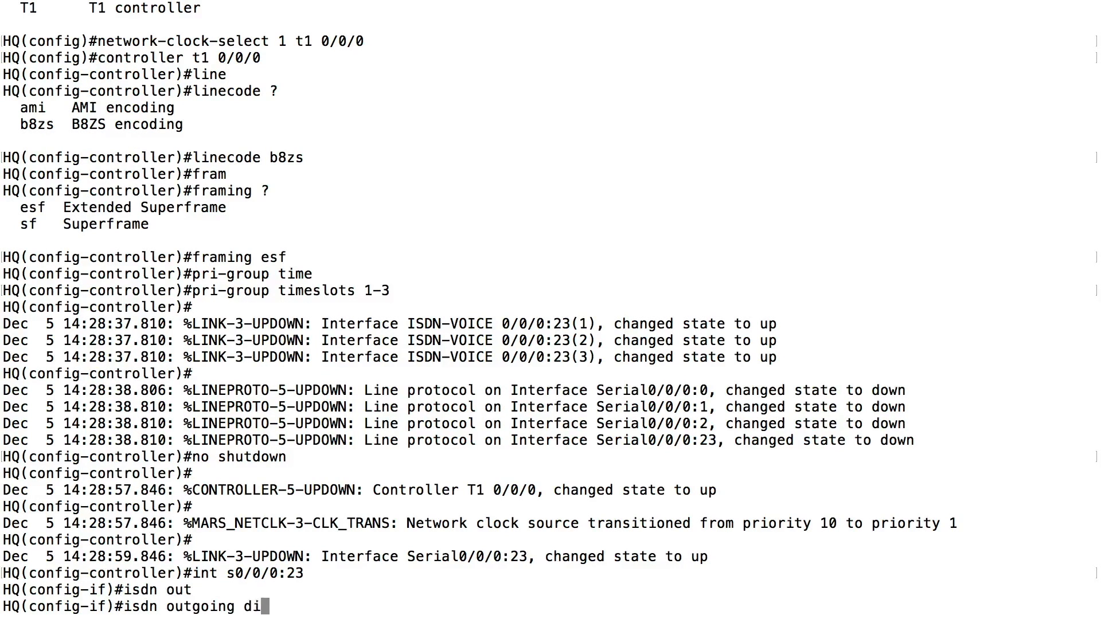
pyautogui.press('Tab')
pyautogui.press('Return')
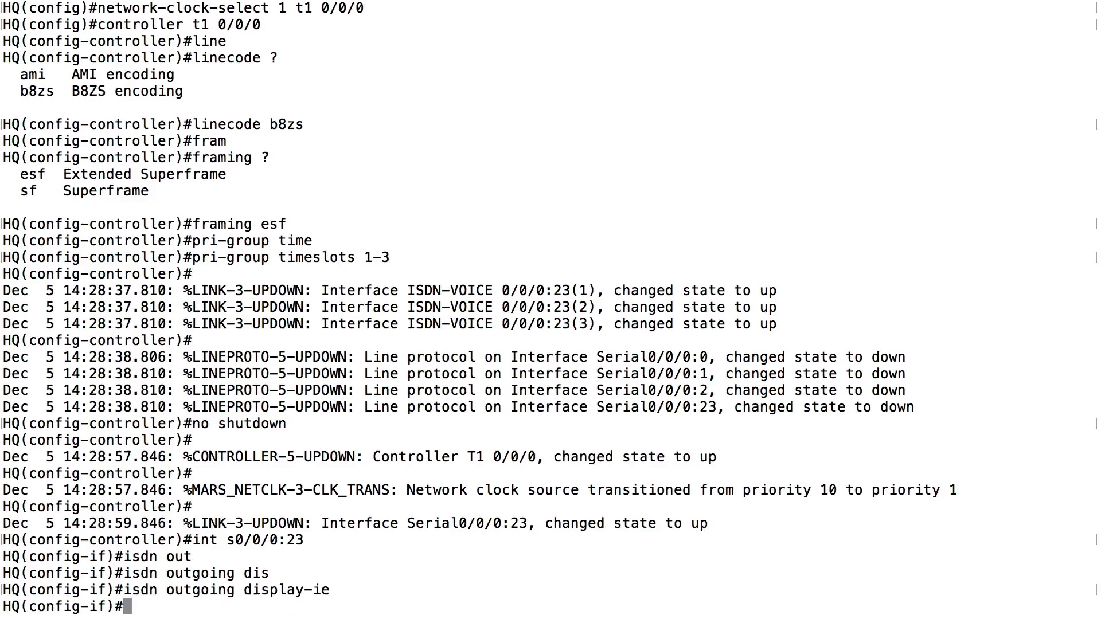
# - Apply isdn outgoing ie redirecting-number to the serial D-channel interface
pyautogui.write('isdn out')
pyautogui.press('Tab')
pyautogui.write('ie re')
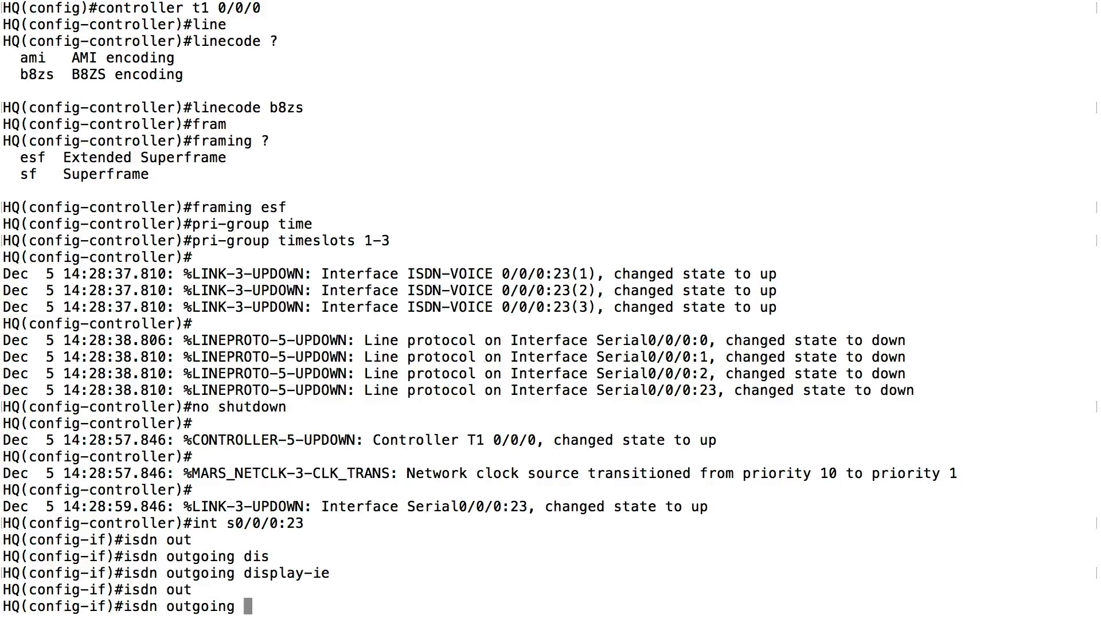
pyautogui.press('Tab')
pyautogui.press('Return')
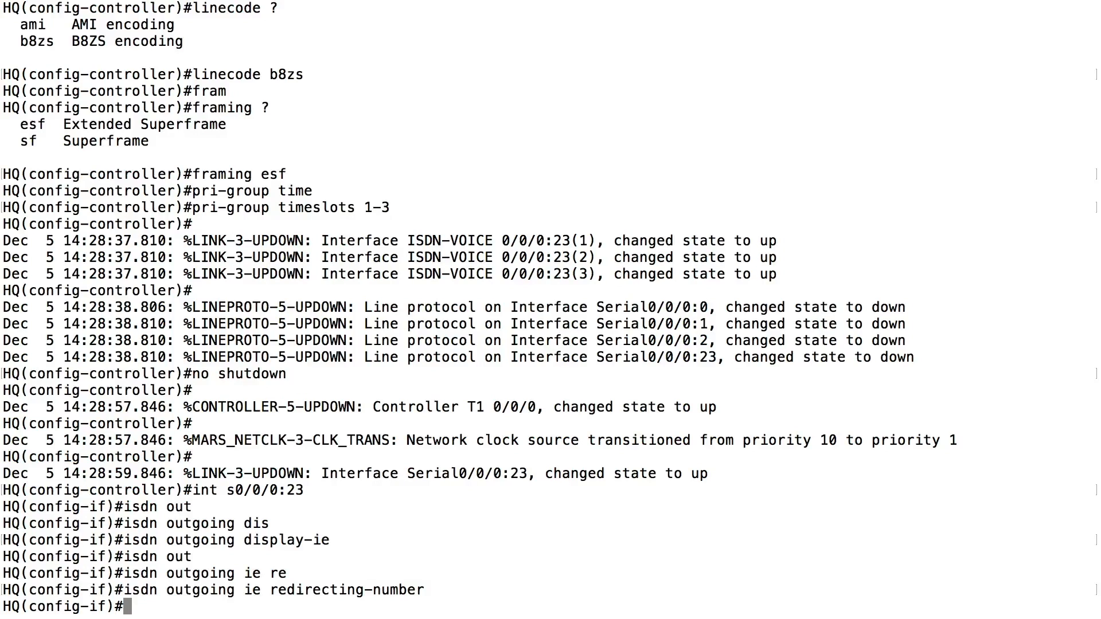
# - Enter configuration of subinterface gig 0/0.200 and apply h323-gateway voip interface
pyautogui.write('int gig 0/0.200')
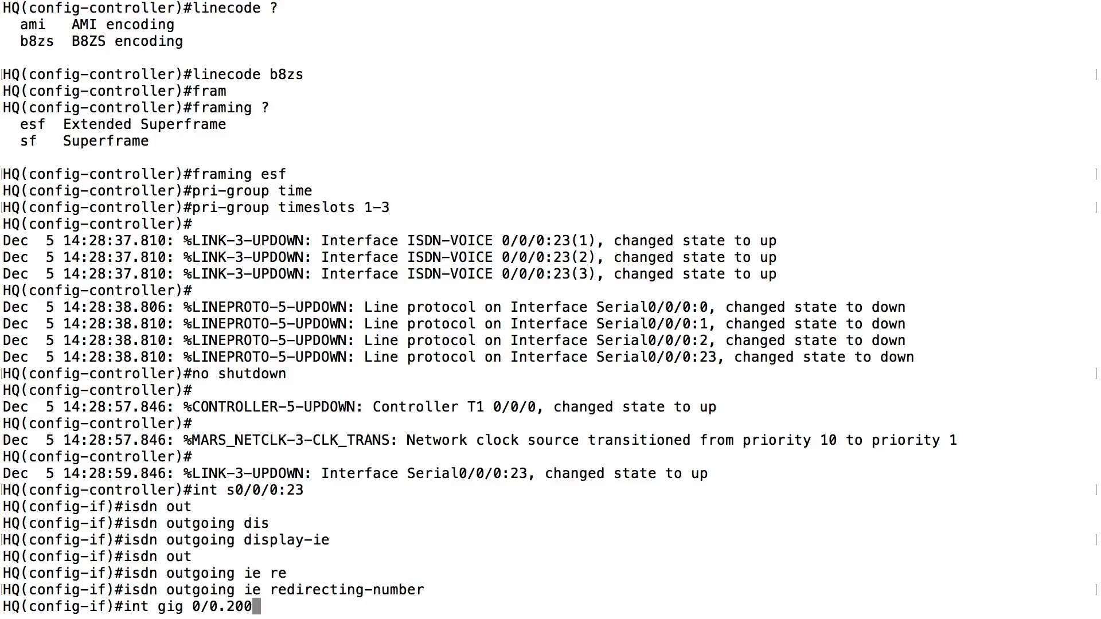
pyautogui.press('Return')
pyautogui.write('h323-gate')
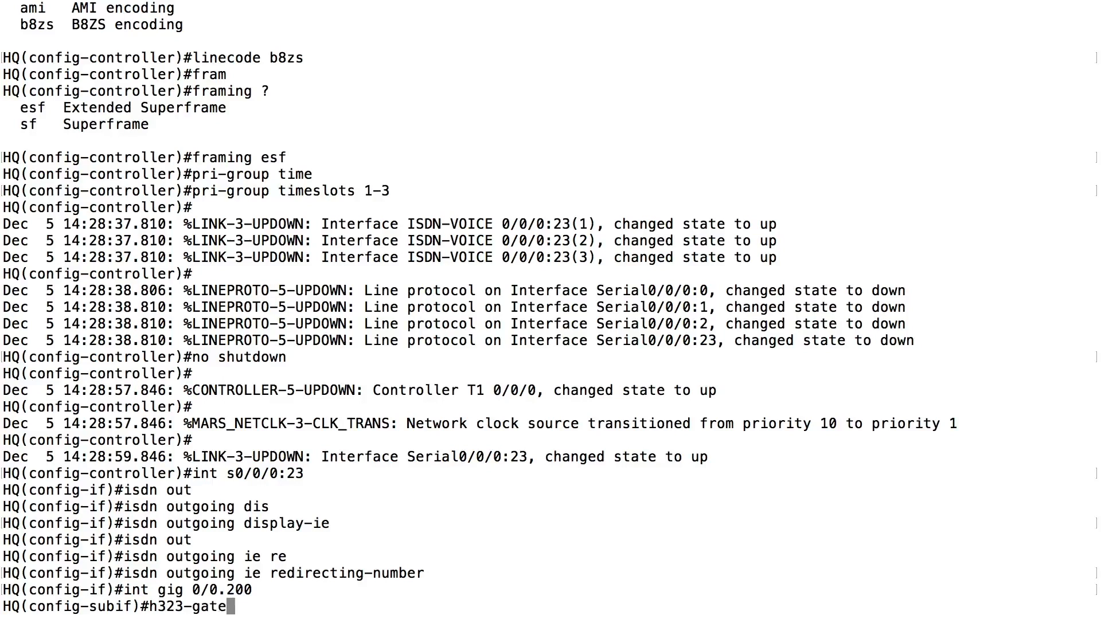
pyautogui.press('Tab')
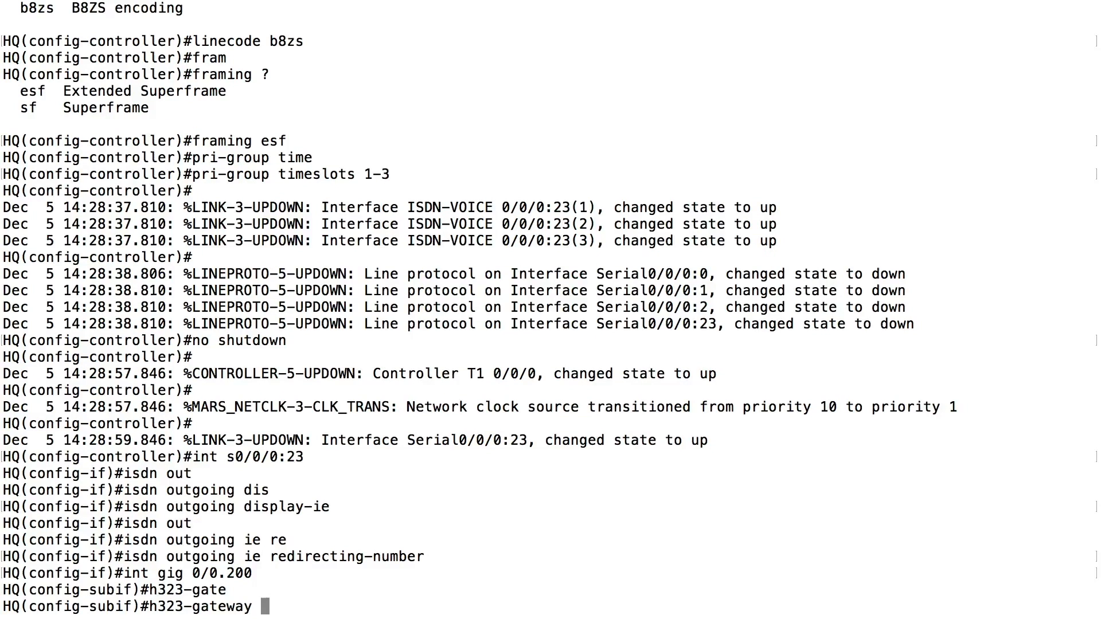
pyautogui.write('voip int')
pyautogui.press('Tab')
pyautogui.press('Return')
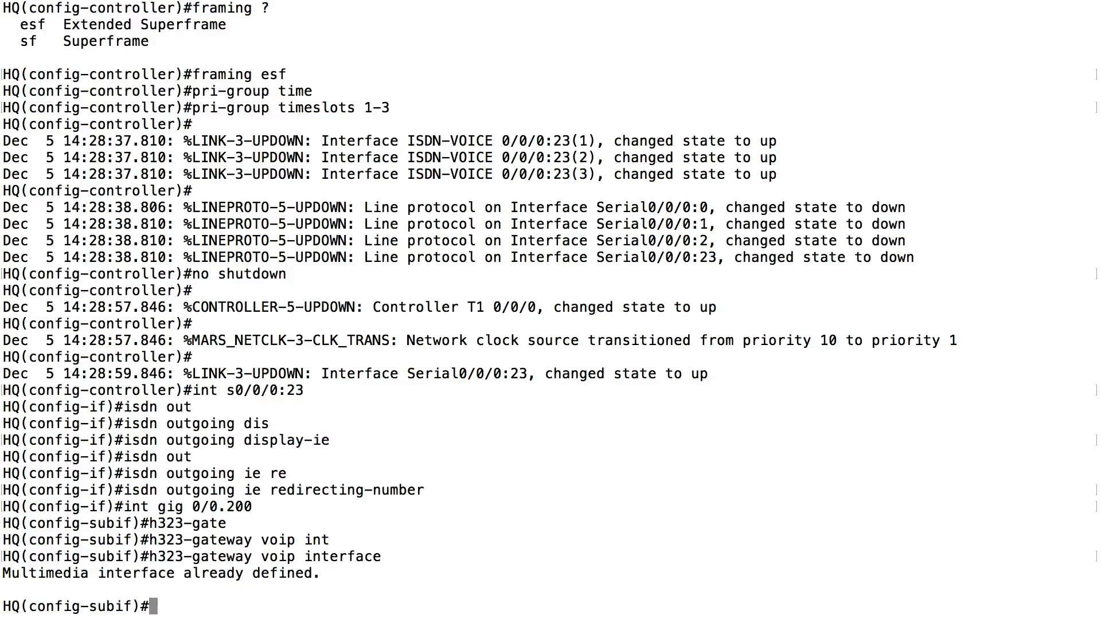
# - Apply h323-gateway voip bind srcaddr 10.10.120.1 on the subinterface and return to global configuration
pyautogui.press('super+Tab')
pyautogui.click(294, 516)
pyautogui.write('h323-gat')
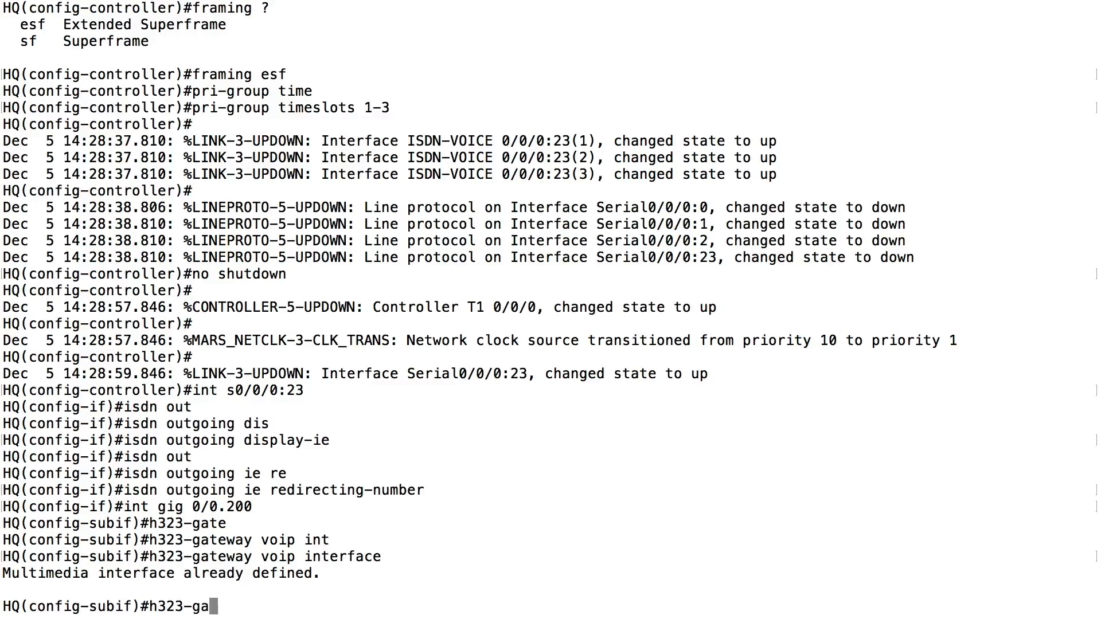
pyautogui.press('Tab')
pyautogui.write('voip bind src')
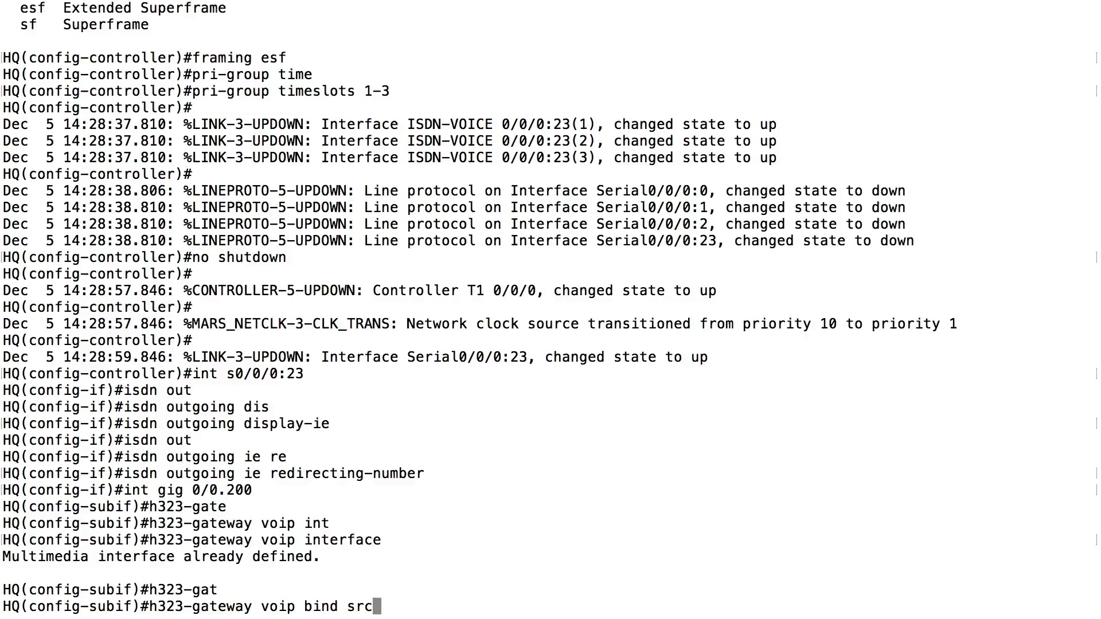
pyautogui.press('Tab')
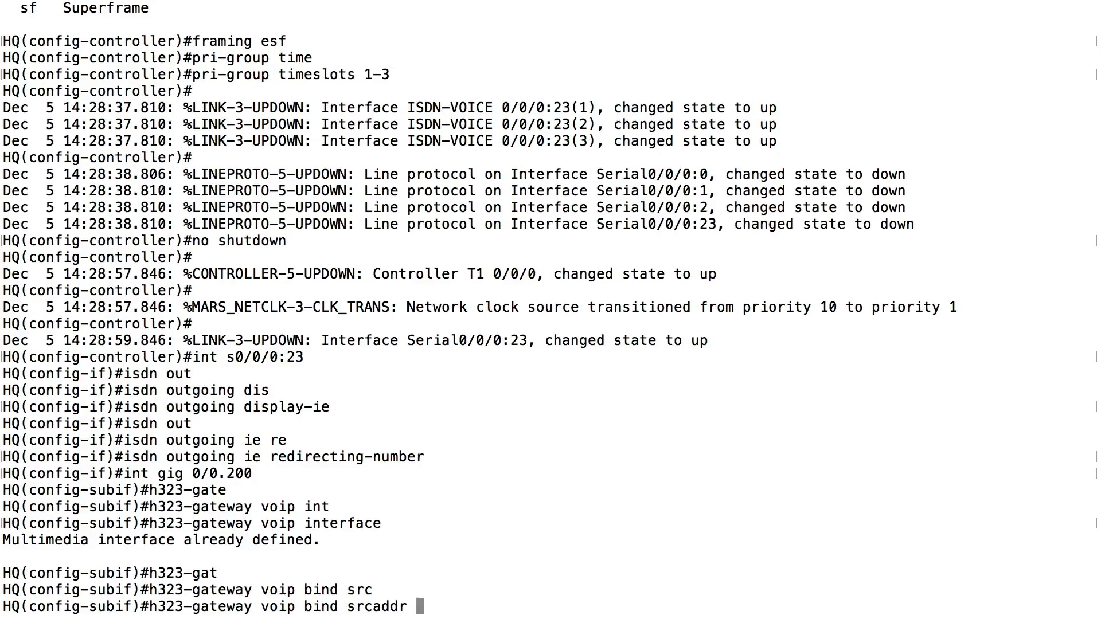
pyautogui.write('10.10.120.1')
pyautogui.press('Return')
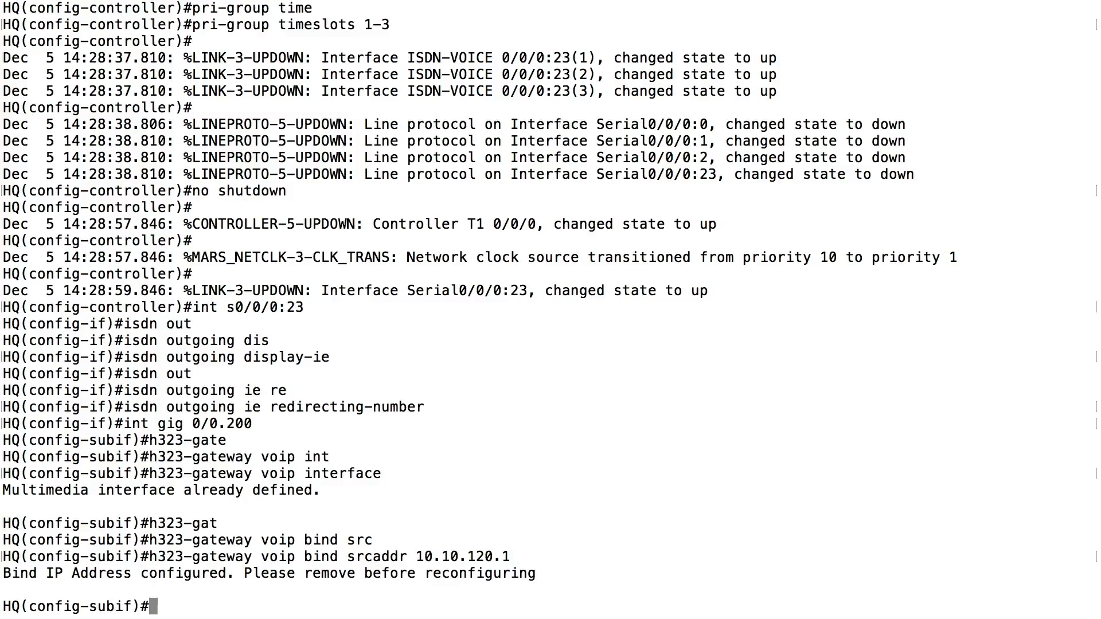
pyautogui.write('exit')
pyautogui.press('Return')
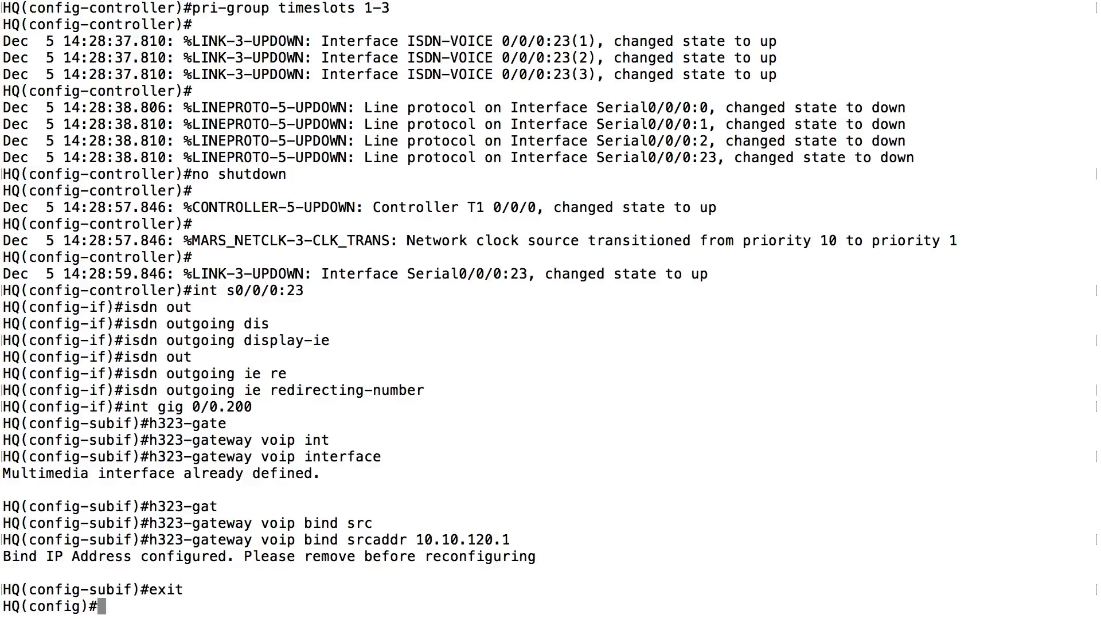
# - Create voice class h323 1, checking the allowed tag range
pyautogui.write('voice c')
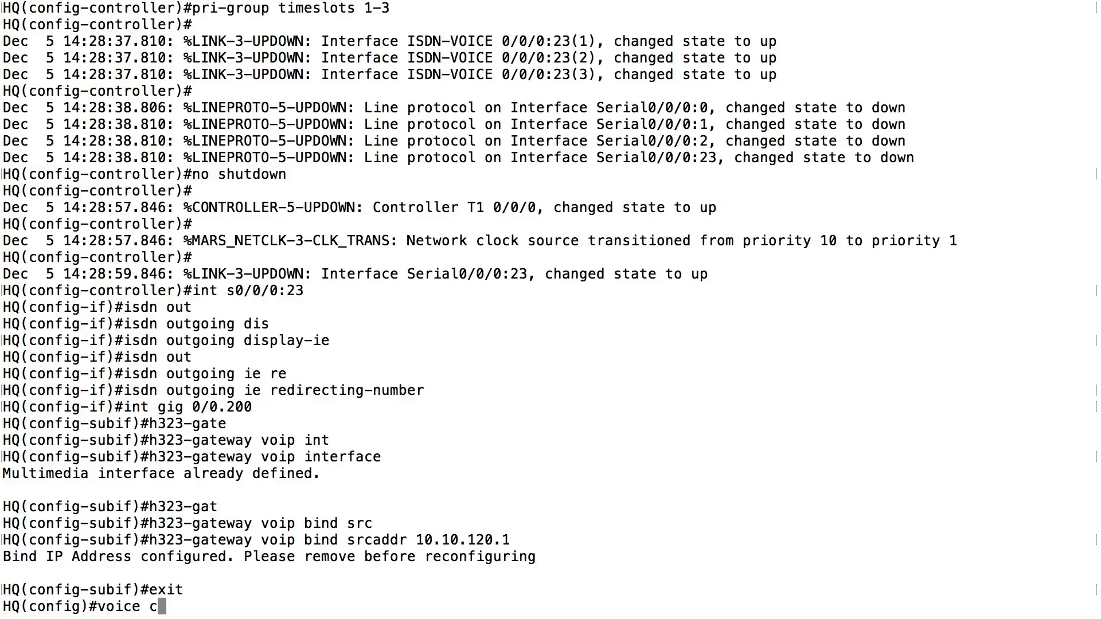
pyautogui.write('lass h323 ')
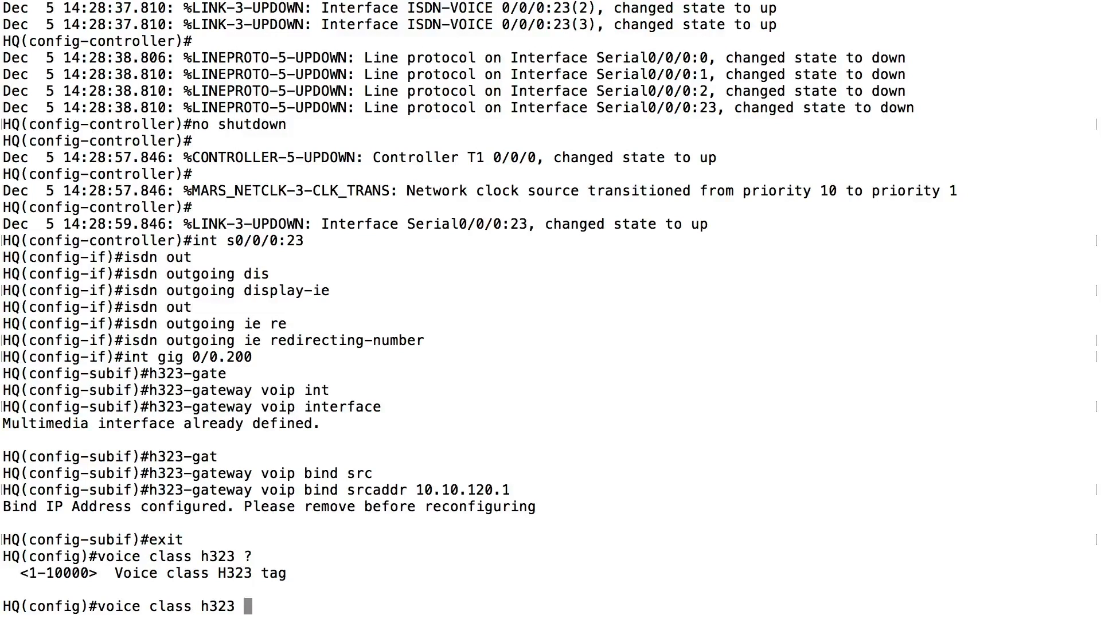
pyautogui.write('?1')
pyautogui.press('Return')
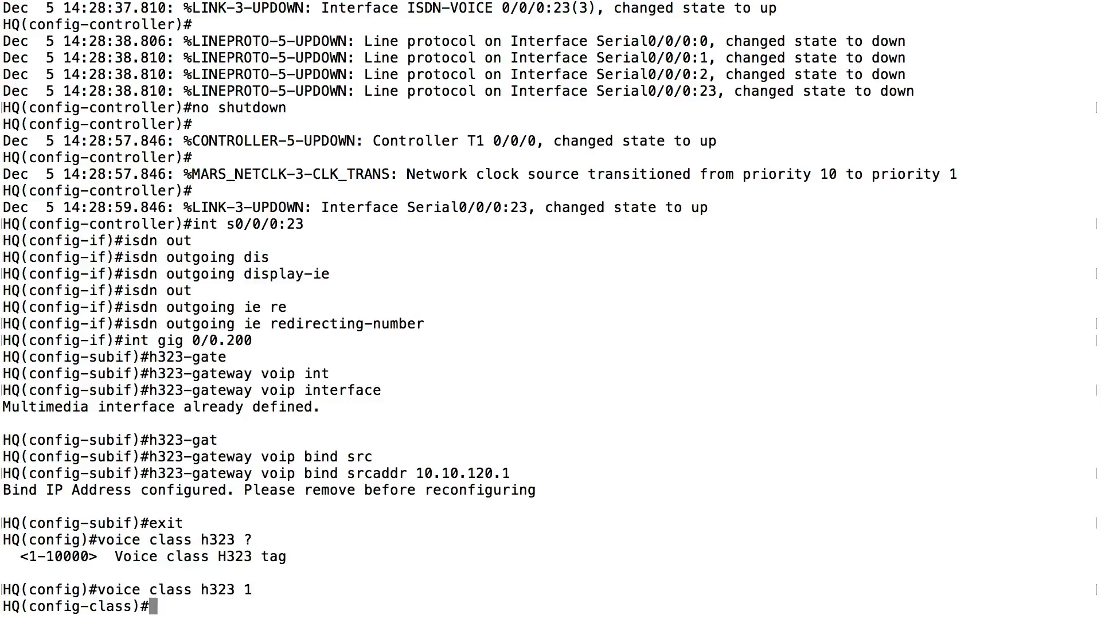
# - Set h225 timeout tcp establish to 3 in the H.323 voice class and exit it
pyautogui.write('h225 time')
pyautogui.press('Tab')
pyautogui.write('tcp es')
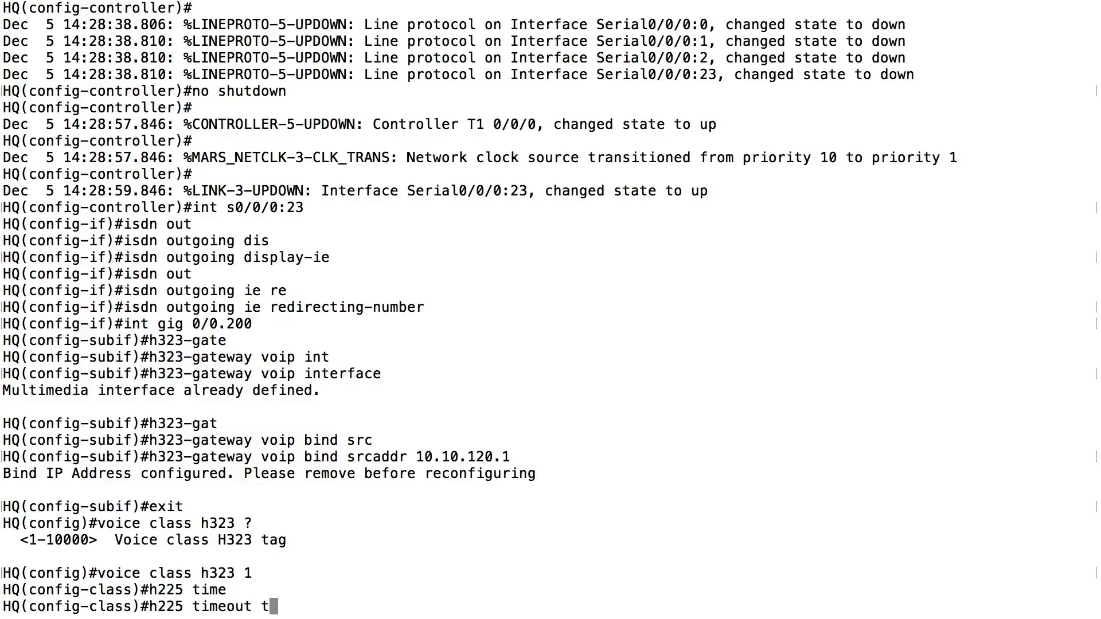
pyautogui.press('Tab')
pyautogui.write('3')
pyautogui.press('Return')
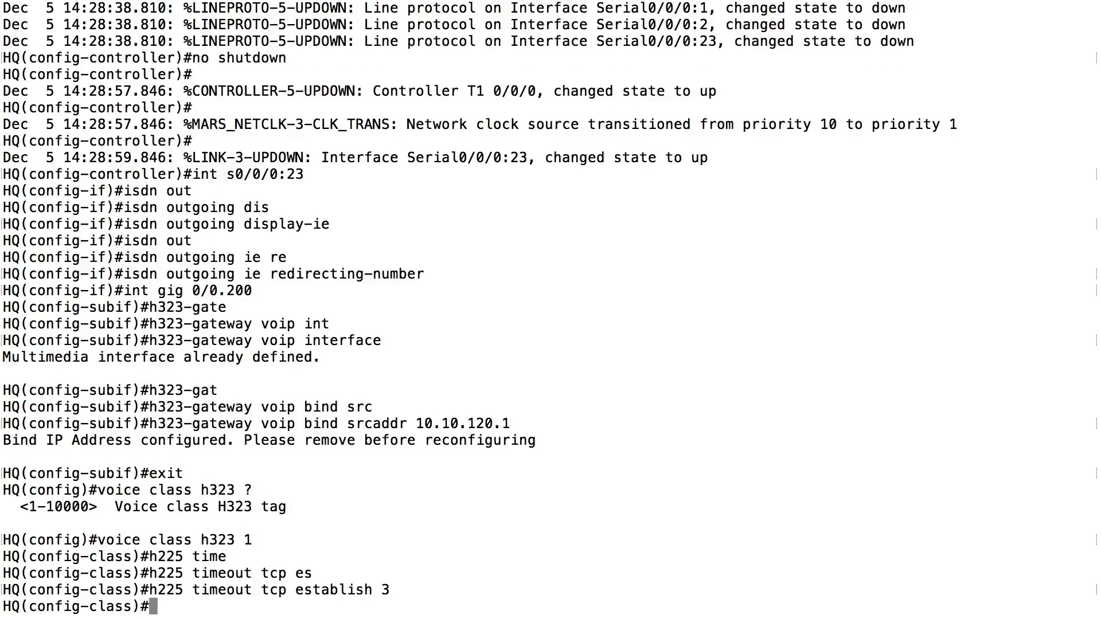
pyautogui.write('exit')
pyautogui.press('Return')
# - Create voice class codec 1 with g711ulaw as codec preference 1
pyautogui.write('voice class codec 1')
pyautogui.press('Return')
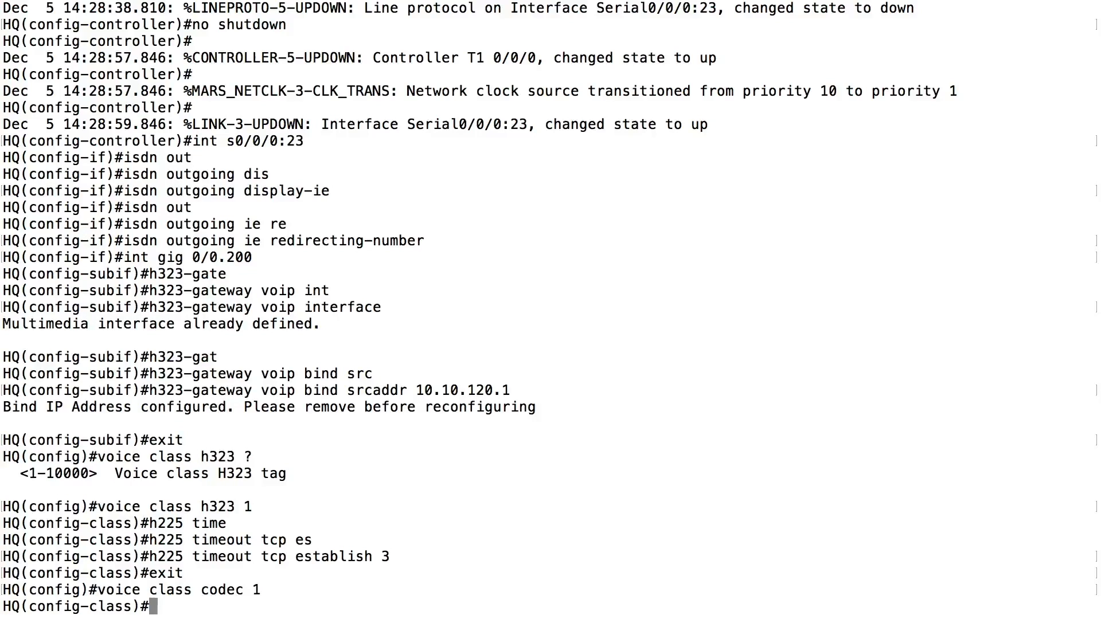
pyautogui.write('codec pre')
pyautogui.press('Tab')
pyautogui.write('1')
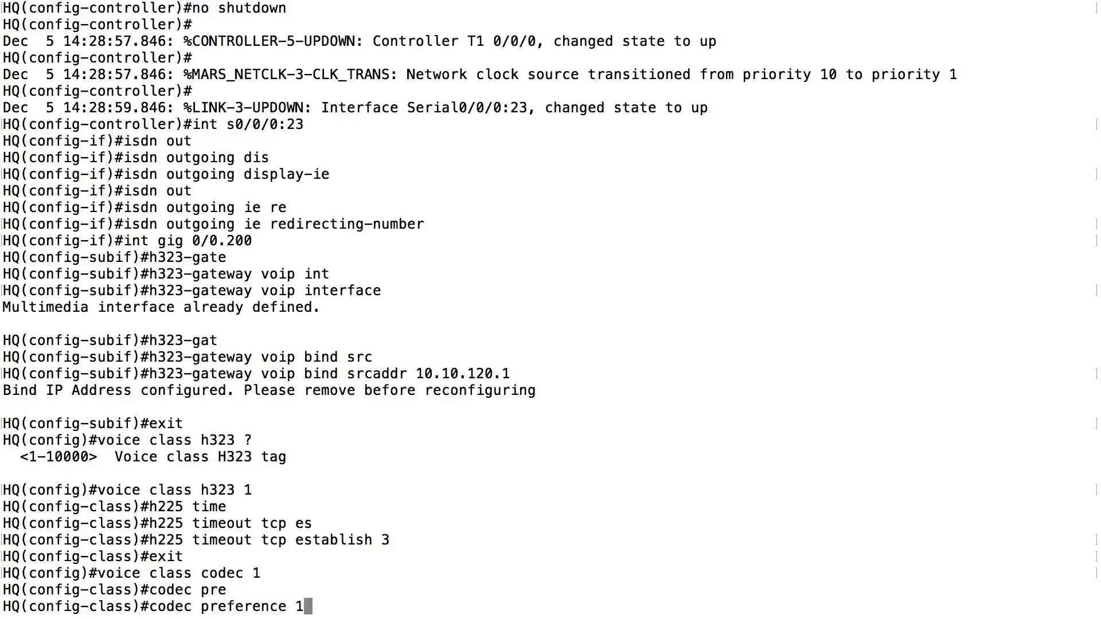
pyautogui.write(' g711u')
pyautogui.press('Tab')
pyautogui.press('Return')
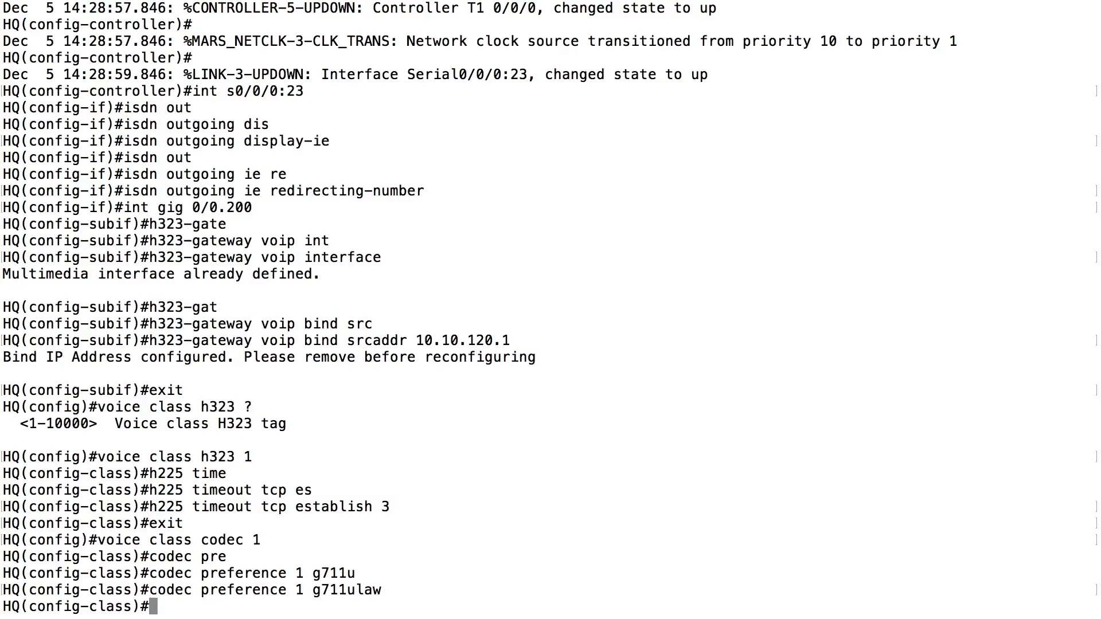
# - Add ilbc as codec preference 2 in the codec voice class and exit it
pyautogui.press('Up')
pyautogui.press('BackSpace')
pyautogui.press('BackSpace')
pyautogui.press('BackSpace')
pyautogui.press('BackSpace')
pyautogui.press('BackSpace')
pyautogui.press('BackSpace')
pyautogui.press('BackSpace')
pyautogui.press('BackSpace')
pyautogui.press('BackSpace')
pyautogui.press('BackSpace')
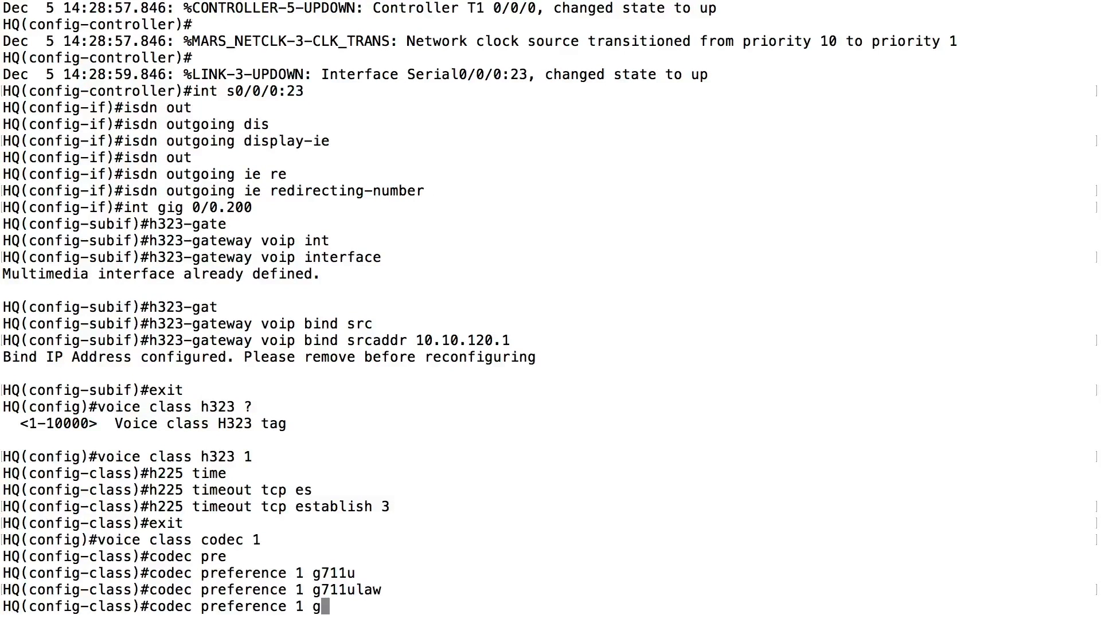
pyautogui.write('2 ilbc')
pyautogui.press('Return')
pyautogui.write('exit')
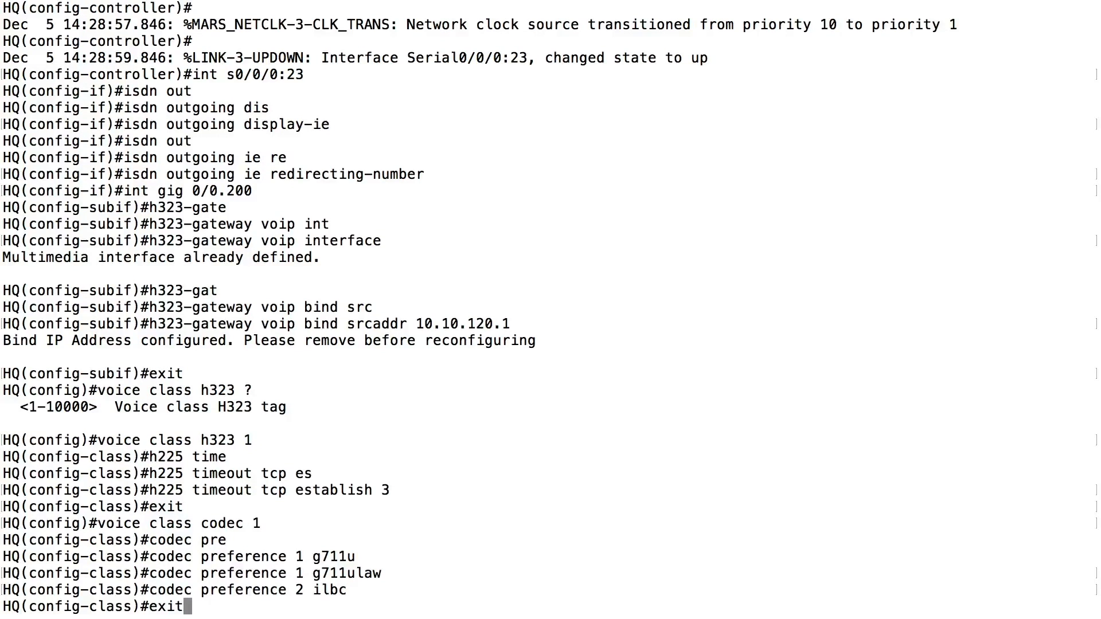
pyautogui.press('Return')
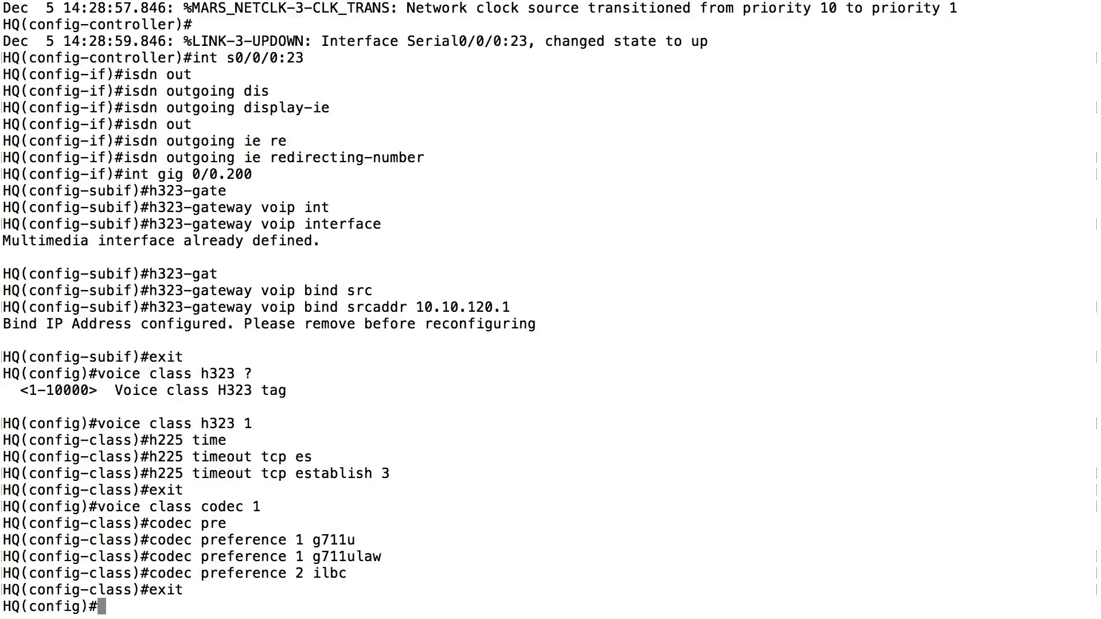
# - Create POTS dial peer 1 and set its incoming called-number to a single dot
pyautogui.write('dial-peer')
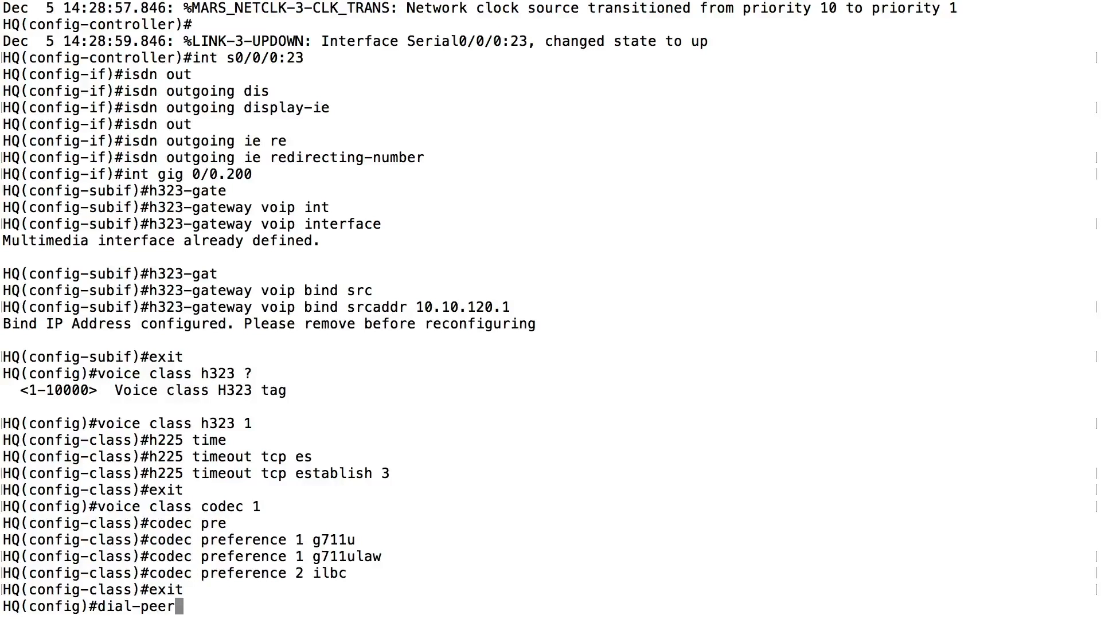
pyautogui.write(' voice')
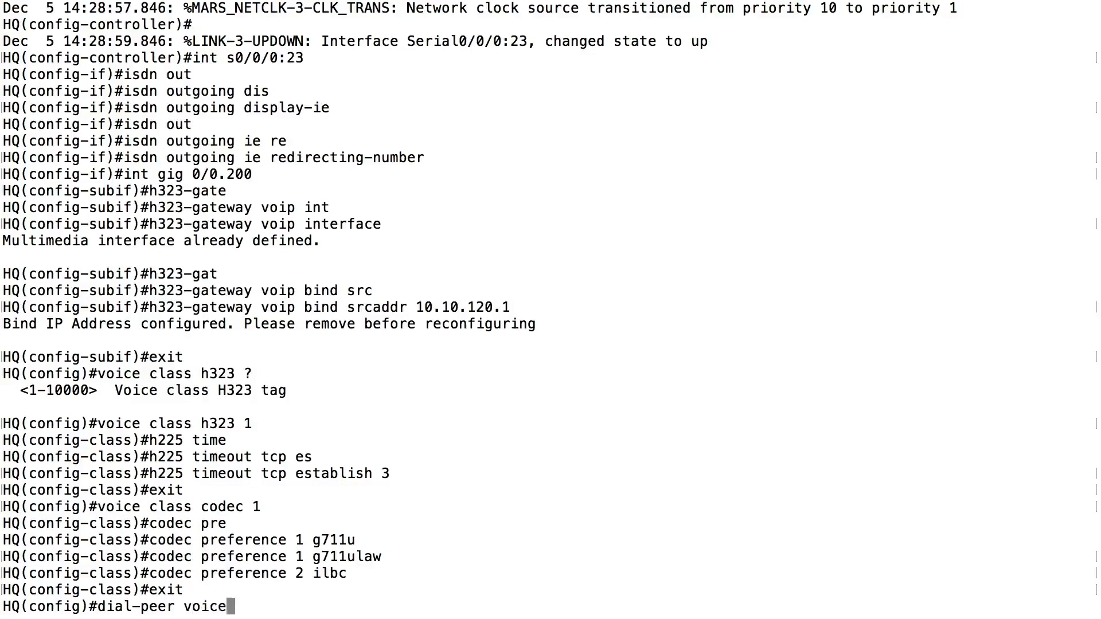
pyautogui.write(' 1 pots')
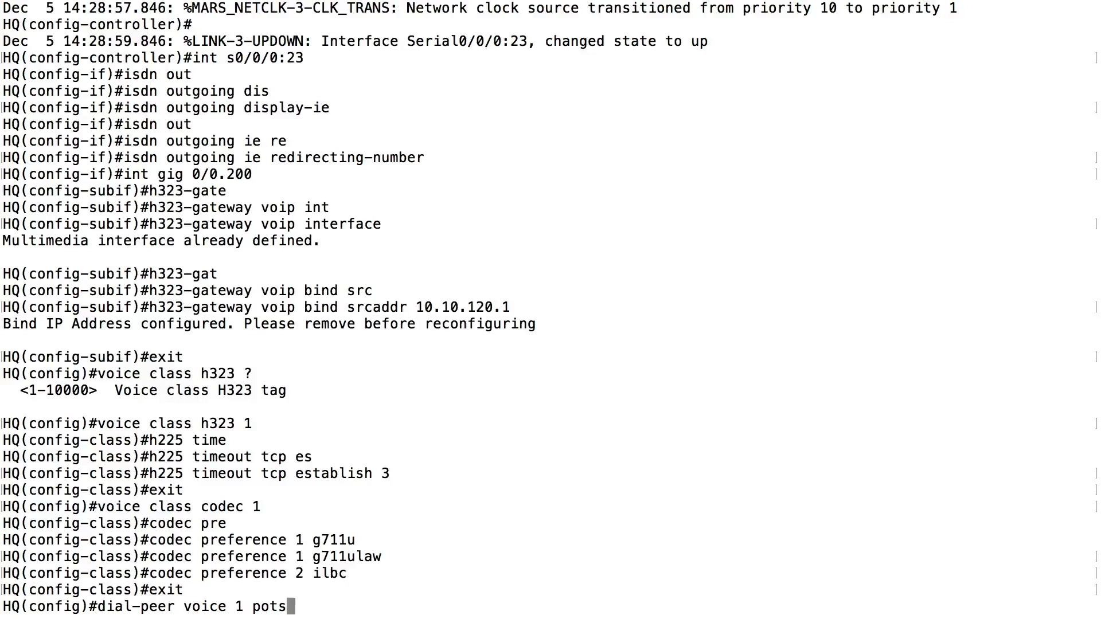
pyautogui.press('Return')
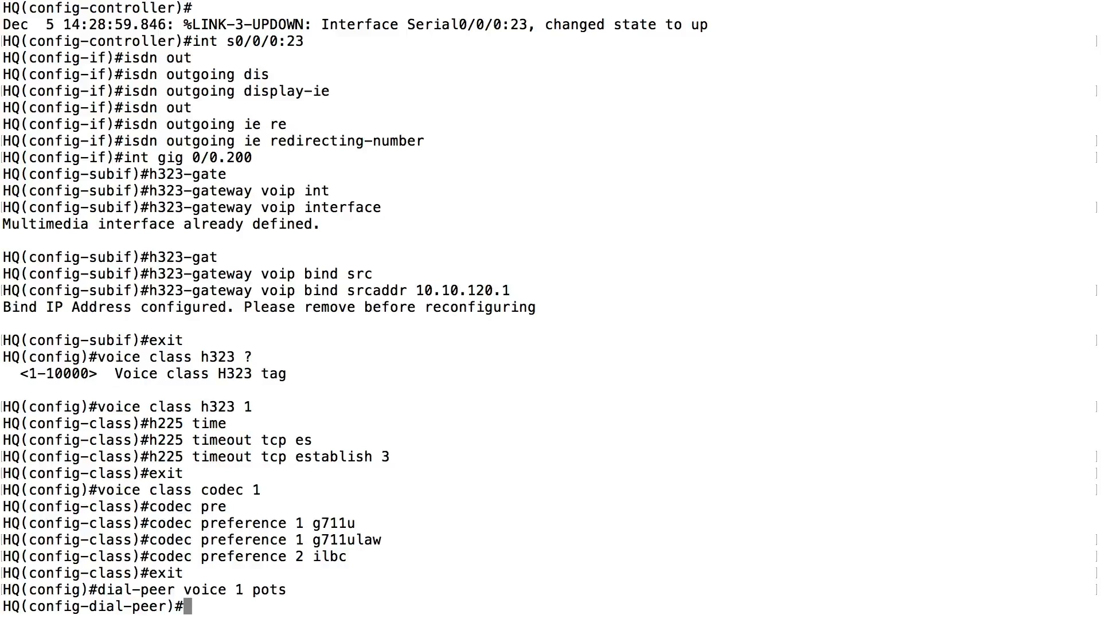
pyautogui.write('inc')
pyautogui.press('Tab')
pyautogui.write('called-number')
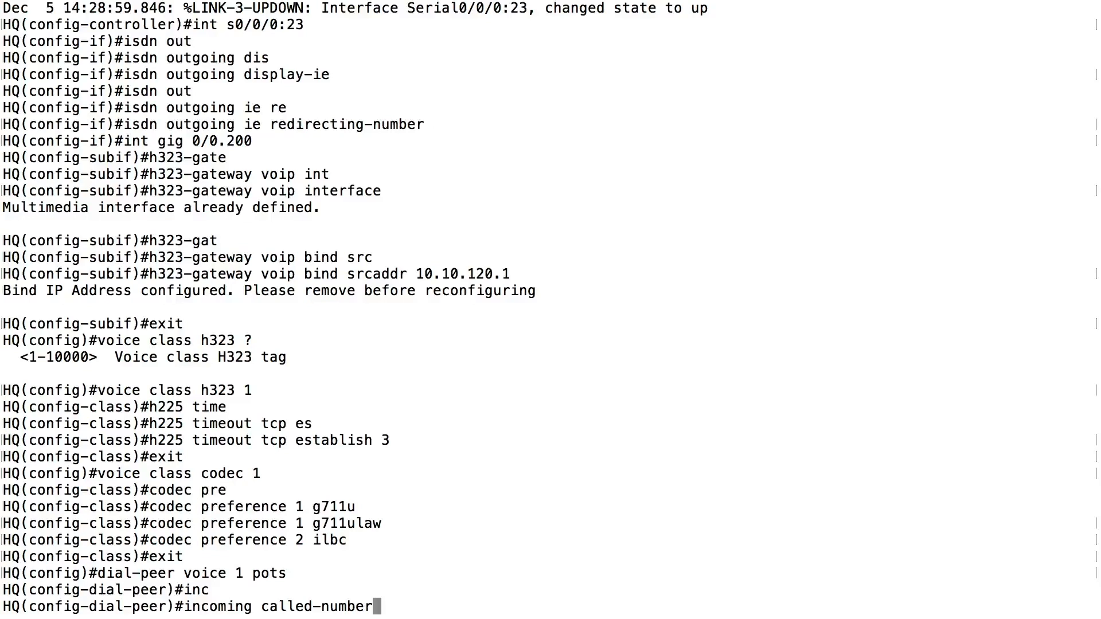
pyautogui.write(' .')
pyautogui.press('Return')
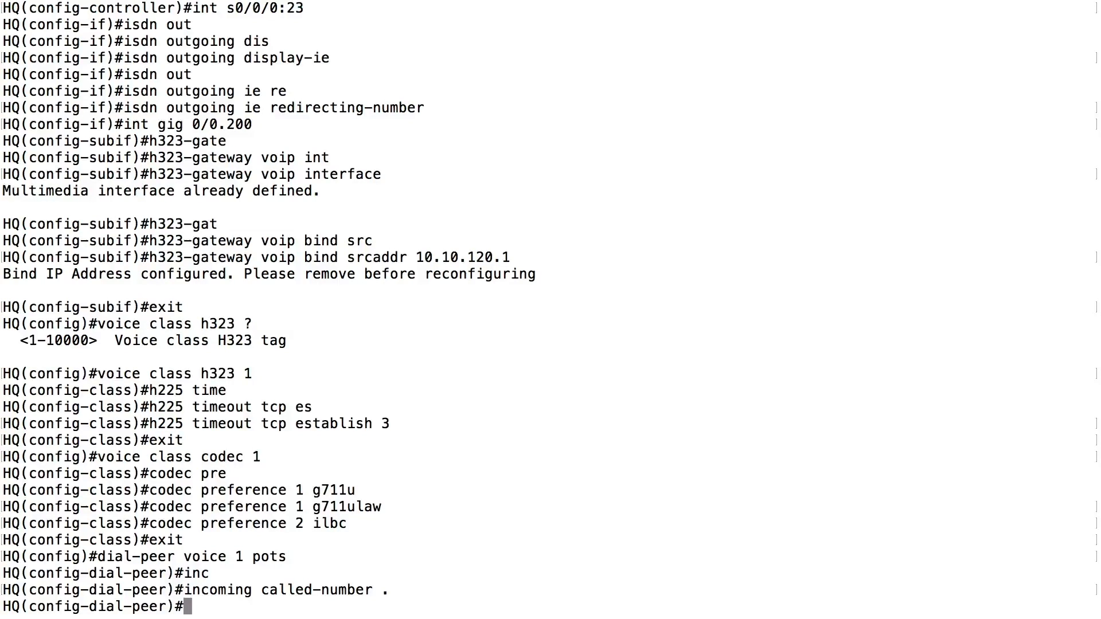
# - Enable direct-inward-dial on the POTS dial peer and return to global configuration
pyautogui.write('dire')
pyautogui.press('Tab')
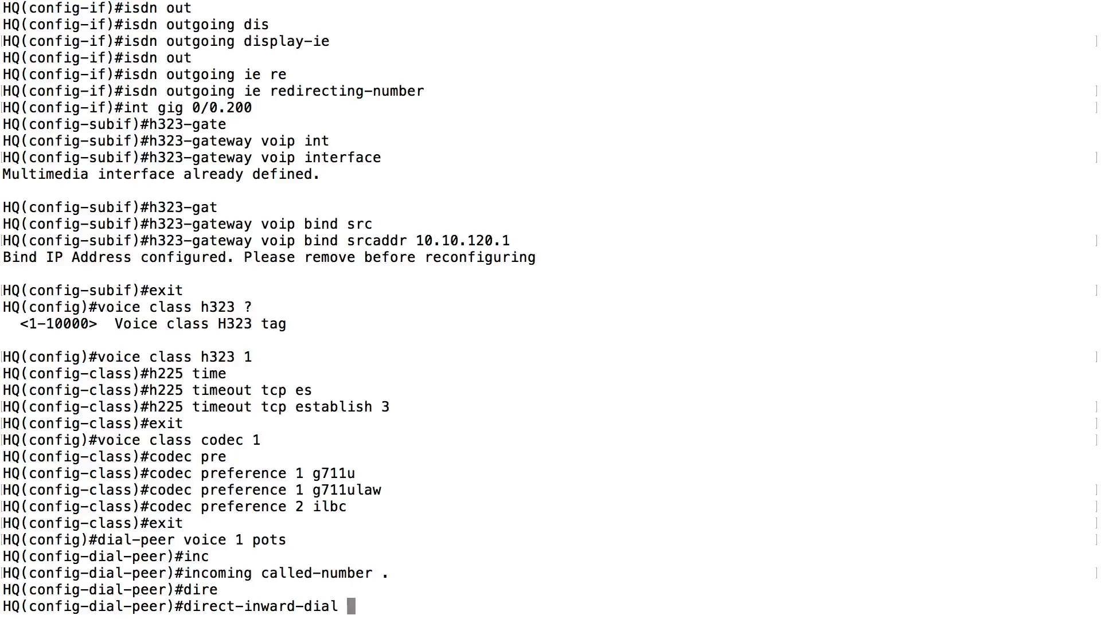
pyautogui.press('Return')
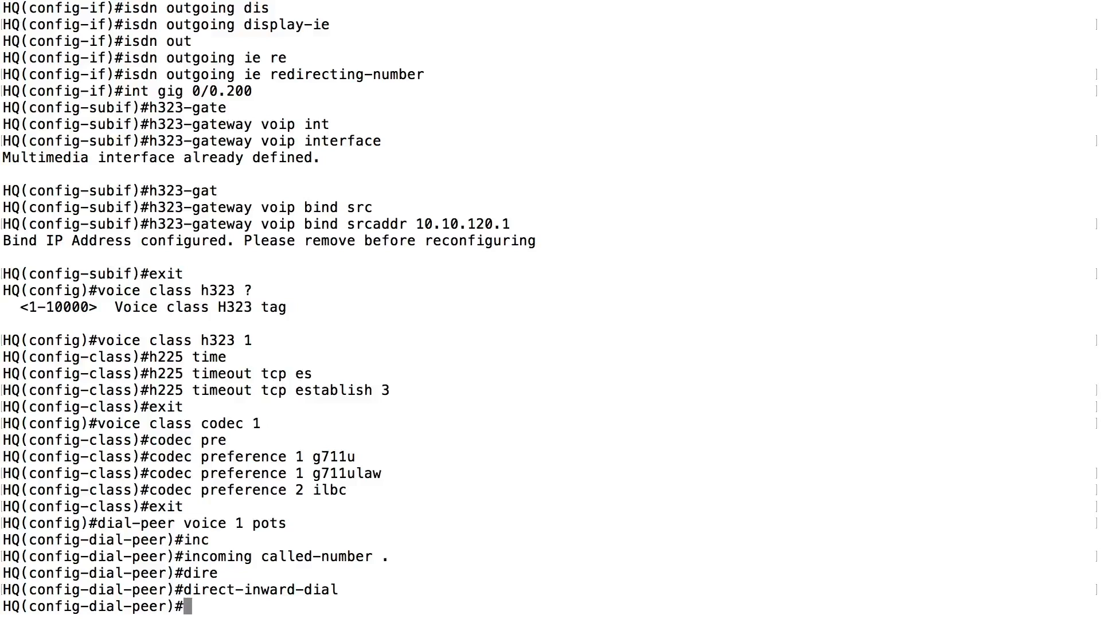
pyautogui.write('exit')
pyautogui.press('Return')
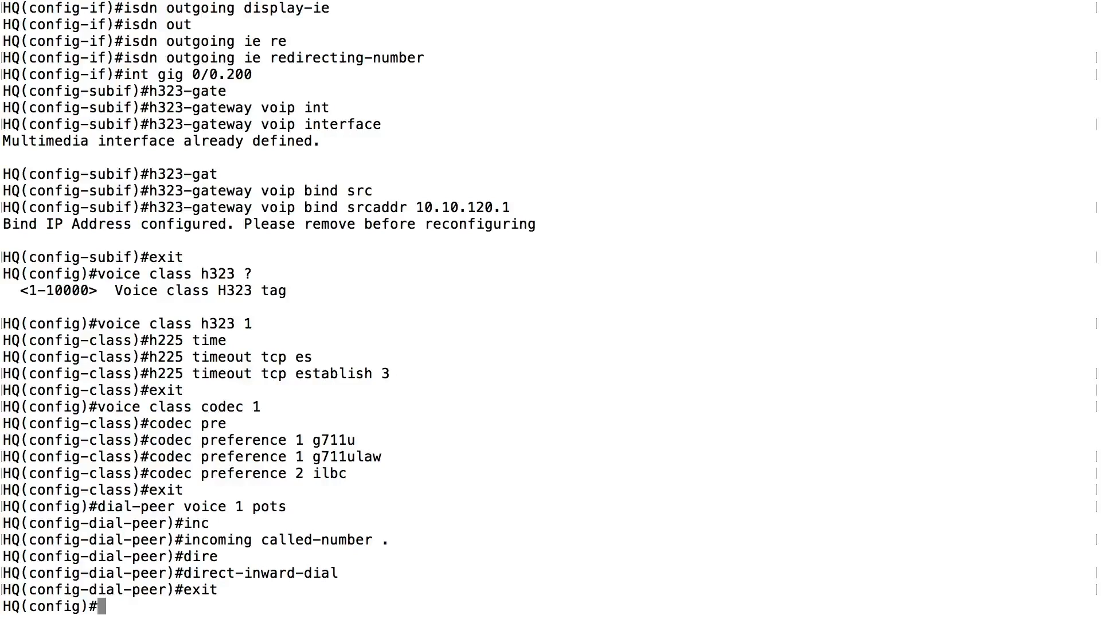
# - Create VoIP dial peer 2 with destination-pattern 2...$
pyautogui.write('dial-peer voice')
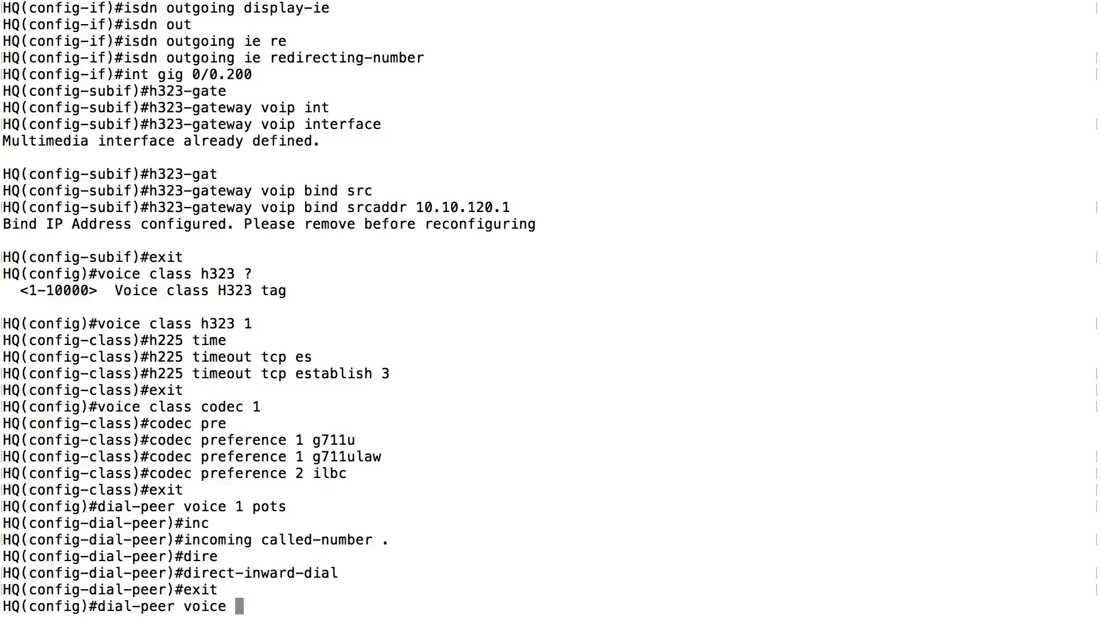
pyautogui.write(' 2 voip')
pyautogui.press('Return')
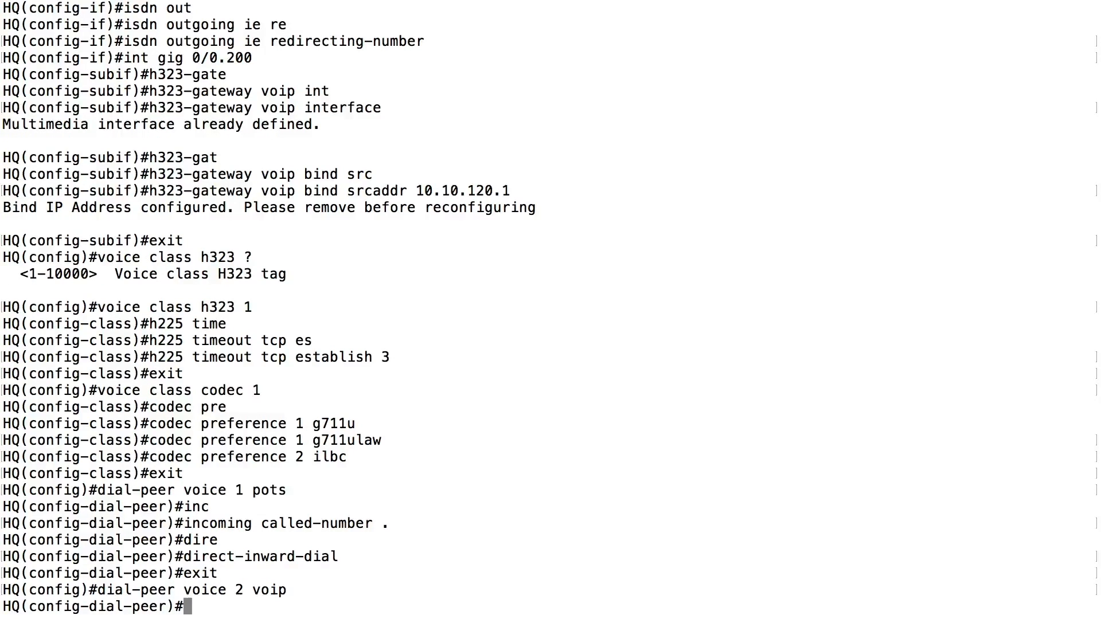
pyautogui.write('des')
pyautogui.press('Tab')
pyautogui.write('ti')
pyautogui.press('Tab')
pyautogui.write('-pa')
pyautogui.press('Tab')
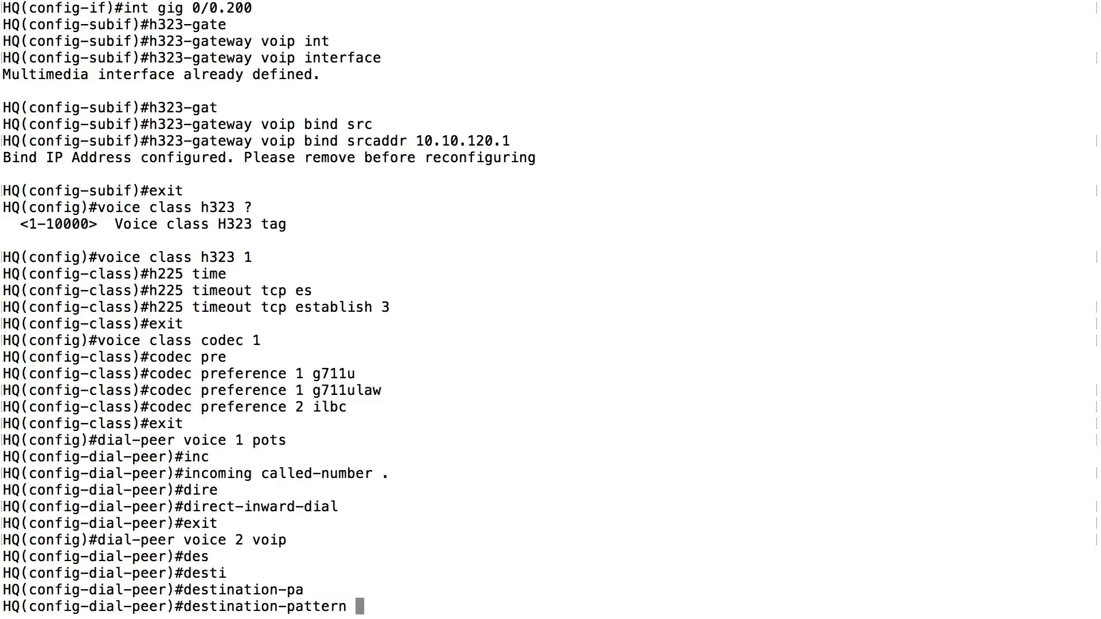
pyautogui.write('2...$')
pyautogui.press('Return')
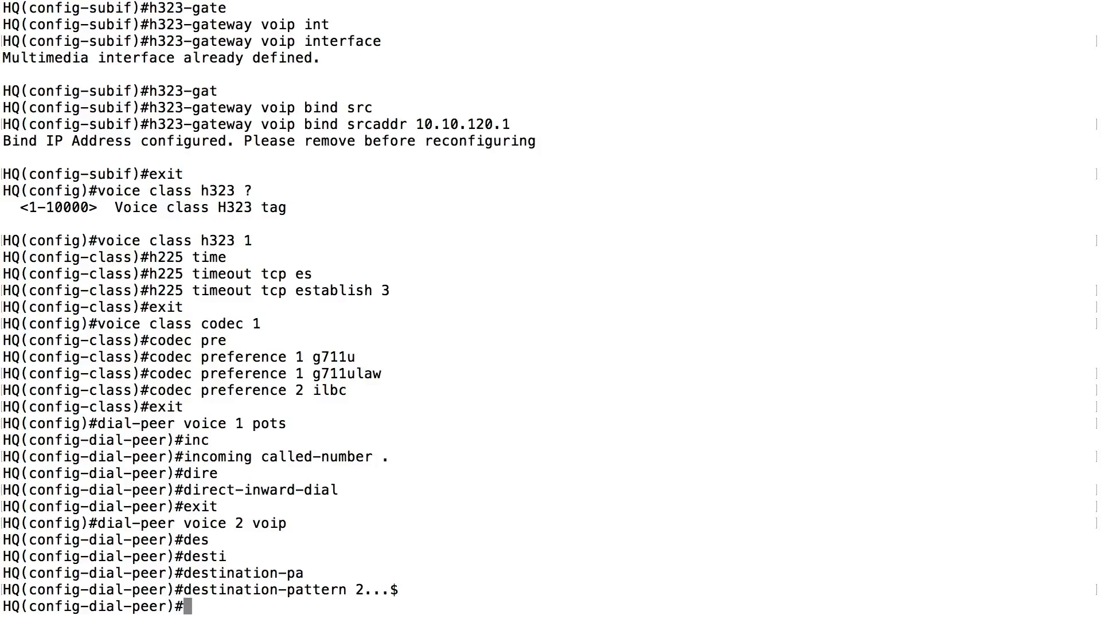
# - Set the session target of VoIP dial peer 2 to ipv4:192.168.1.72
pyautogui.write('session')
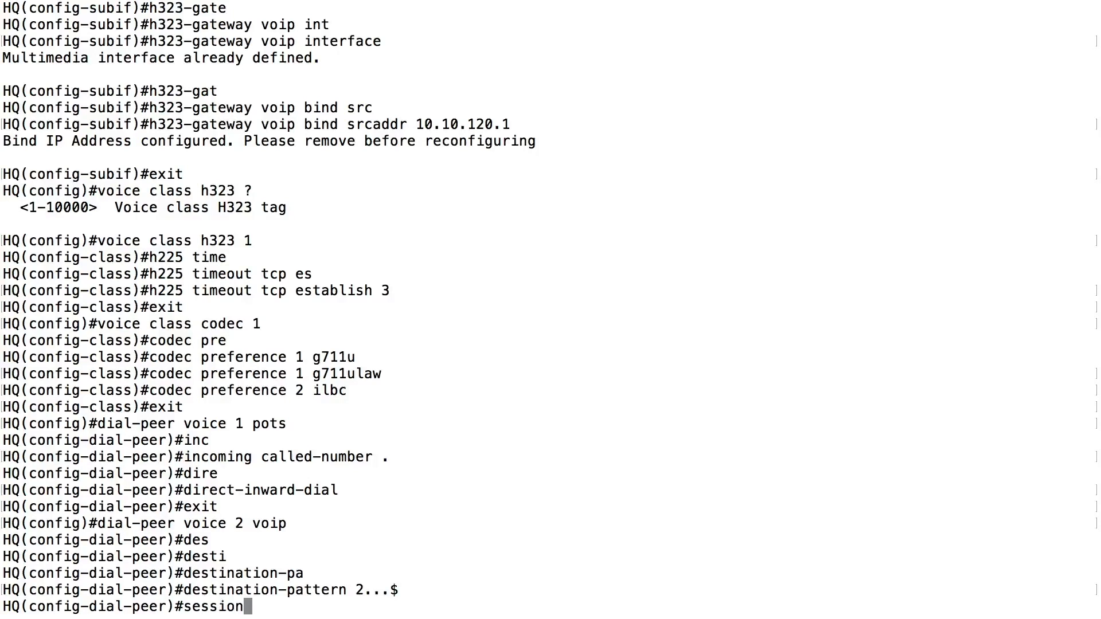
pyautogui.write(' target ipv4:')
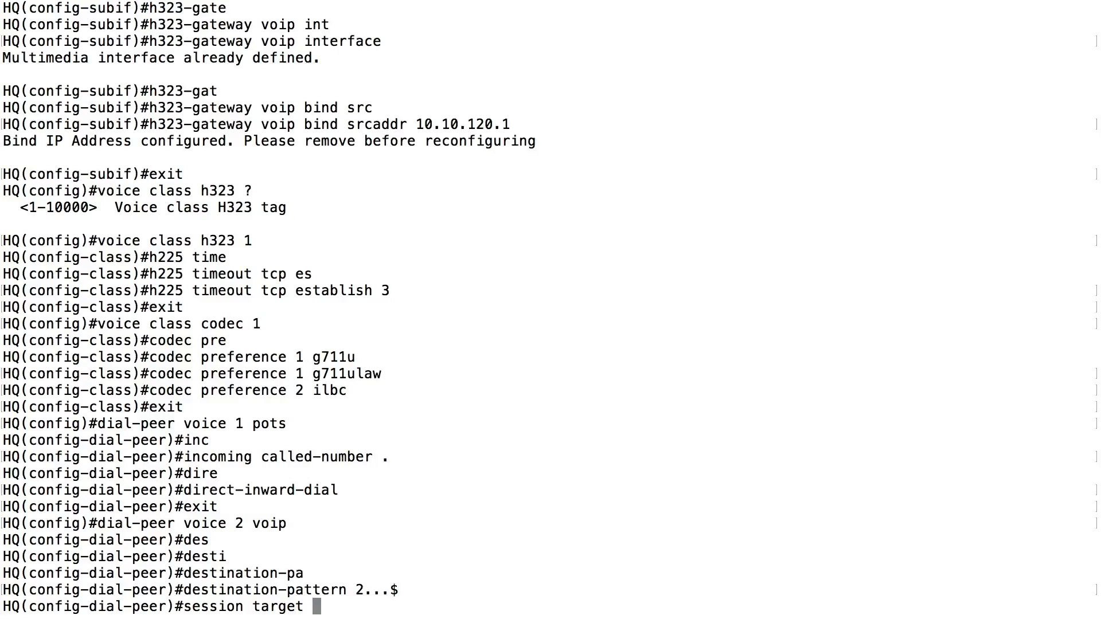
pyautogui.write('19')
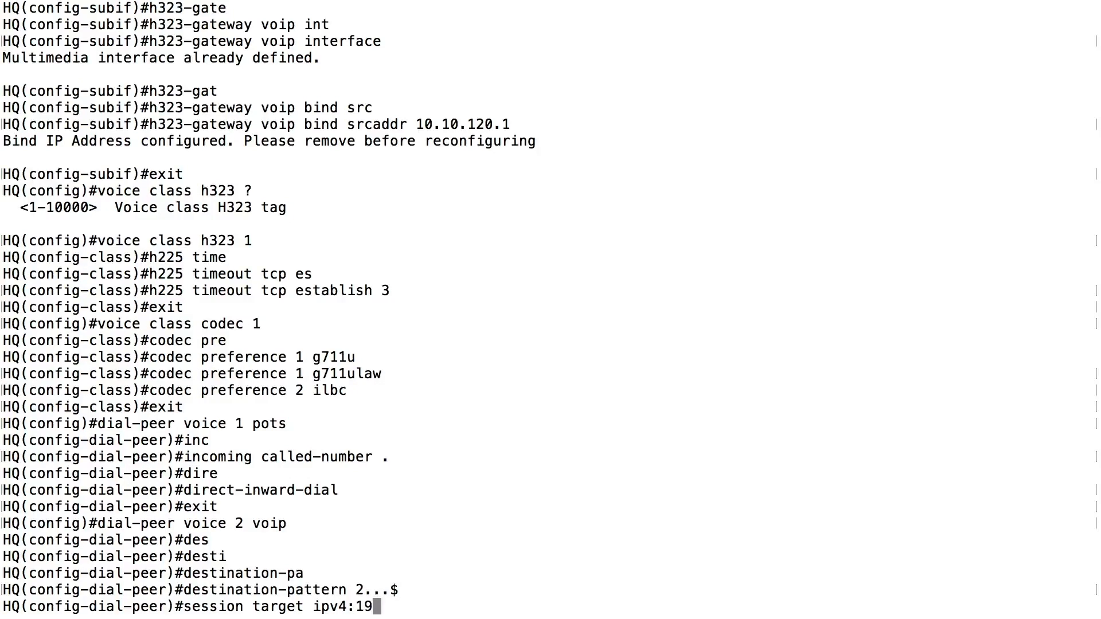
pyautogui.write('2.168.1.72')
pyautogui.press('Return')
pyautogui.press('Return')
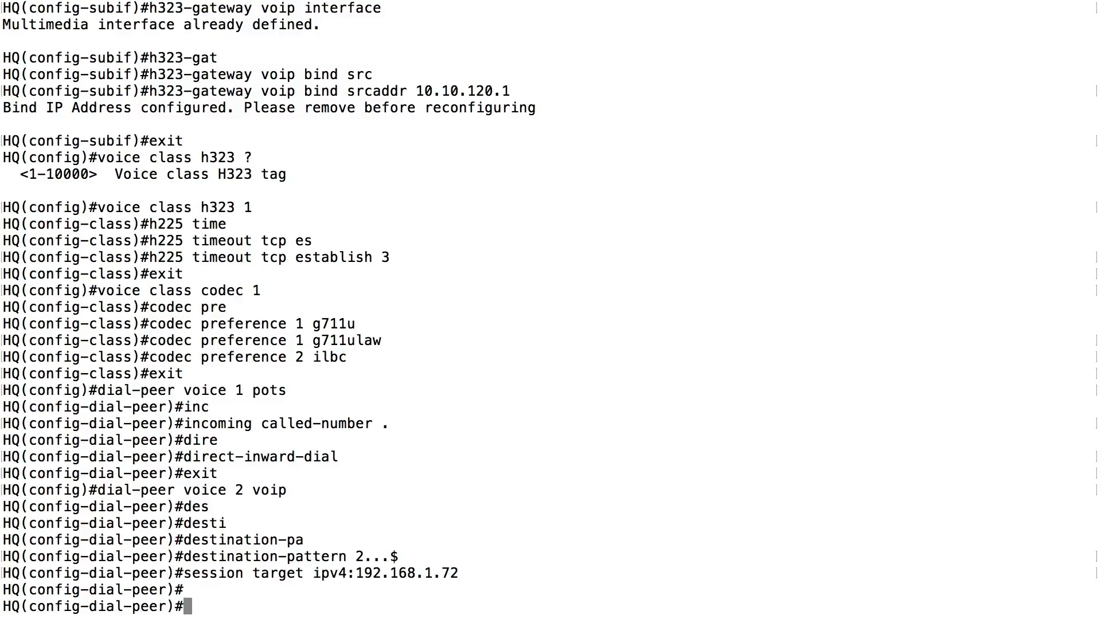
# - Apply voice-class h323 1 and voice-class codec 1 to VoIP dial peer 2
pyautogui.write('voice-cla')
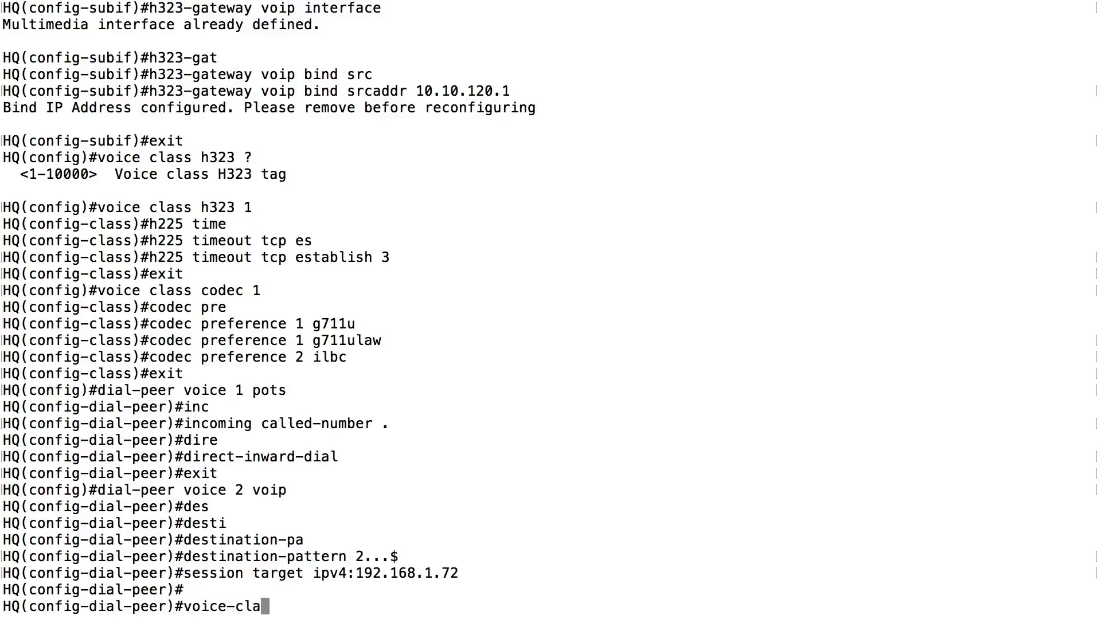
pyautogui.write('ss h323 1')
pyautogui.press('Return')
pyautogui.write('voice-class codec 1')
pyautogui.press('Return')
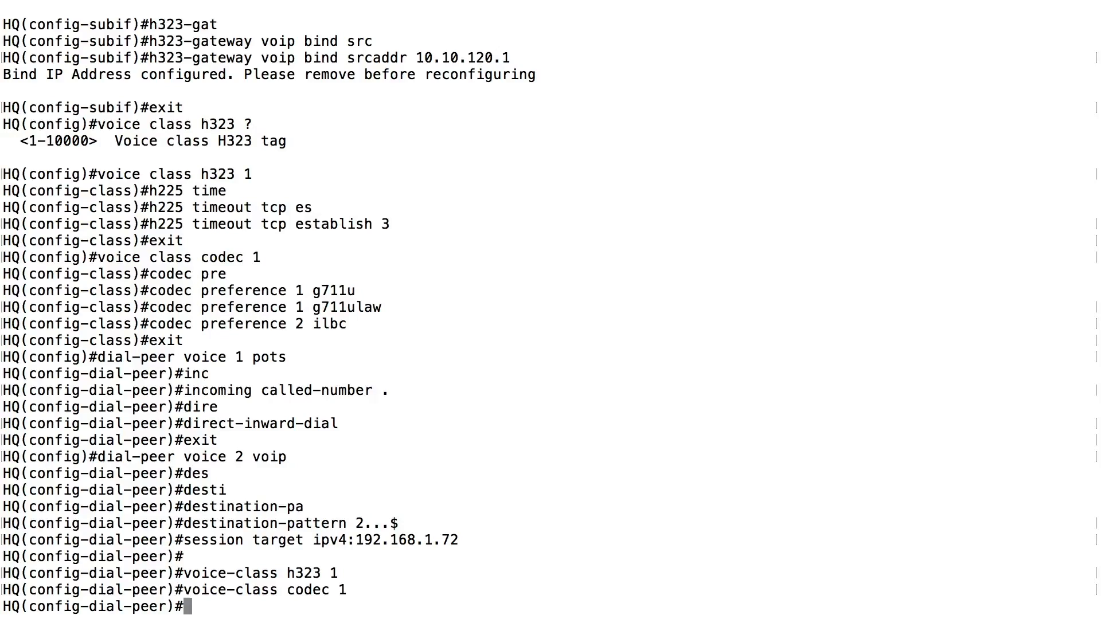
# - List the DTMF relay options and set dtmf-relay h245-alphanumeric on VoIP dial peer 2
pyautogui.write('dtmf-relay')
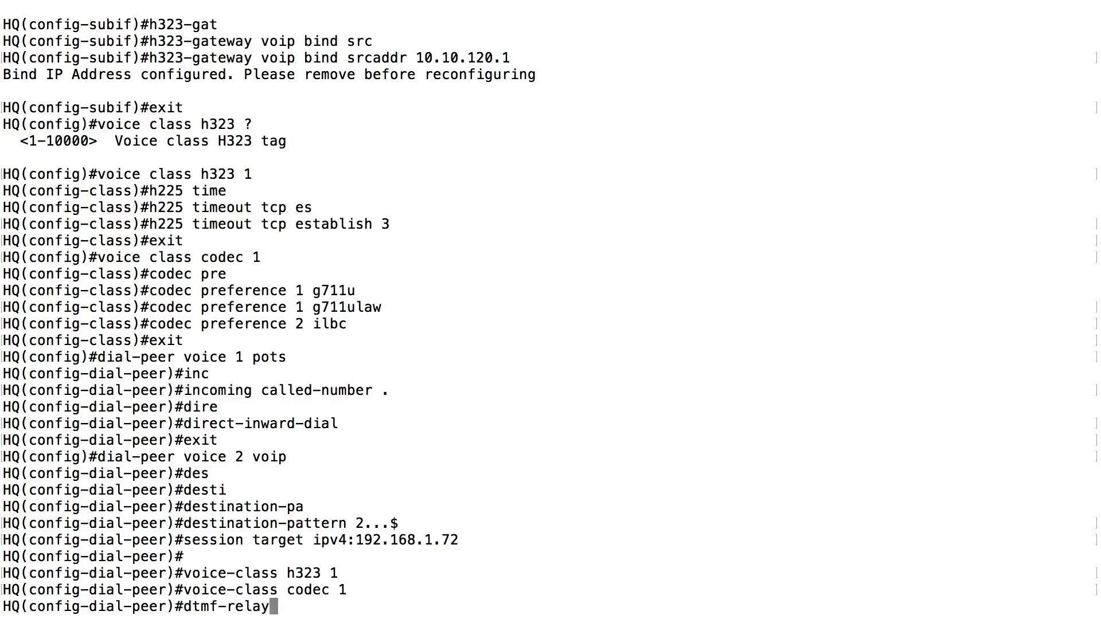
pyautogui.write(' ?')
pyautogui.write('h')
pyautogui.write('245-al')
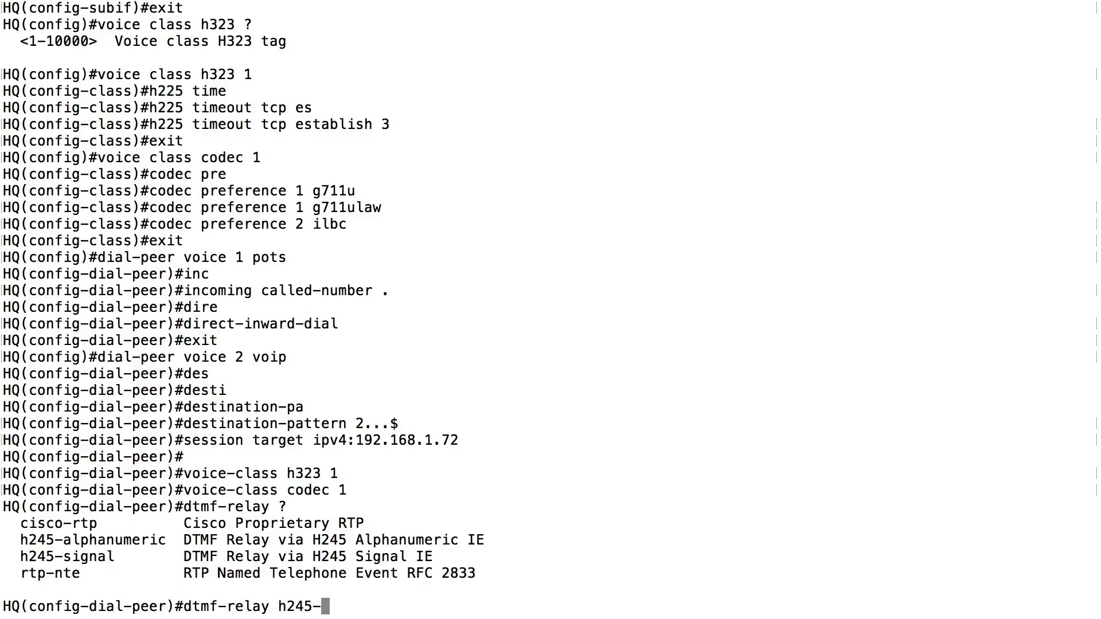
pyautogui.press('Tab')
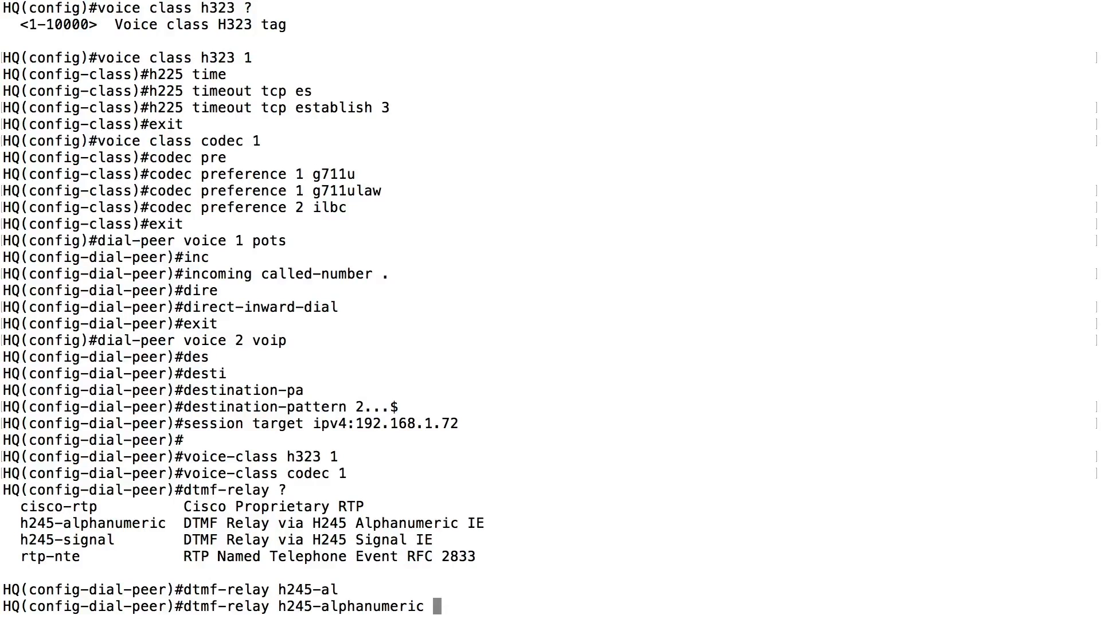
pyautogui.press('Return')
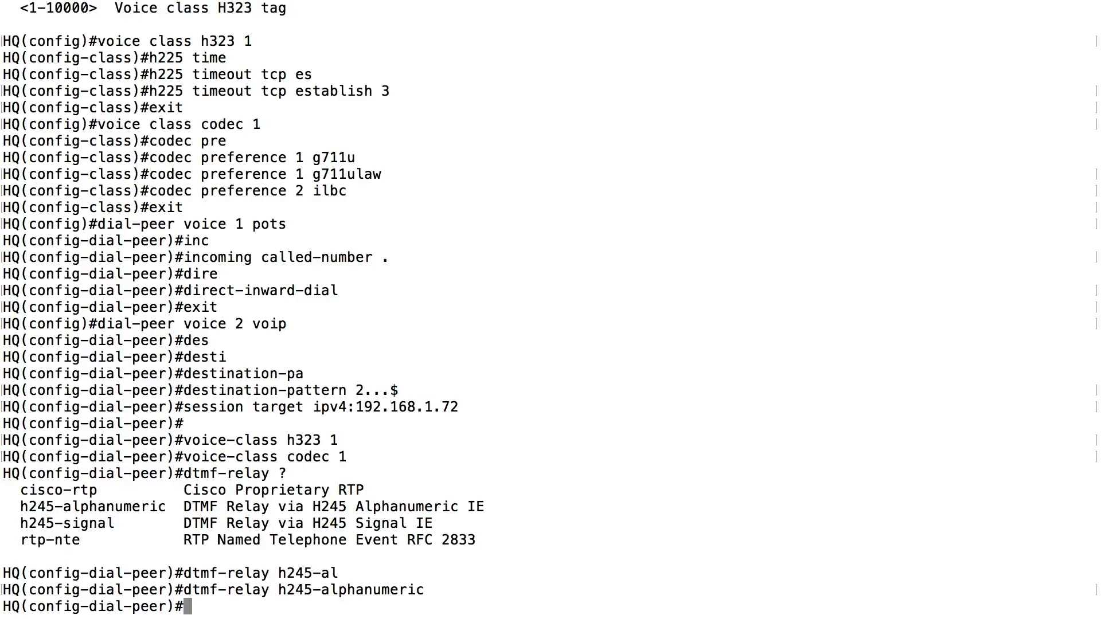
# - Disable voice activity detection on VoIP dial peer 2 and return to global configuration
pyautogui.write('no vad')
pyautogui.press('Return')
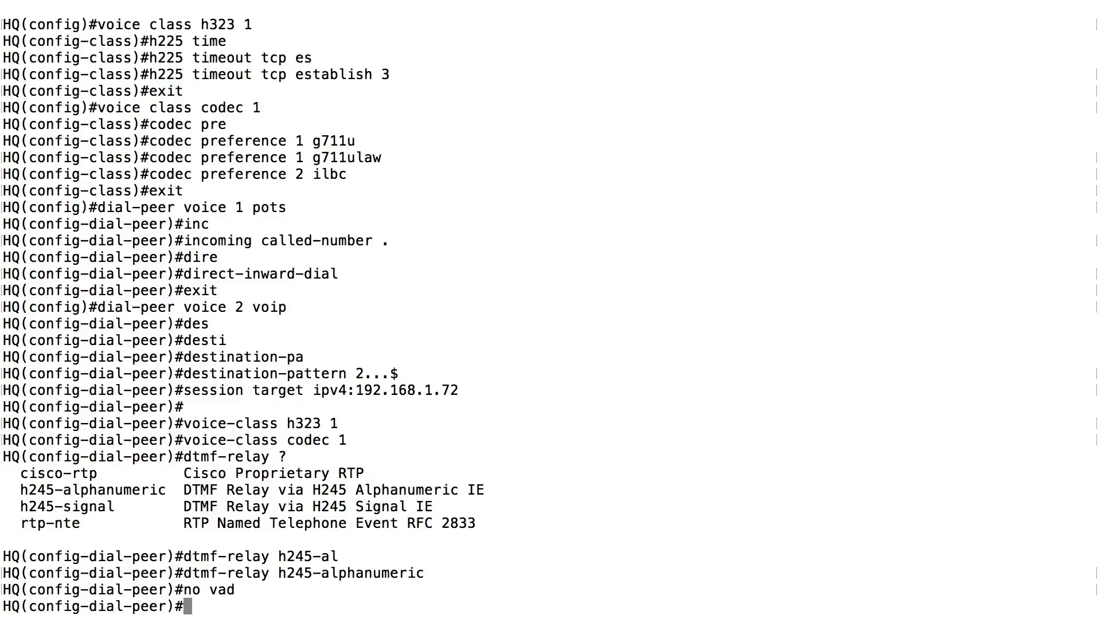
pyautogui.write('exit')
pyautogui.press('Return')
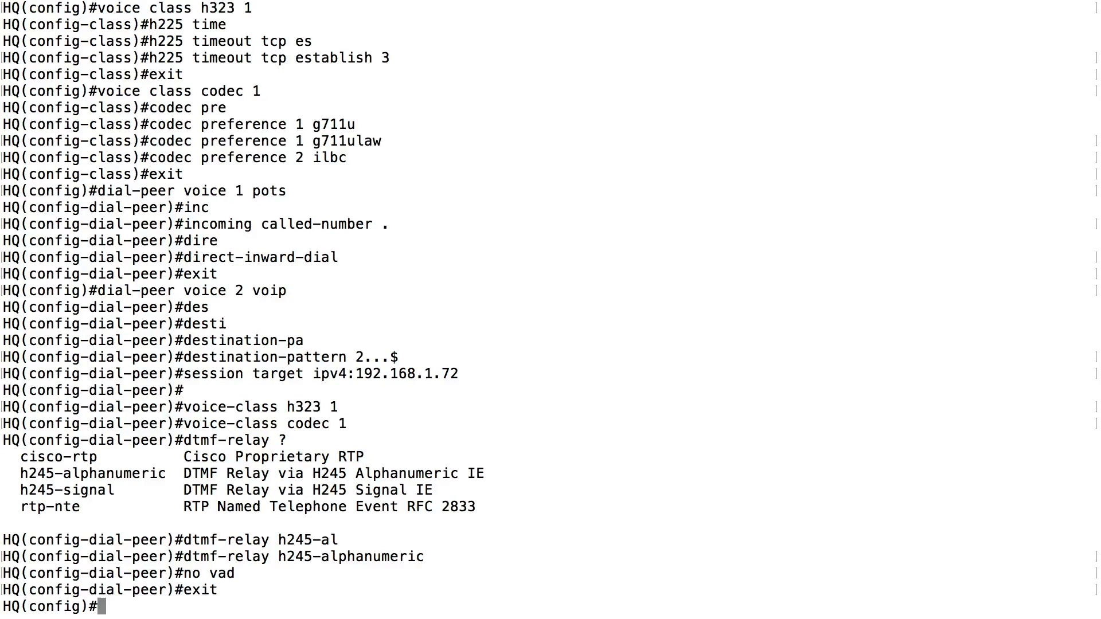
# - Create VoIP dial peer 3 and set its preference to 1, checking the allowed preference range
pyautogui.write('dial-peer v')
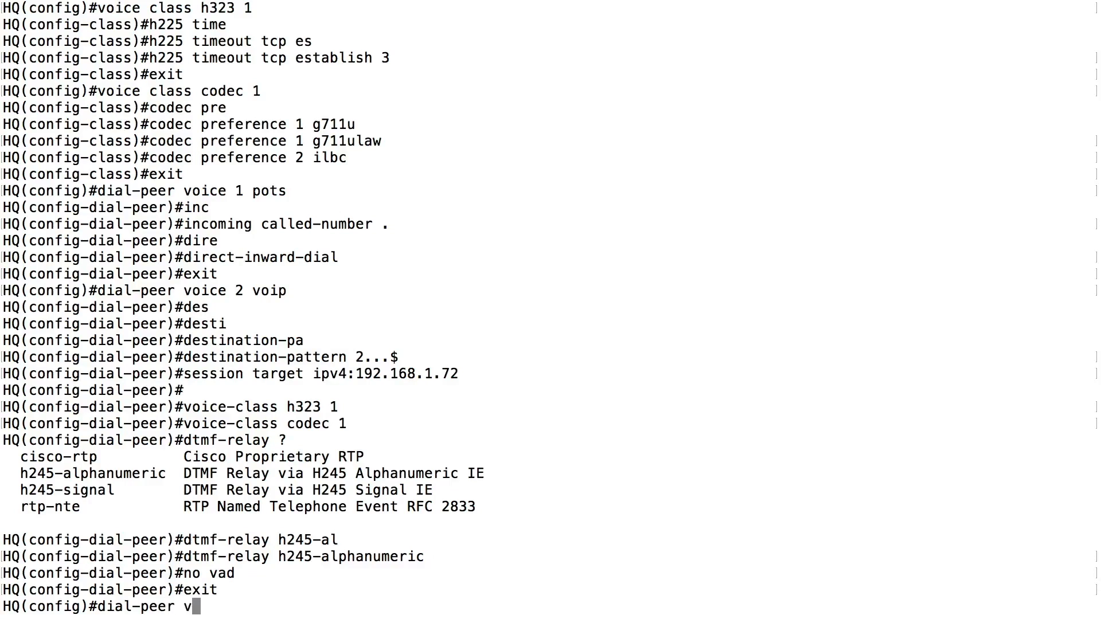
pyautogui.write('oice 3 voip')
pyautogui.press('Return')
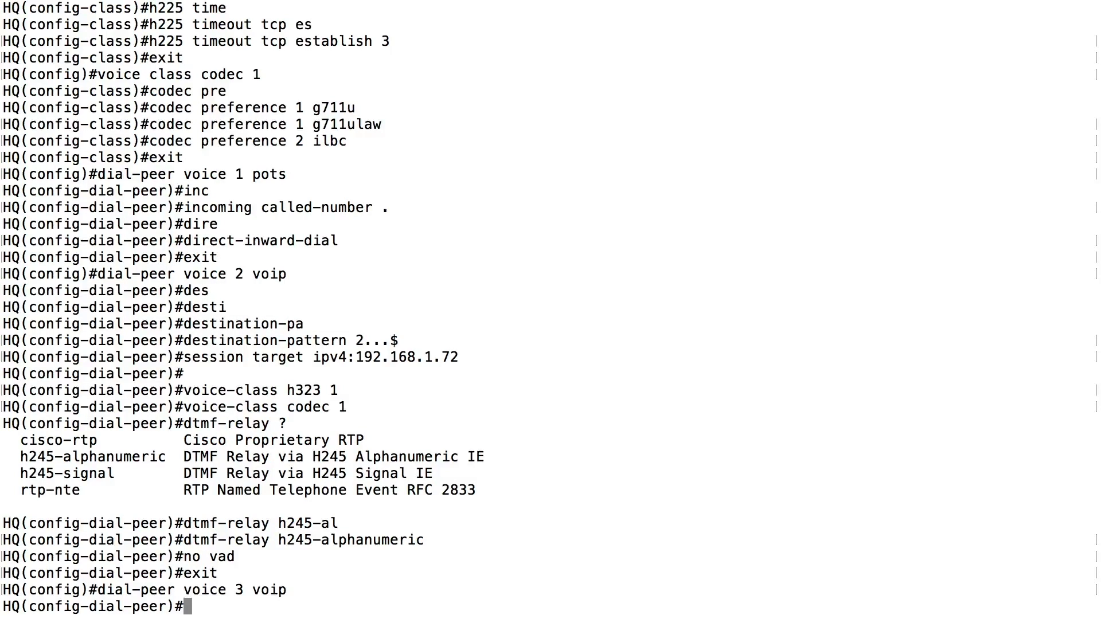
pyautogui.write('pref')
pyautogui.press('Tab')
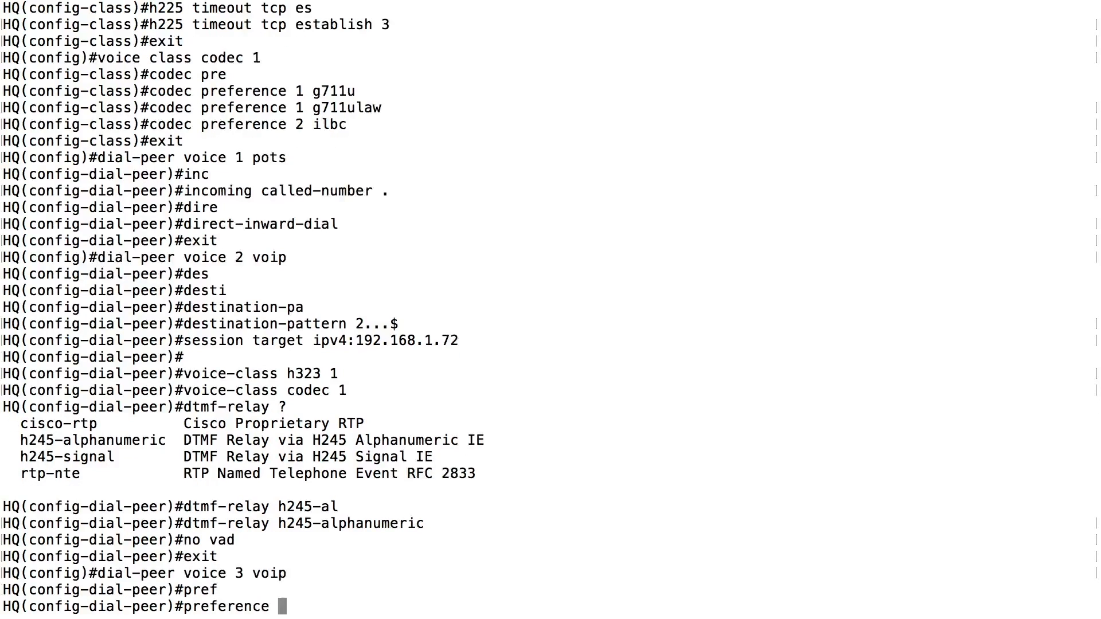
pyautogui.write('?')
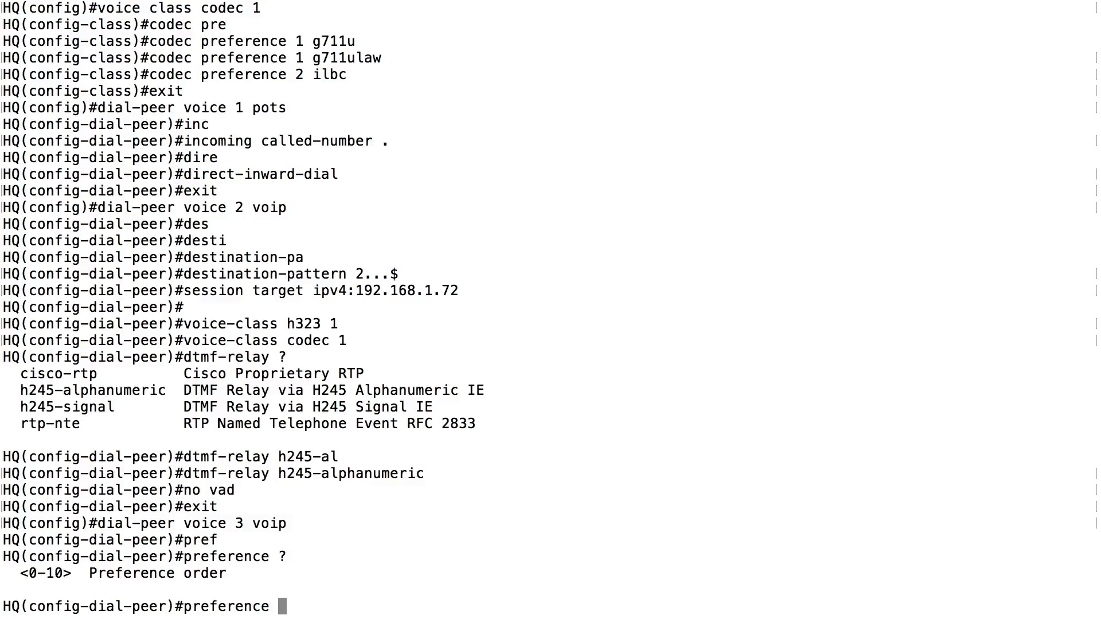
pyautogui.write('1')
pyautogui.press('Return')
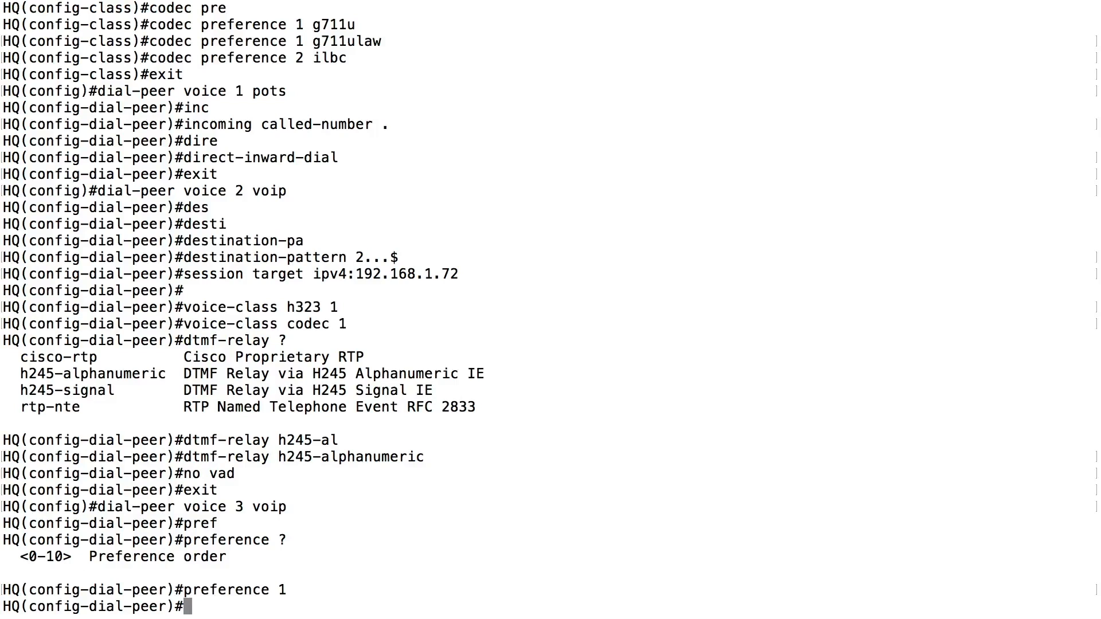
# - Give VoIP dial peer 3 destination-pattern 2...$ and session target ipv4:192.168.1.71
pyautogui.write('desin')
pyautogui.press('Return')
pyautogui.write('desi')
pyautogui.press('BackSpace')
pyautogui.press('BackSpace')
pyautogui.write('stin')
pyautogui.press('Tab')
pyautogui.write('pa')
pyautogui.press('Tab')
pyautogui.write('2...$')
pyautogui.press('Return')
pyautogui.write('session target ipv4:192.168.1.71')
pyautogui.press('Return')
# - Apply voice-class h323 1 and voice-class codec 1 to VoIP dial peer 3
pyautogui.write('voice')
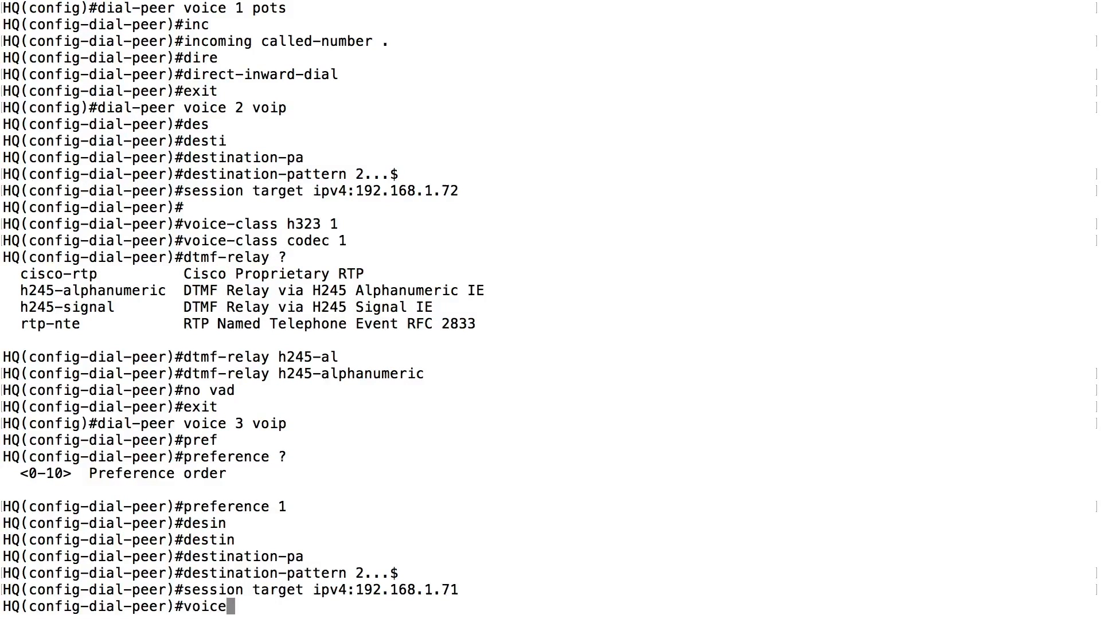
pyautogui.write('-class h323 1')
pyautogui.press('Return')
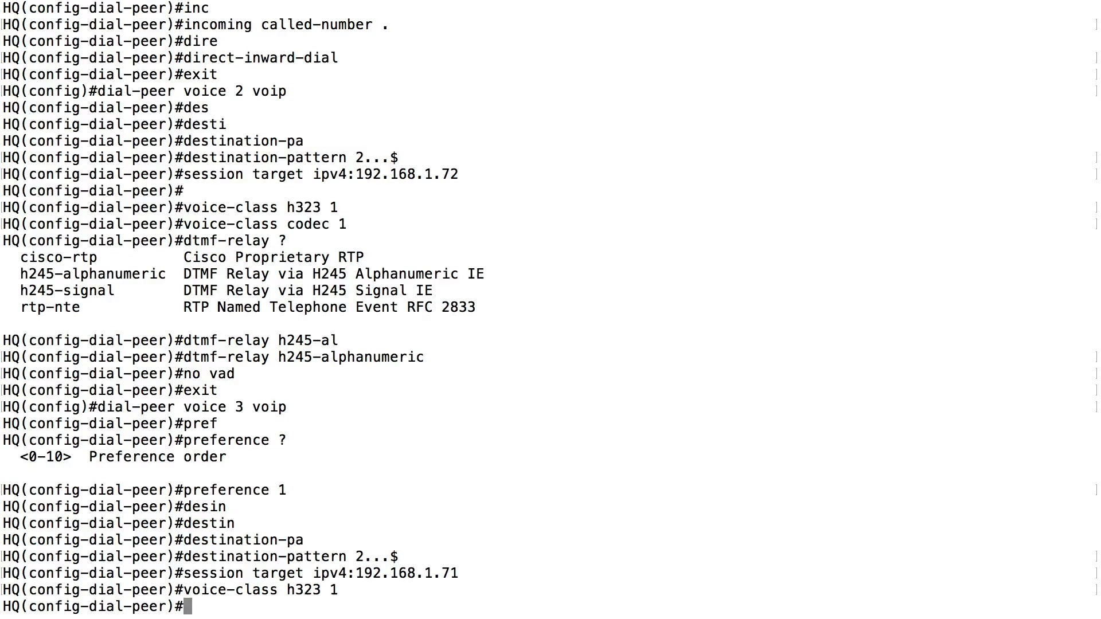
pyautogui.write('voice-class codec 1')
pyautogui.press('Return')
# - Set dtmf-relay h245-alphanumeric on VoIP dial peer 3
pyautogui.write('dtmf-re')
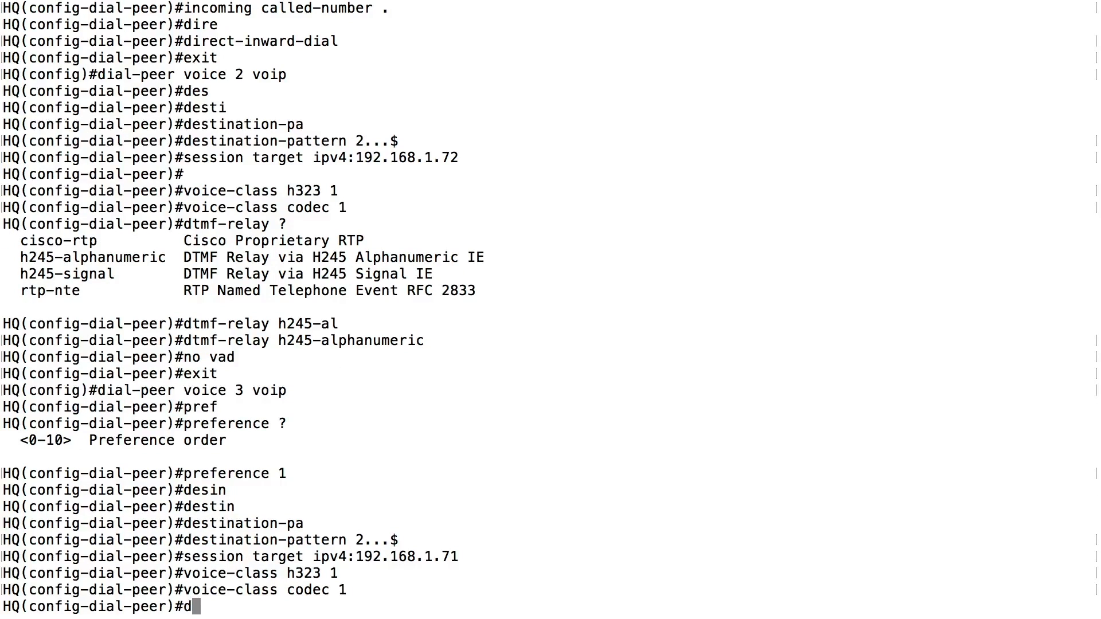
pyautogui.press('Tab')
pyautogui.write('h245-al')
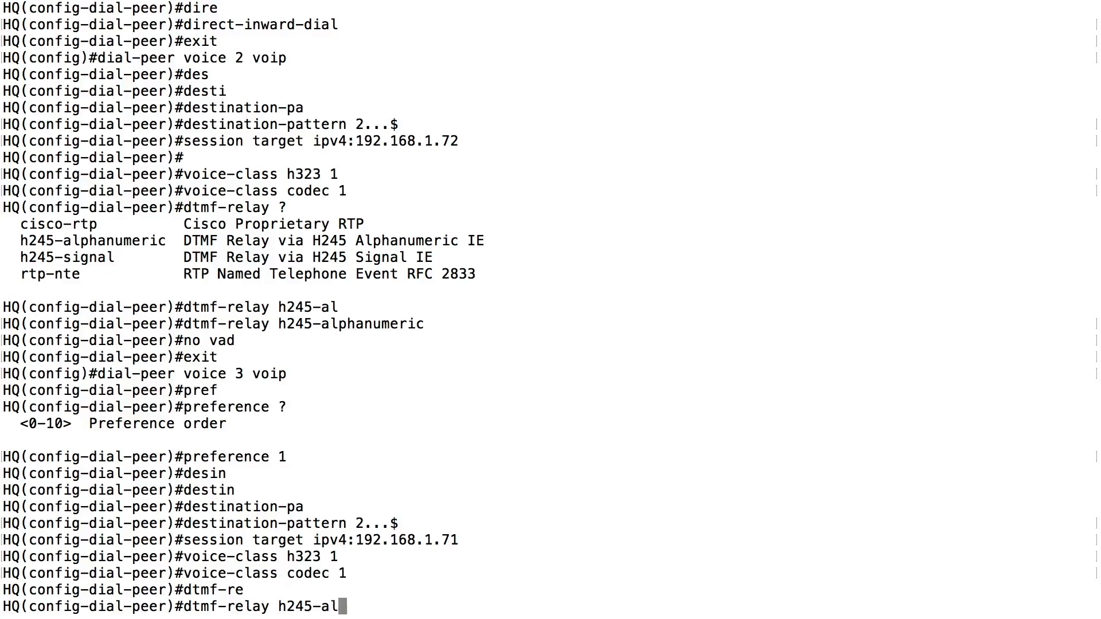
pyautogui.press('Tab')
pyautogui.press('Return')
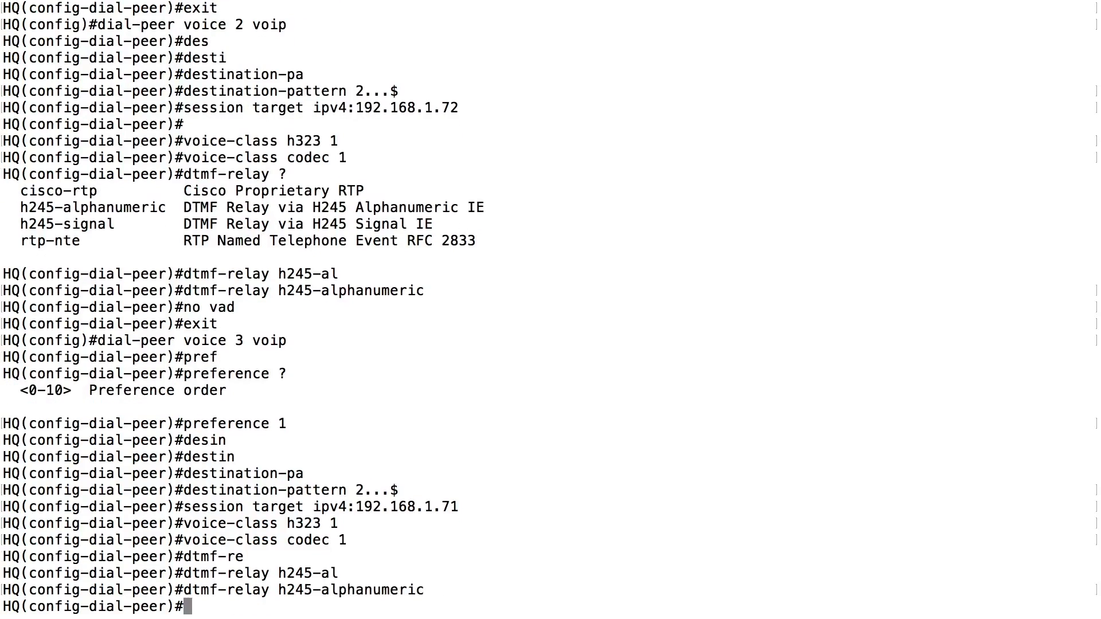
# - Disable voice activity detection on VoIP dial peer 3 and return to global configuration
pyautogui.write('no vad')
pyautogui.press('Return')
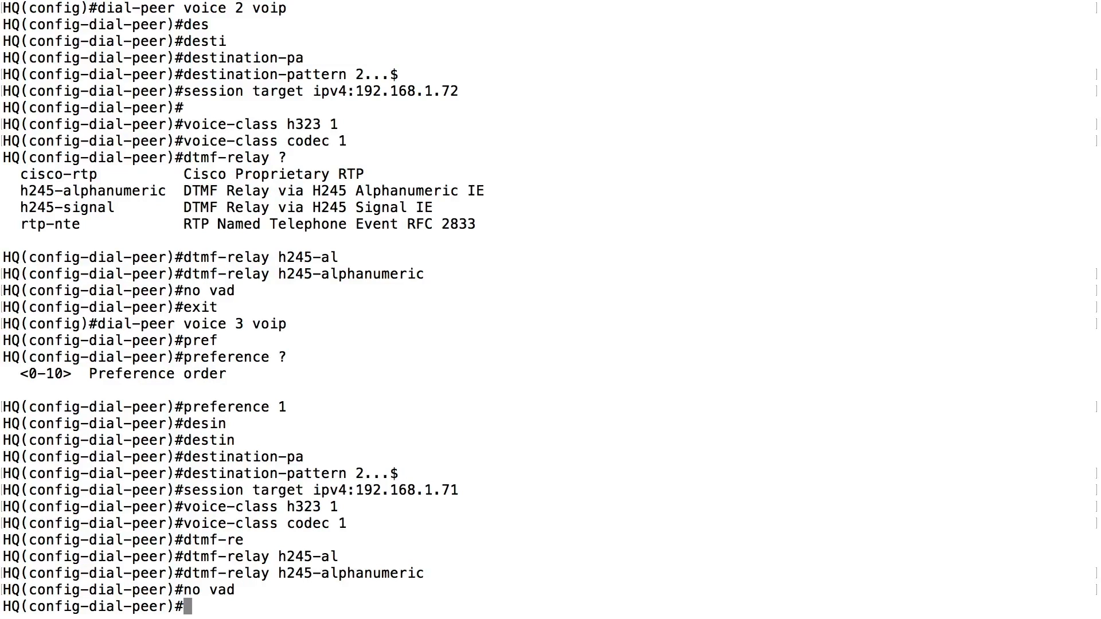
pyautogui.write('exit')
pyautogui.press('Return')
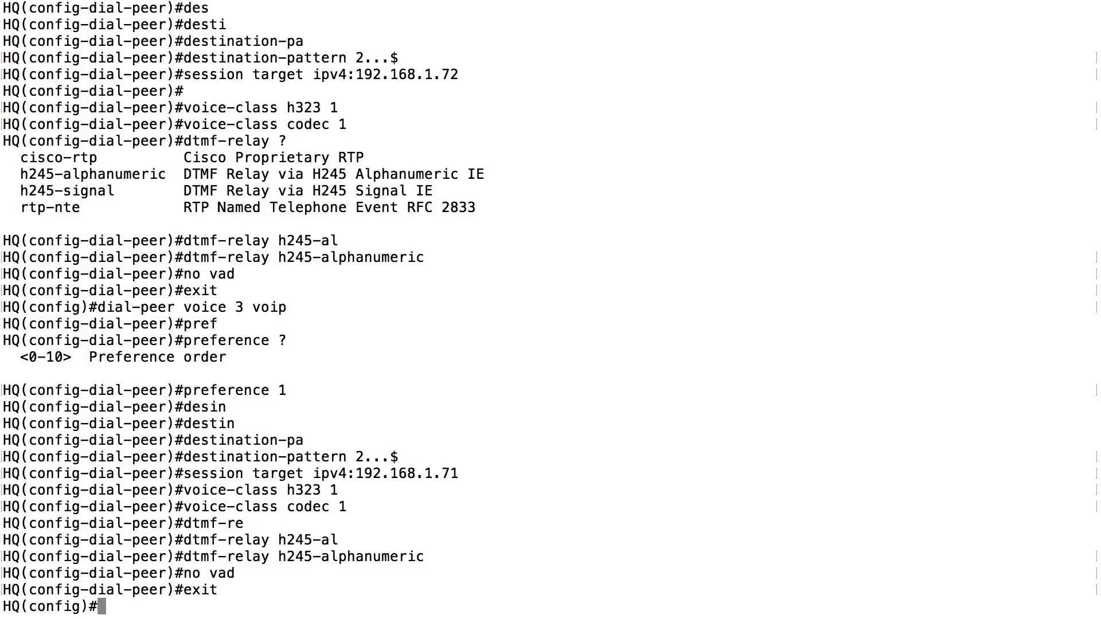
# - Create voice translation-rule 1 and enter its configuration mode
pyautogui.write('voice transl')
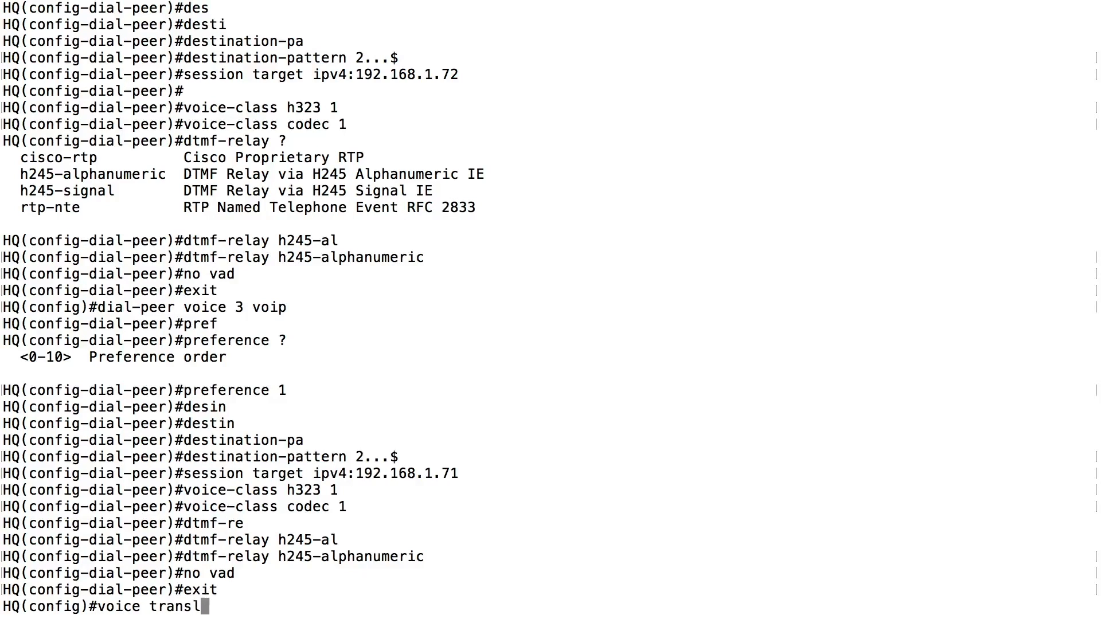
pyautogui.write('a')
pyautogui.press('Tab')
pyautogui.write('r')
pyautogui.press('Tab')
pyautogui.write('1')
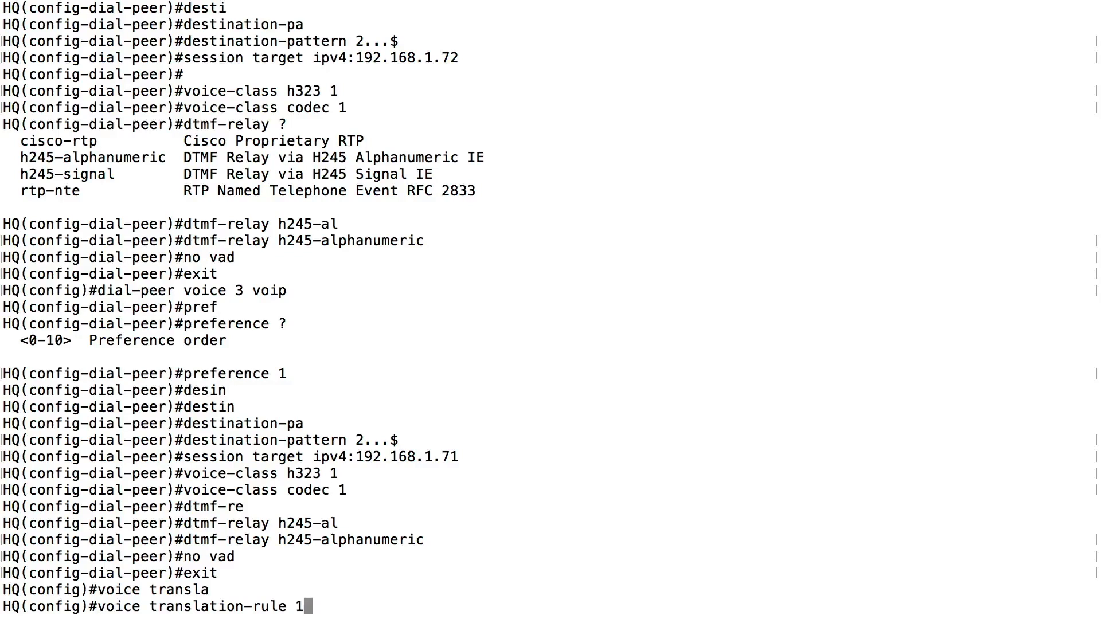
pyautogui.press('Return')
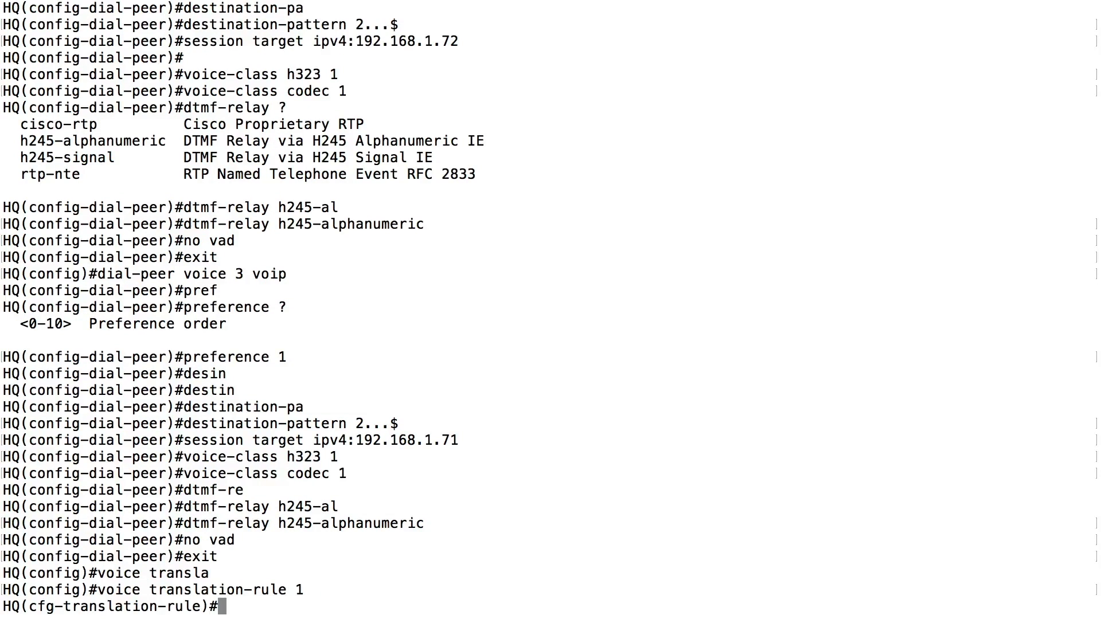
# - Define rule 1 as /.*\(2...$\)/ /\1/ in the translation rule and return to global configuration
pyautogui.write('rule 1 // //')
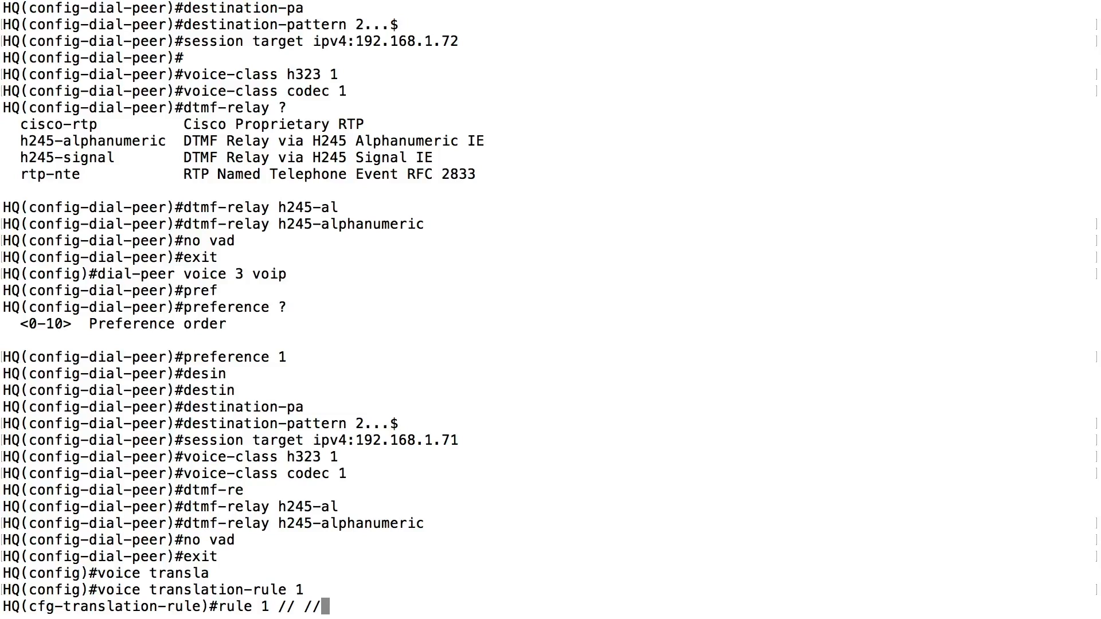
pyautogui.press('BackSpace')
pyautogui.press('BackSpace')
pyautogui.press('BackSpace')
pyautogui.press('BackSpace')
pyautogui.press('BackSpace')
pyautogui.write('/.*')
pyautogui.write('\\(')
pyautogui.write('2...$')
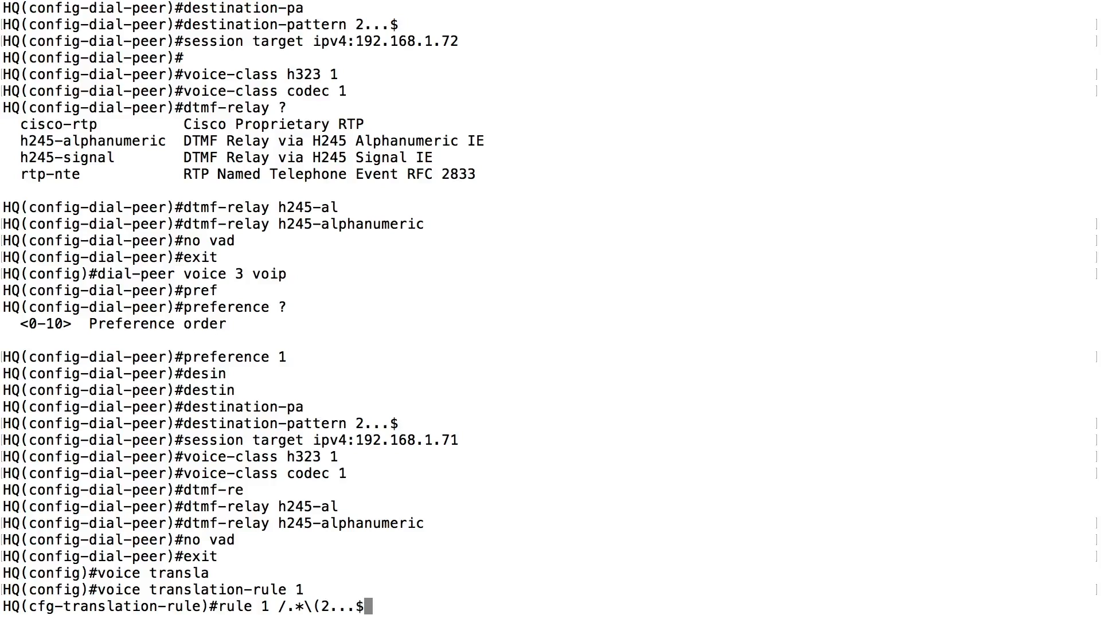
pyautogui.write('\\)/ /')
pyautogui.write('\\1/')
pyautogui.press('Return')
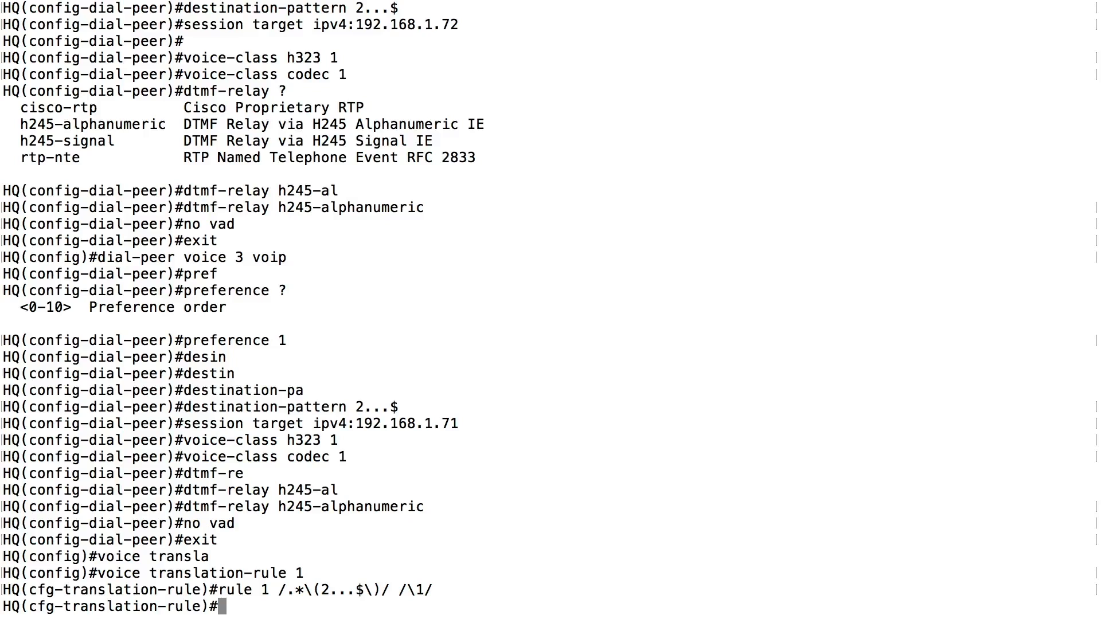
pyautogui.write('exit')
pyautogui.press('Return')
# - Create a voice translation profile named STRIP and enter its configuration mode
pyautogui.write('voice translation-p')
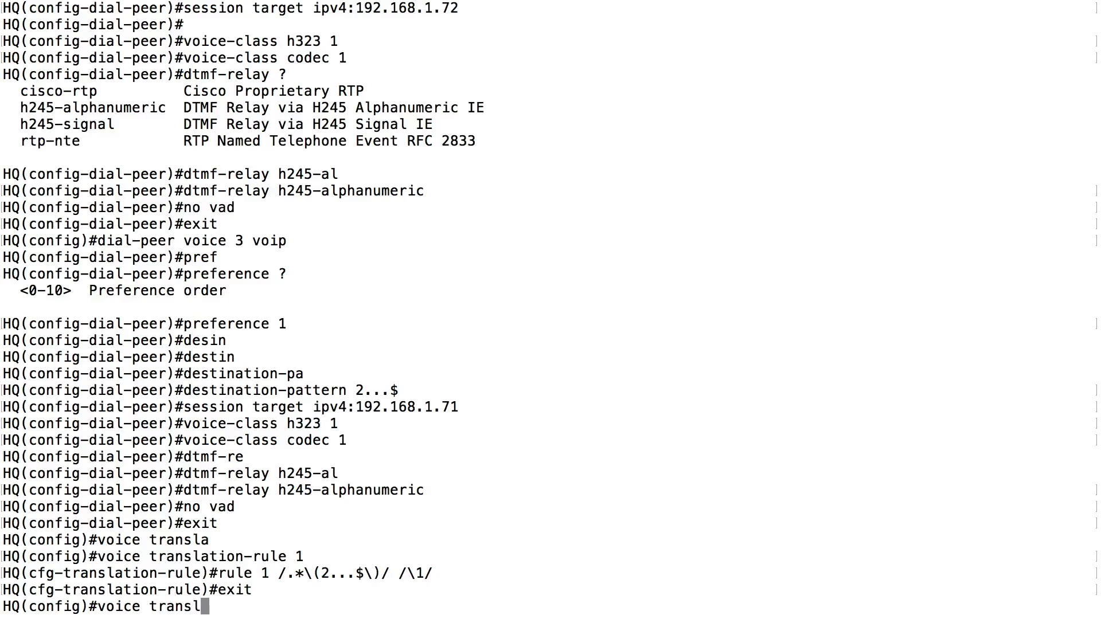
pyautogui.press('Tab')
pyautogui.write('p')
pyautogui.press('Tab')
pyautogui.write('STRIP')
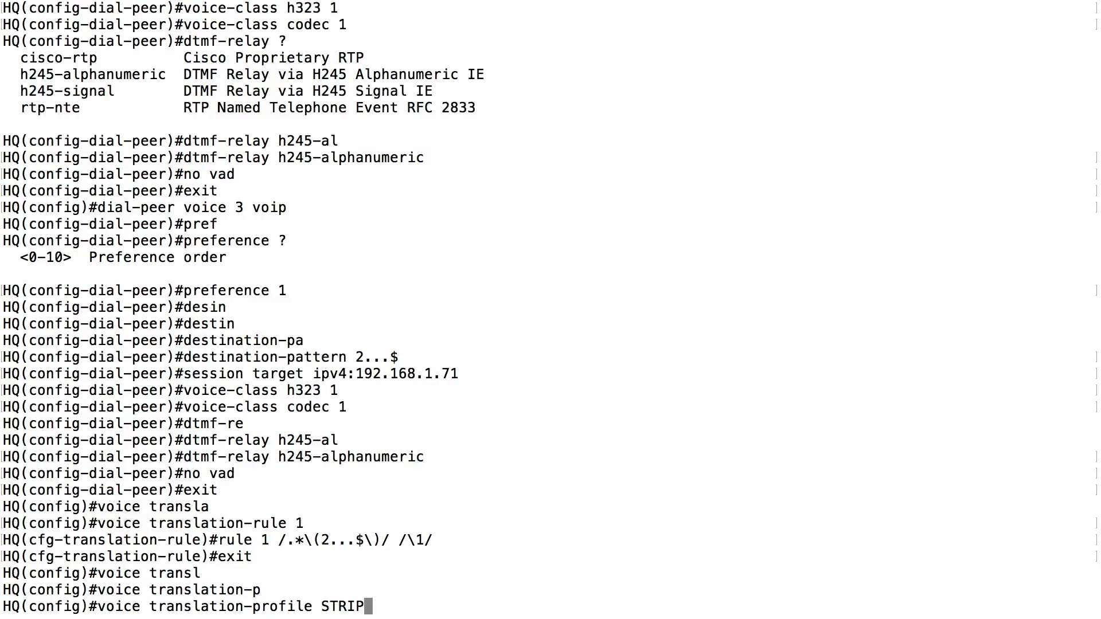
pyautogui.press('Return')
# - Apply translation rule 1 to called numbers in the STRIP translation profile and return to global configuration
pyautogui.write('translation-profile)#t')
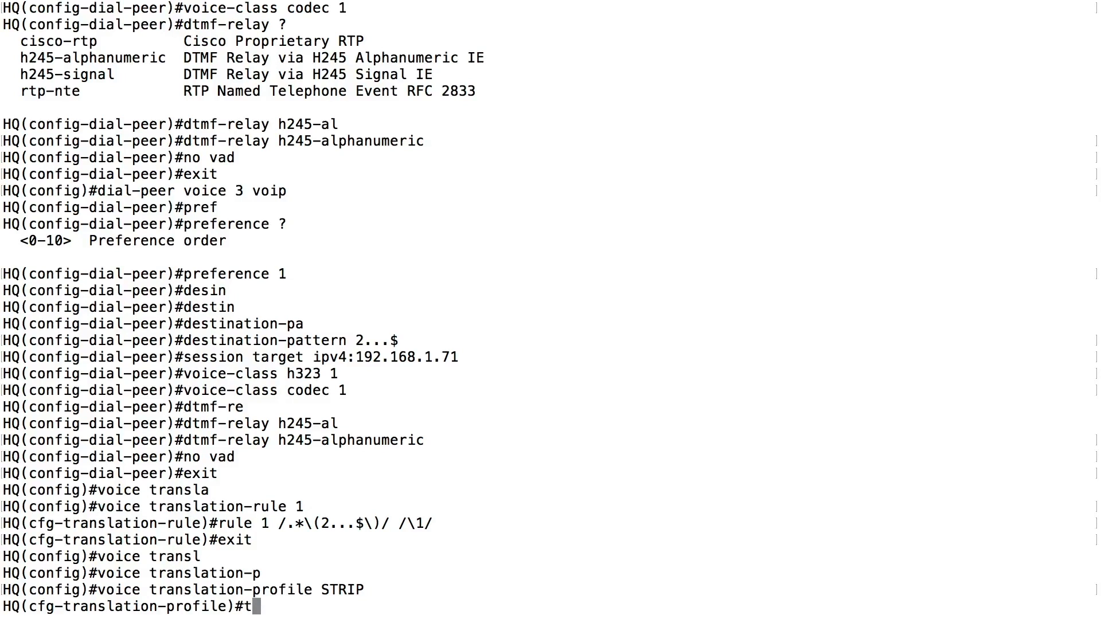
pyautogui.write('s')
pyautogui.press('Tab')
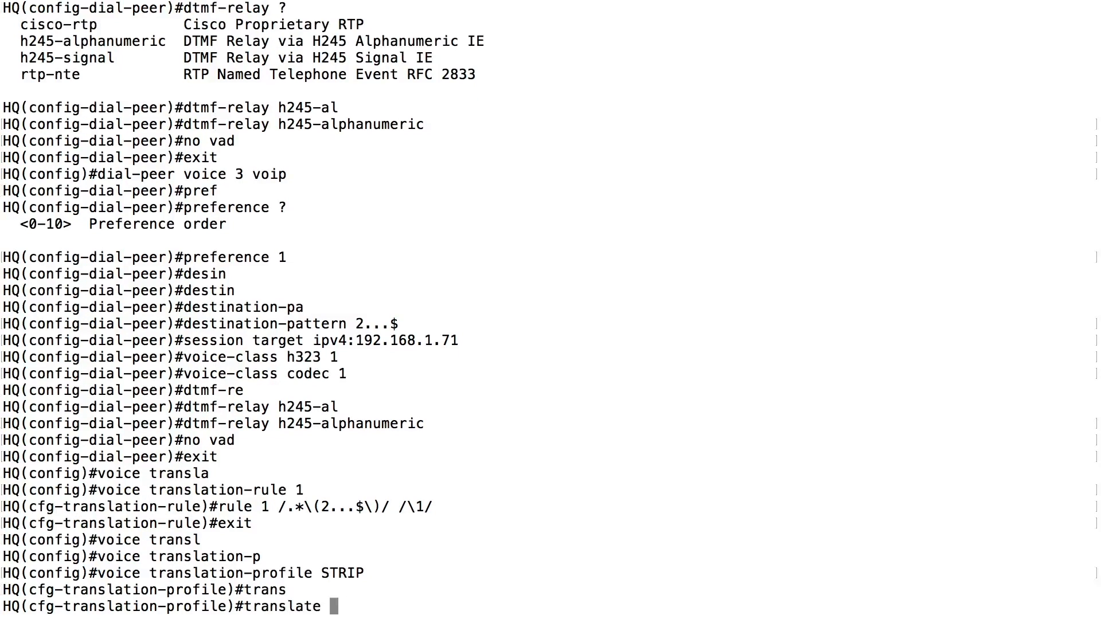
pyautogui.write('?')
pyautogui.doubleClick(53, 524)
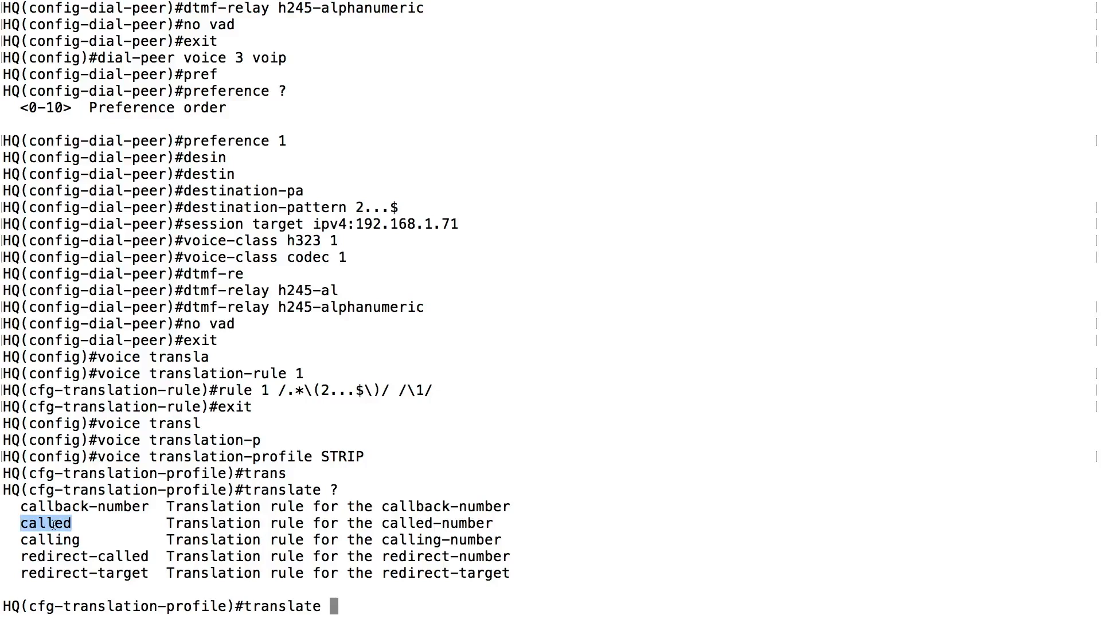
pyautogui.write('calle')
pyautogui.write('d ')
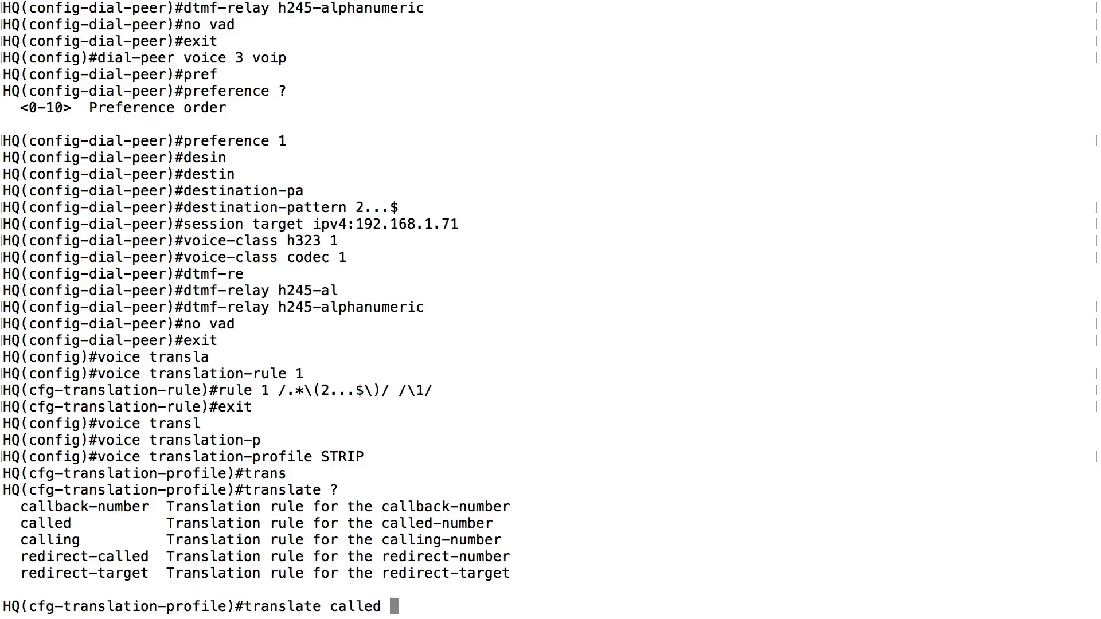
pyautogui.write('1')
pyautogui.press('Return')
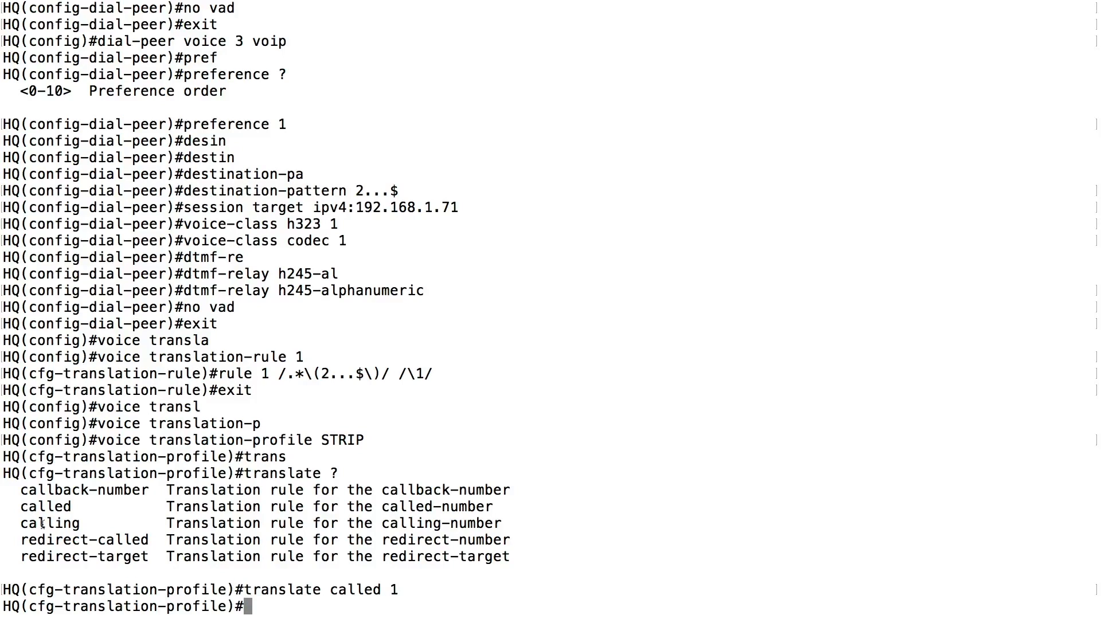
pyautogui.write('exit')
pyautogui.press('Return')
# - Assign STRIP as the incoming translation profile on voice port 0/0/0:23
pyautogui.write('vo')
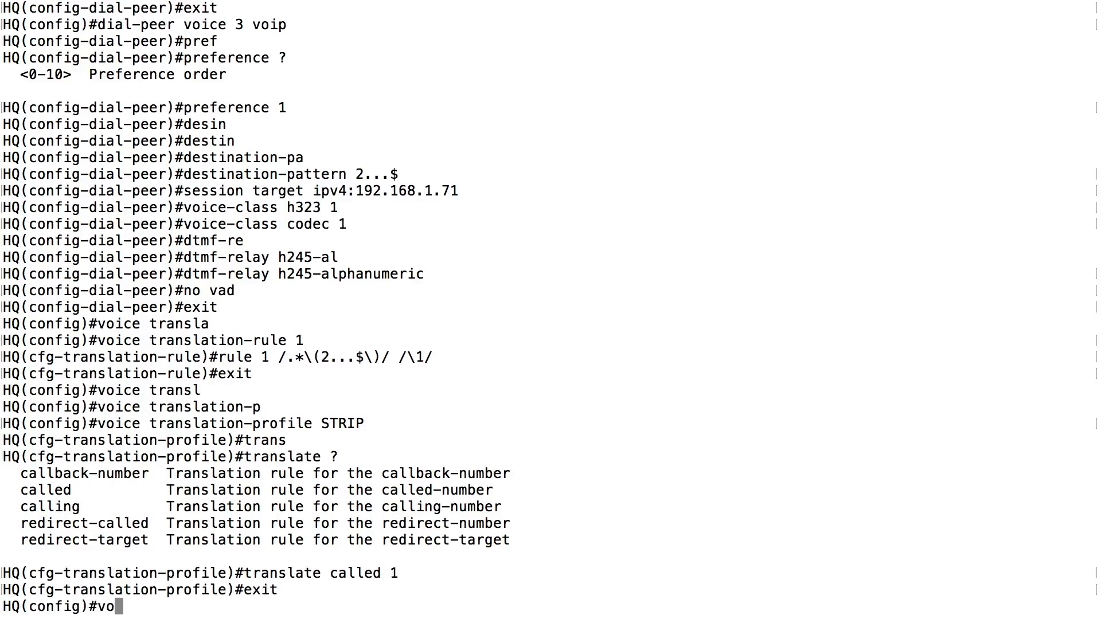
pyautogui.write('ice-port')
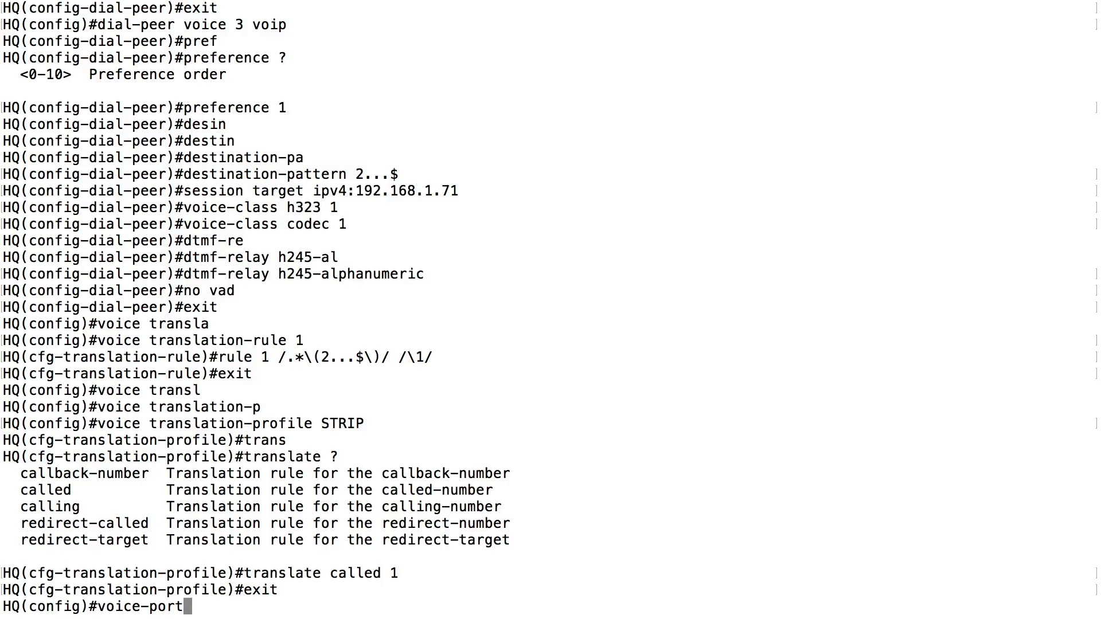
pyautogui.write('0/0/0:23')
pyautogui.press('Return')
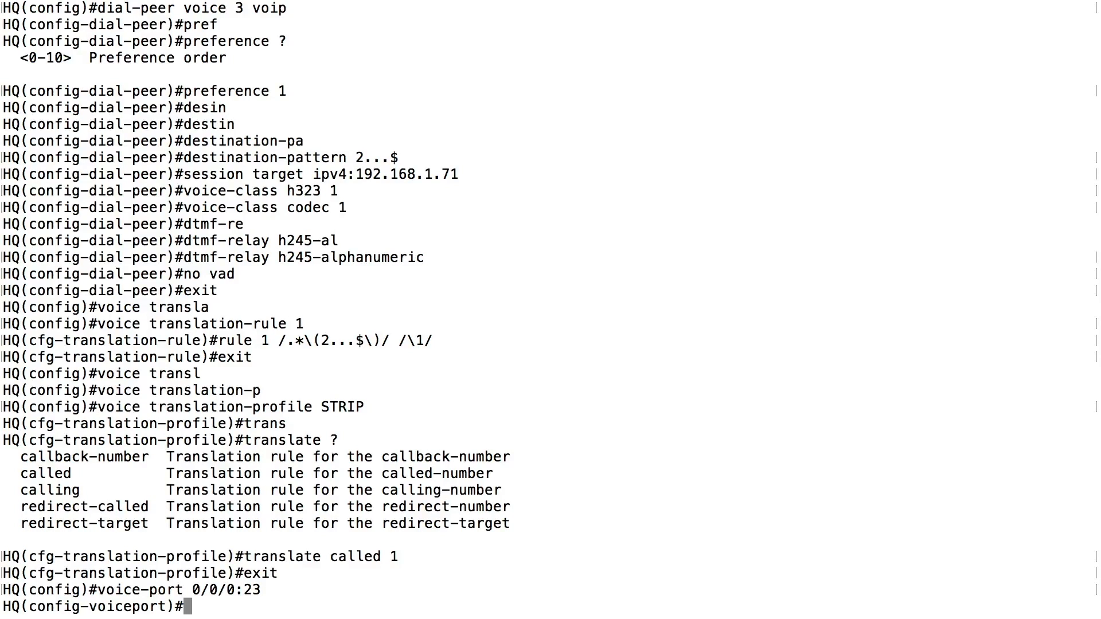
pyautogui.write('transla')
pyautogui.press('Tab')
pyautogui.write('-pr')
pyautogui.press('Tab')
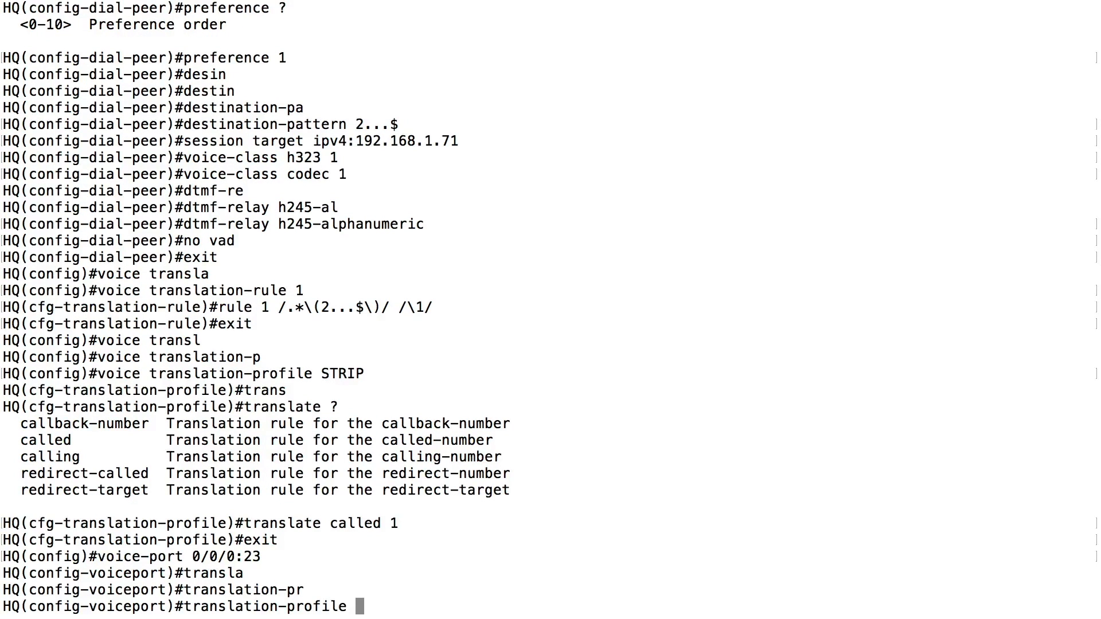
pyautogui.write('in')
pyautogui.press('Tab')
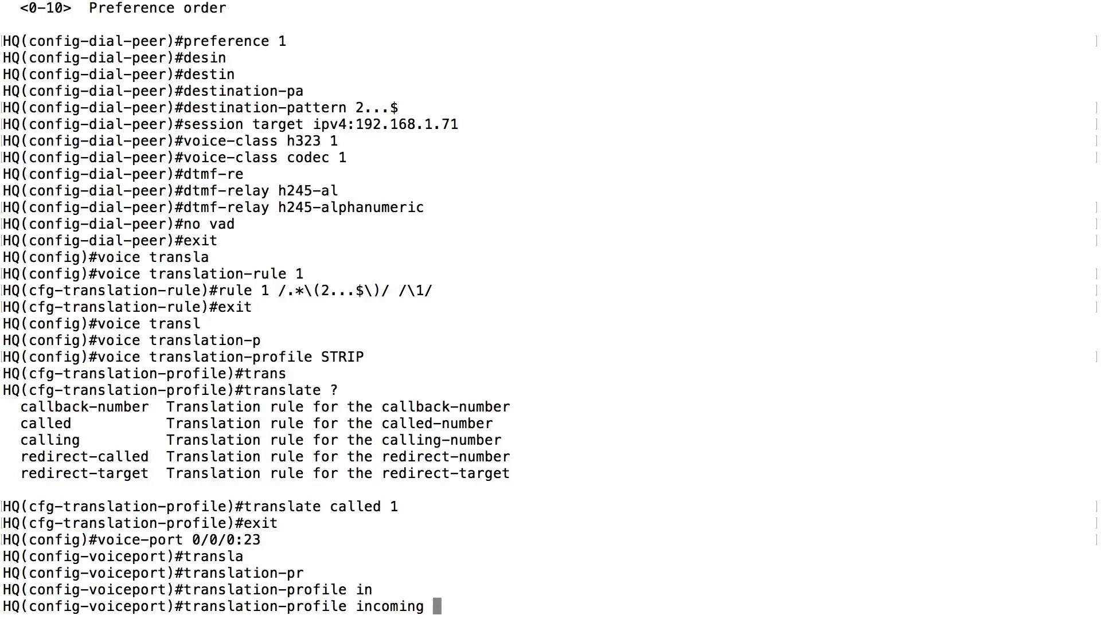
pyautogui.write('STRIP')
pyautogui.press('Return')
# - Leave configuration mode and save the running configuration to the startup configuration
pyautogui.write('end')
pyautogui.press('Return')
pyautogui.write('copy run star')
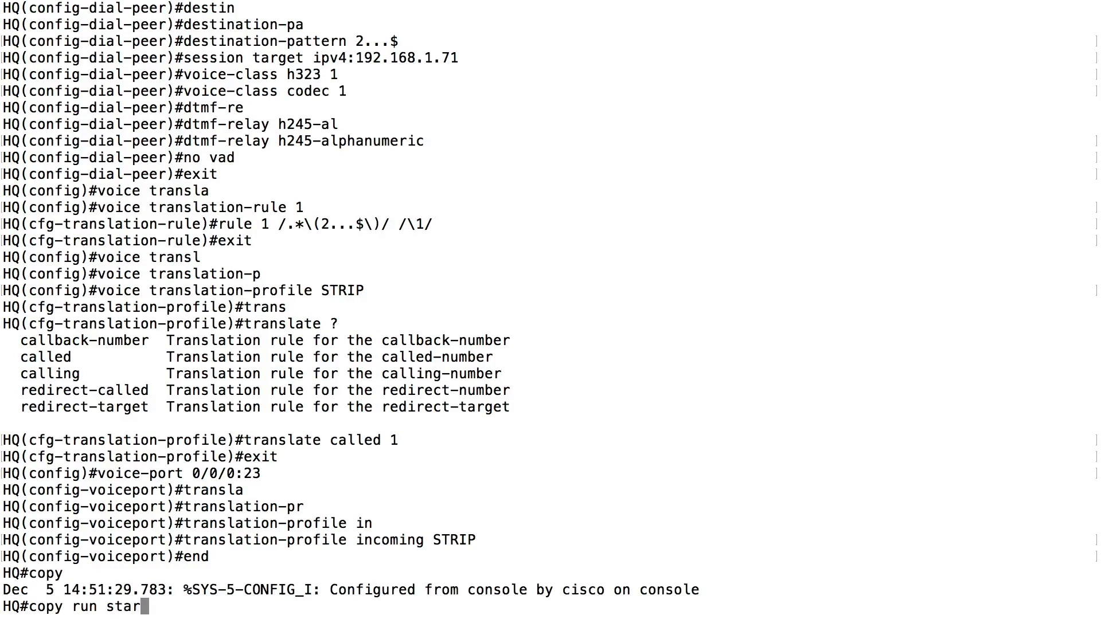
pyautogui.press('Return')
pyautogui.press('Return')
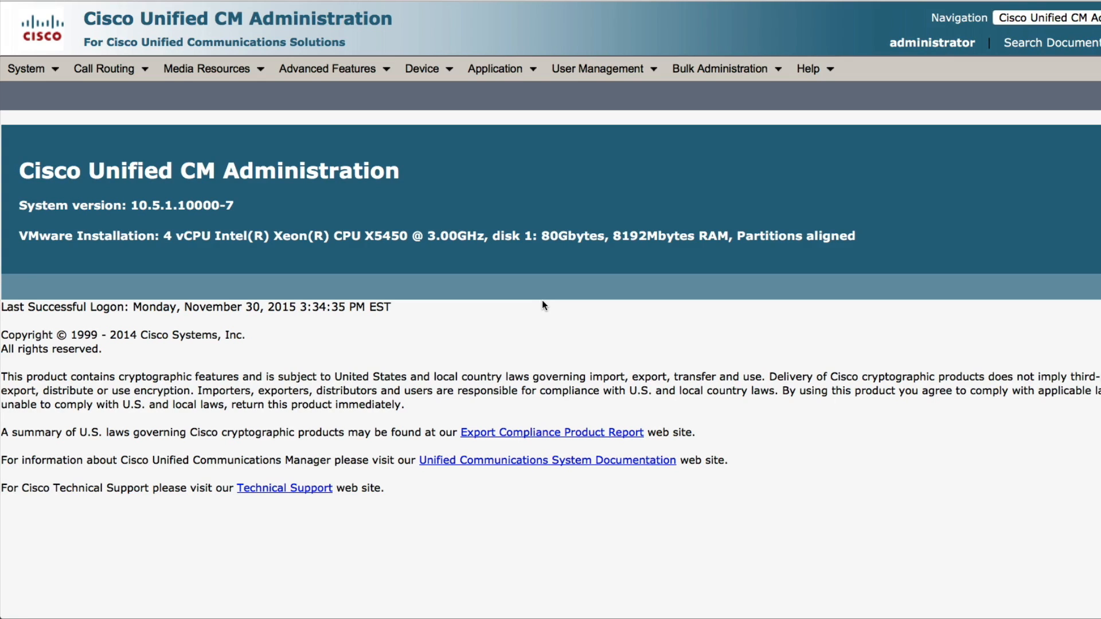
# - Switch to Cisco Unified CM Administration, list the gateways and start adding a new one
pyautogui.click(422, 69)
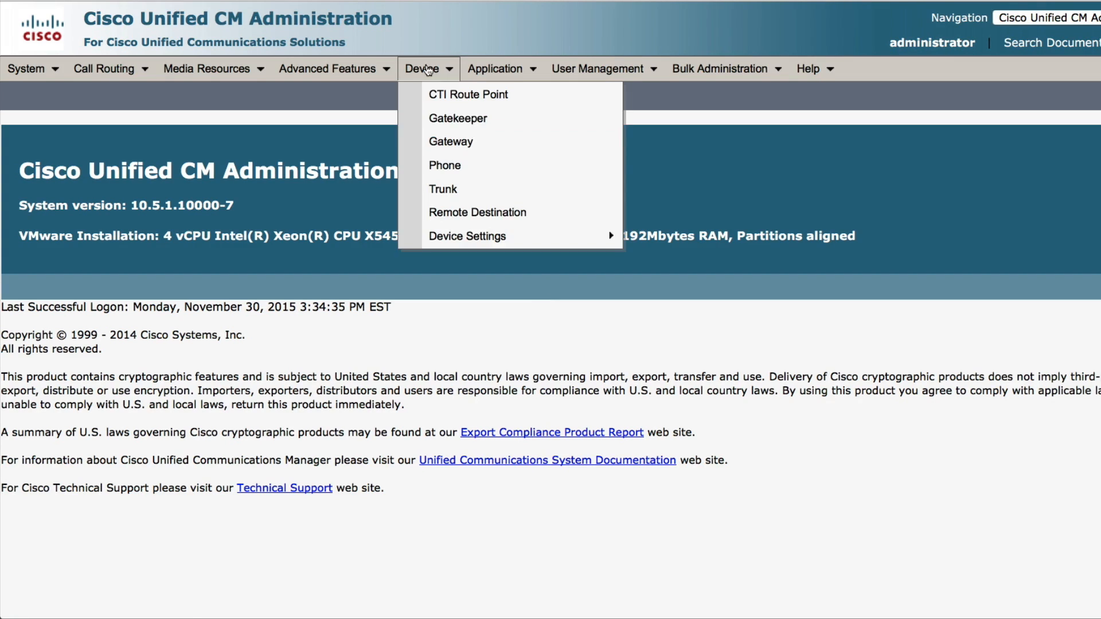
pyautogui.click(436, 142)
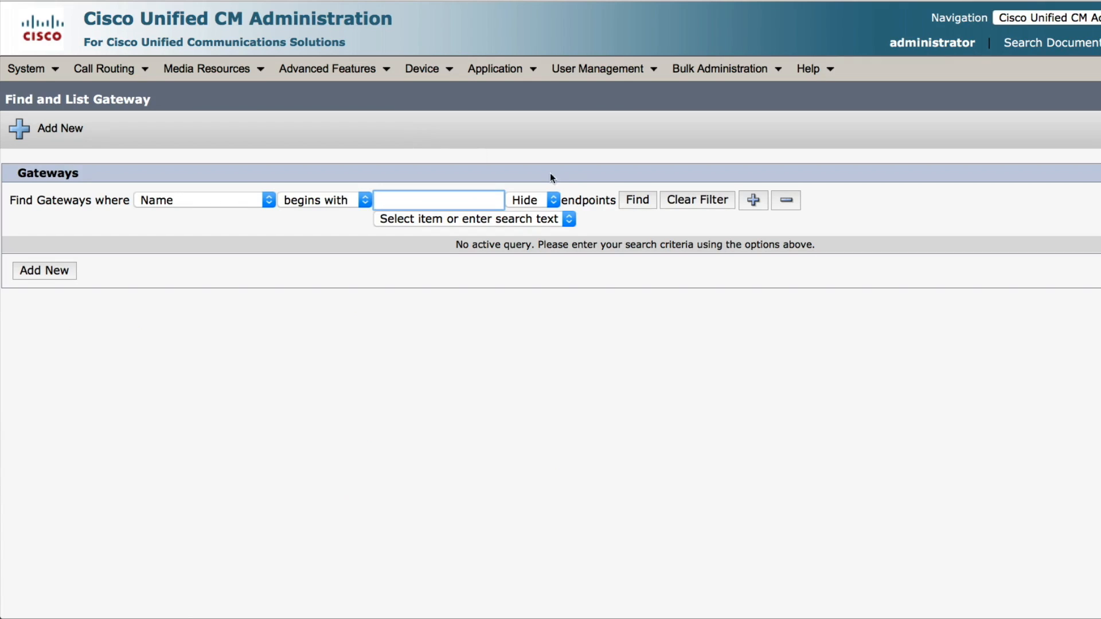
pyautogui.click(638, 200)
pyautogui.click(56, 339)
# - Choose H.323 Gateway as the gateway type and continue to its configuration page
pyautogui.click(178, 202)
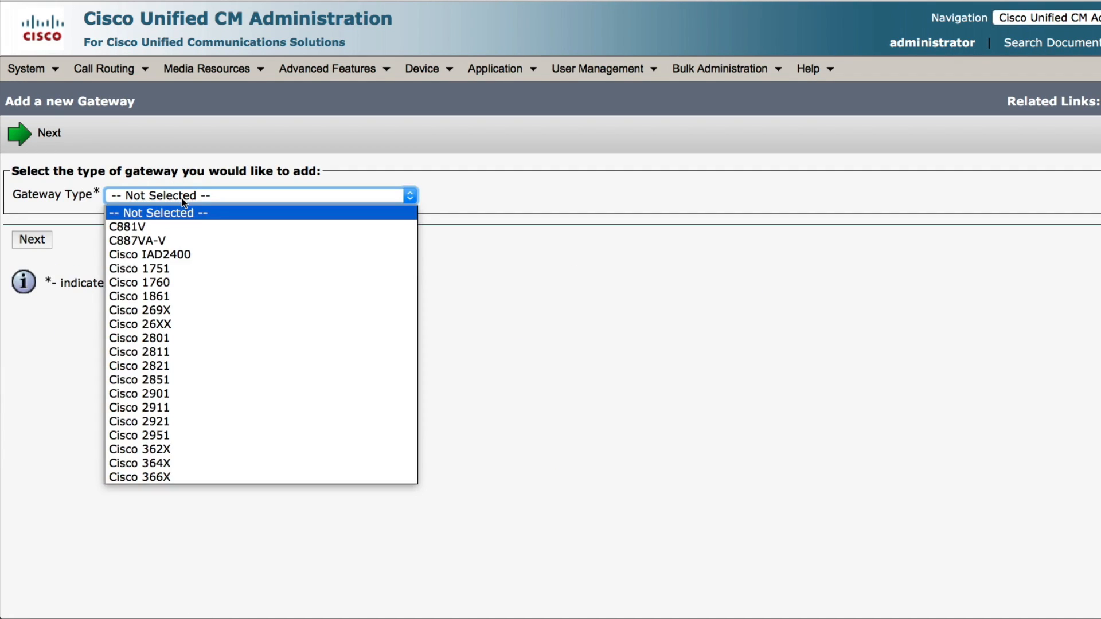
pyautogui.scroll(-4, 207, 274)
pyautogui.scroll(-5, 209, 279)
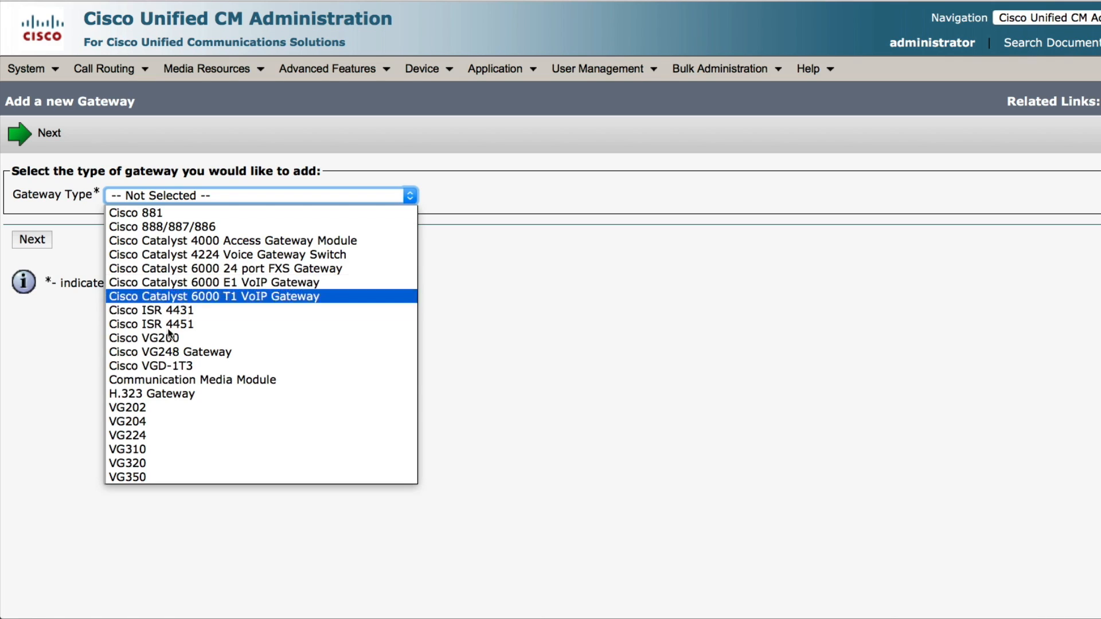
pyautogui.click(185, 393)
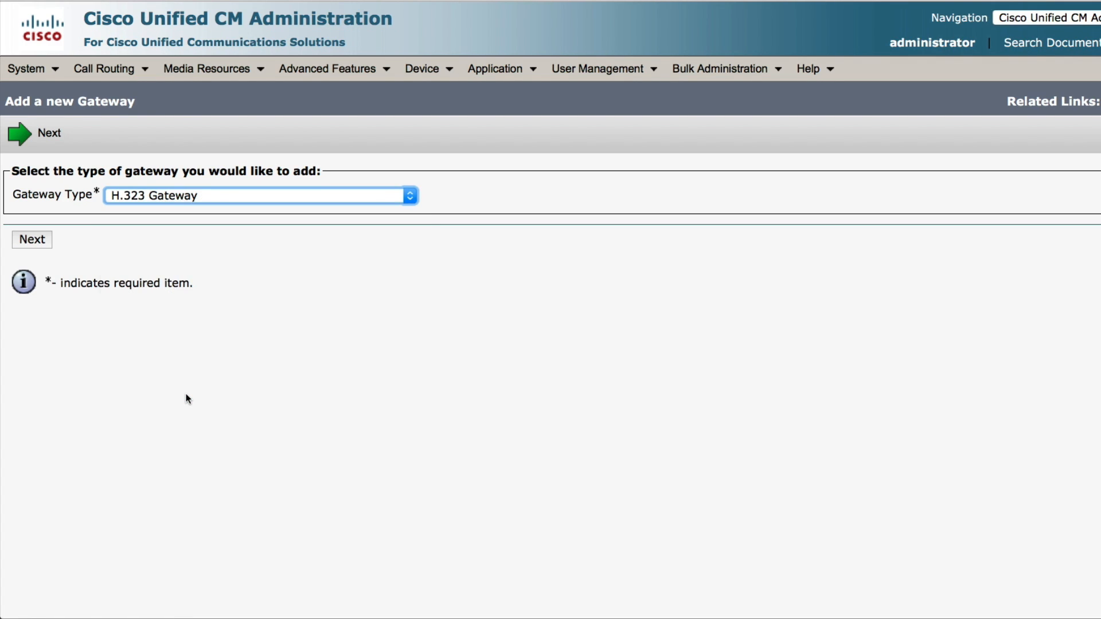
pyautogui.click(34, 240)
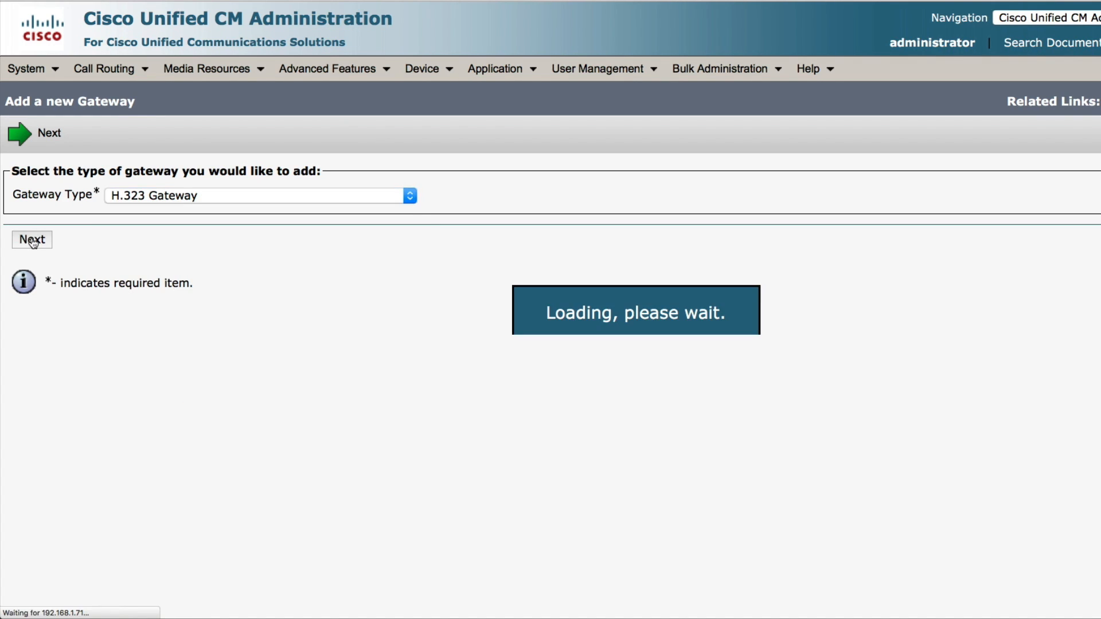
# - Set the gateway's device name to 10.10.120.1 and its device pool to HQ
pyautogui.moveTo(93, 319); pyautogui.dragTo(10, 319)
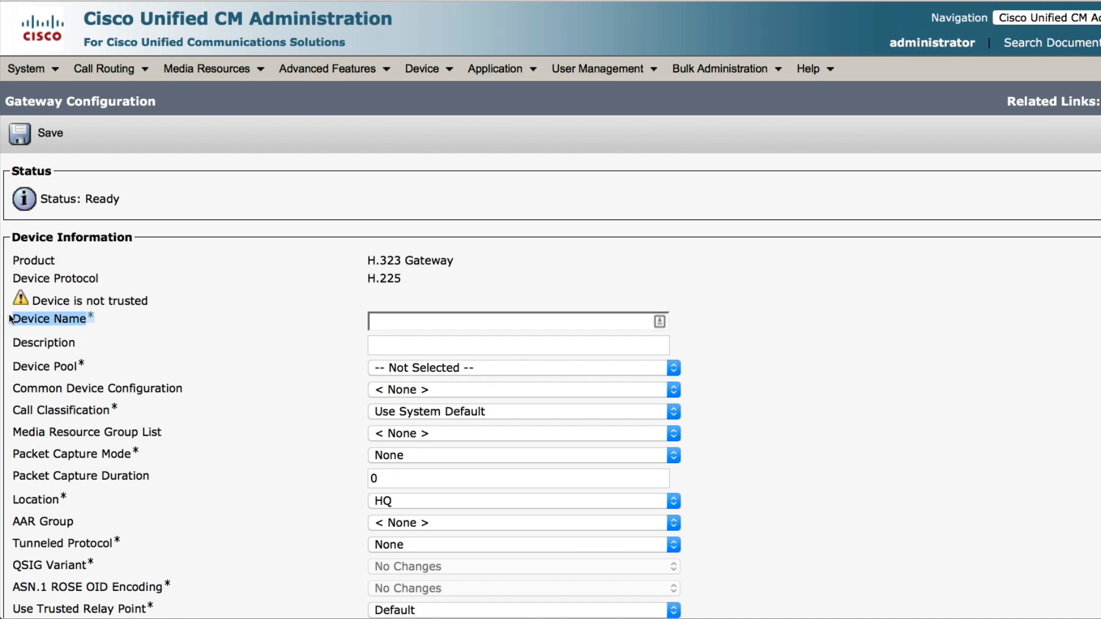
pyautogui.click(408, 320)
pyautogui.write('10.10.120.1')
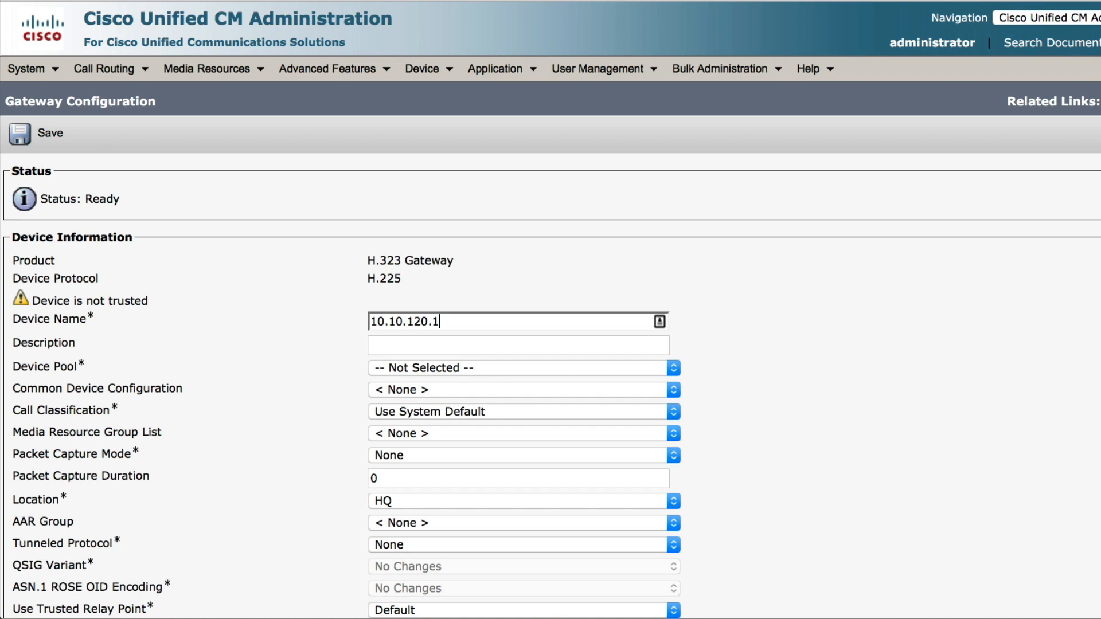
pyautogui.click(430, 367)
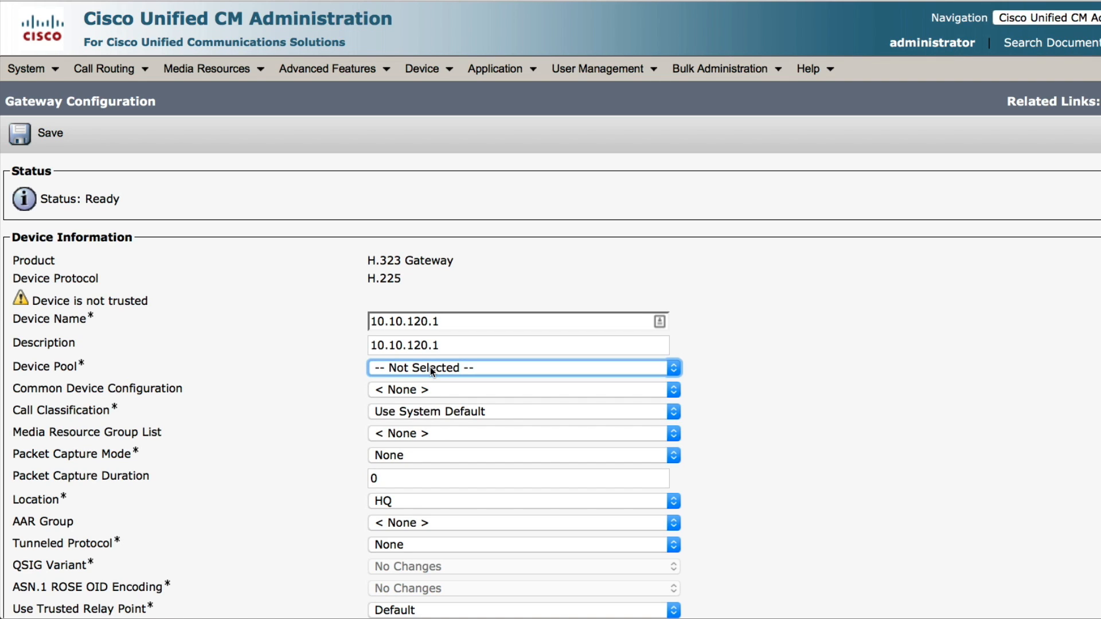
pyautogui.click(430, 367)
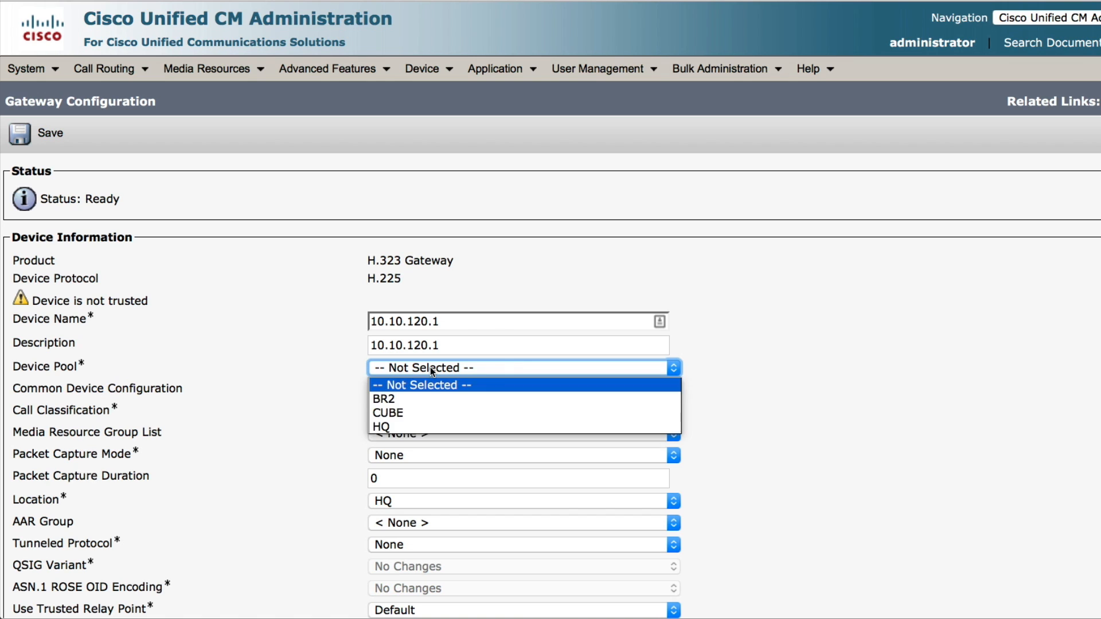
pyautogui.click(425, 422)
# - For inbound calls on the gateway, set the significant digits to 4 and the calling search space to HQ
pyautogui.scroll(-3, 346, 372)
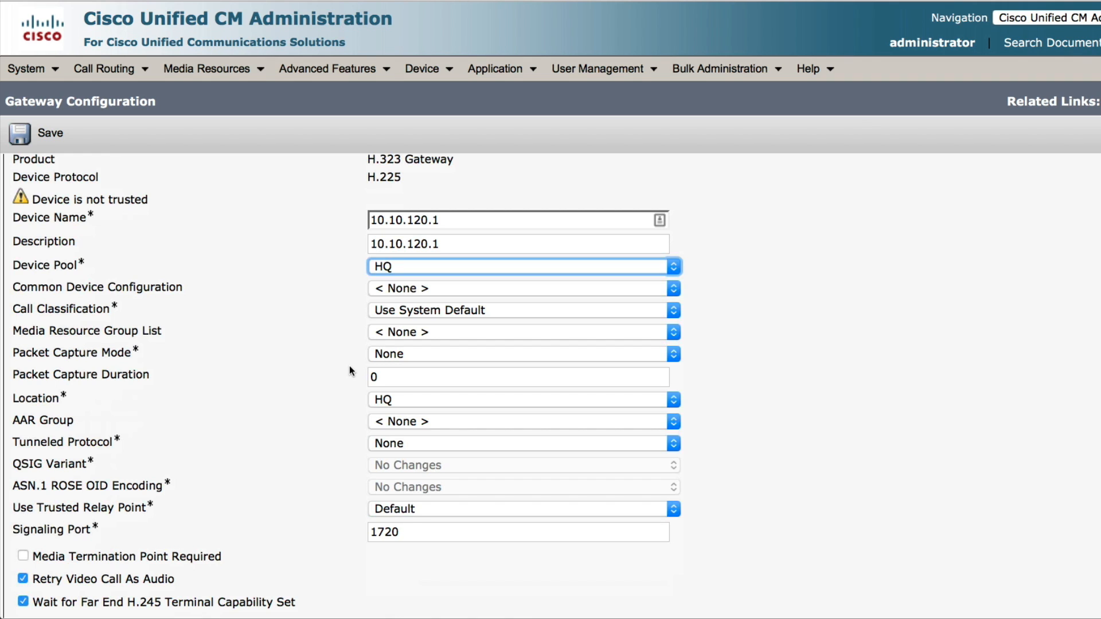
pyautogui.scroll(-12, 350, 370)
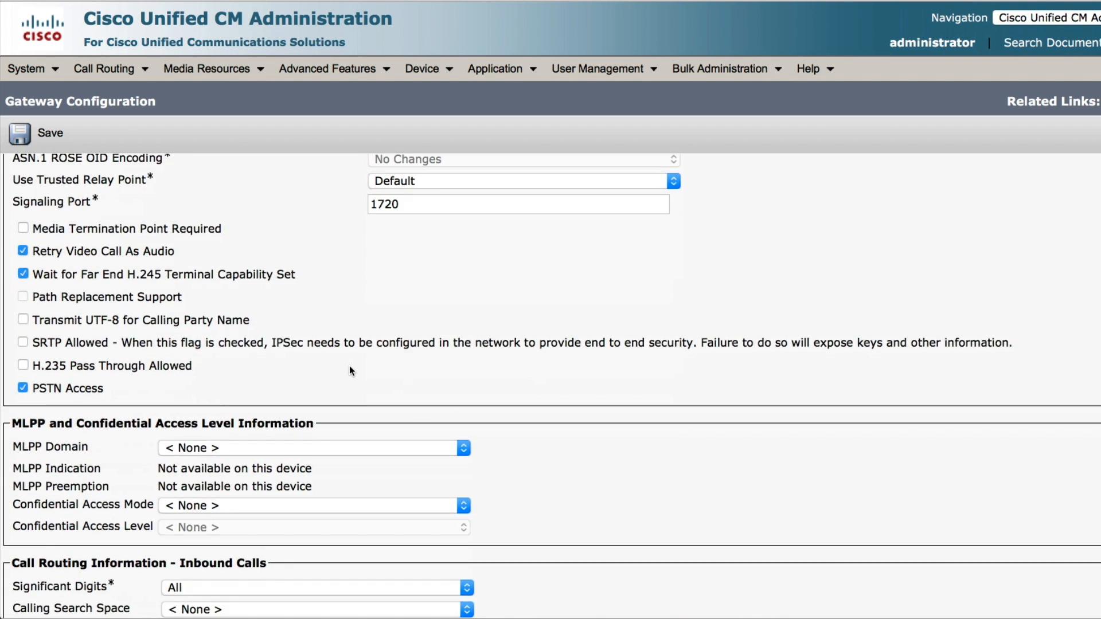
pyautogui.scroll(-1, 350, 370)
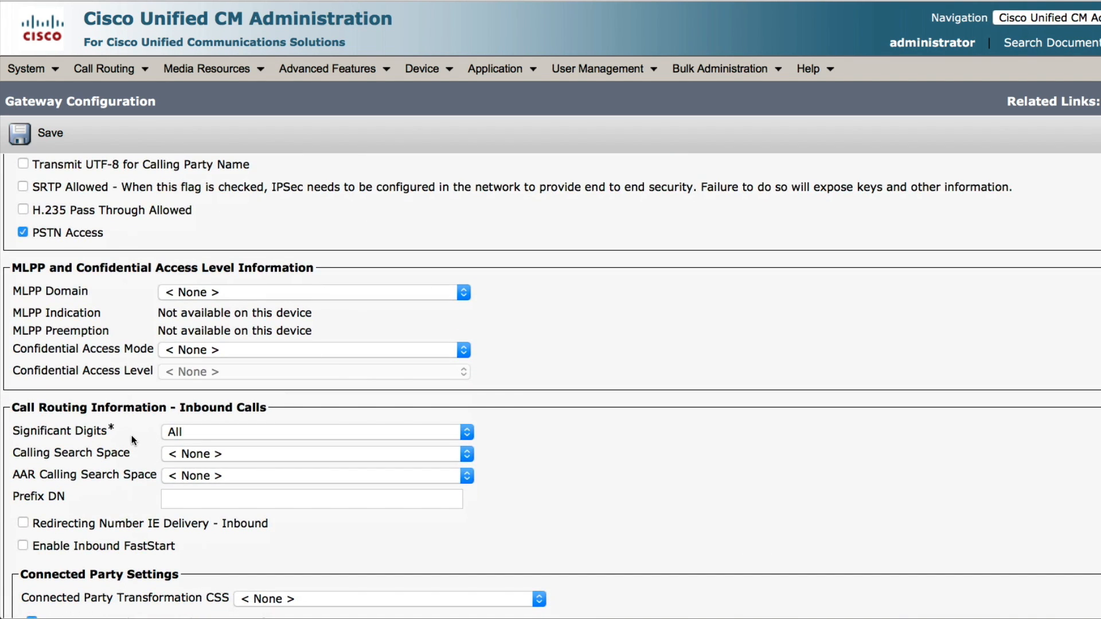
pyautogui.moveTo(115, 430); pyautogui.dragTo(9, 440)
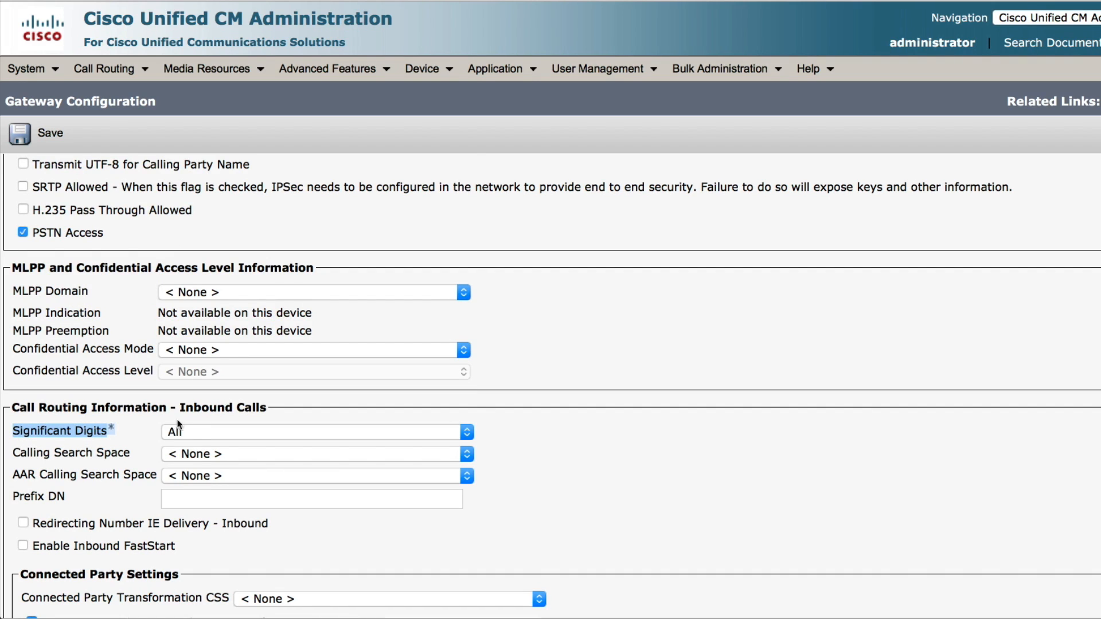
pyautogui.click(201, 431)
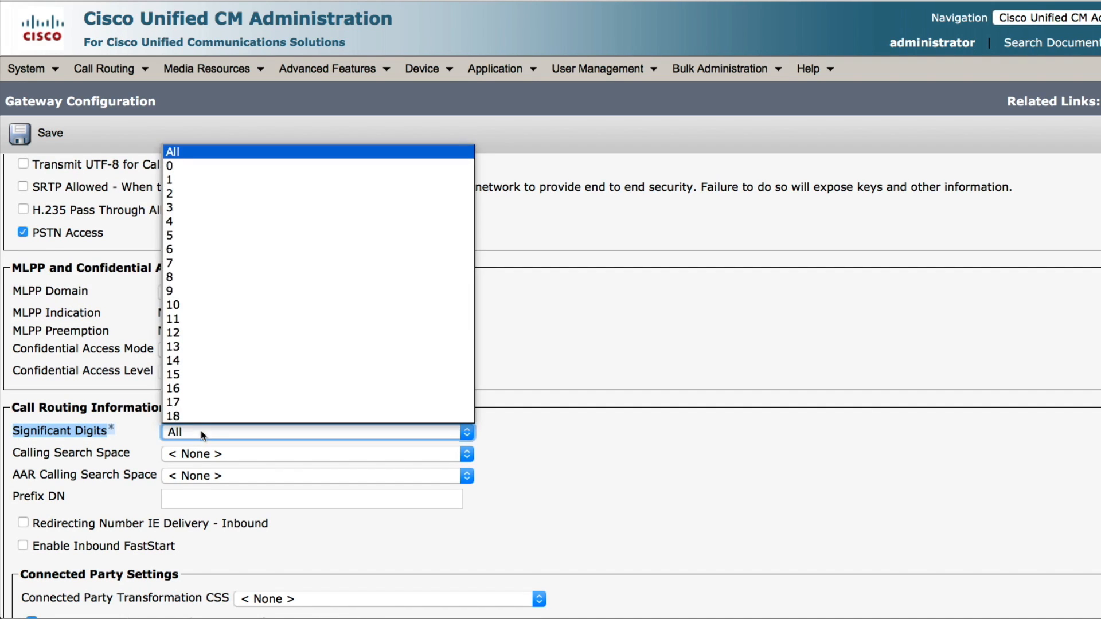
pyautogui.click(217, 221)
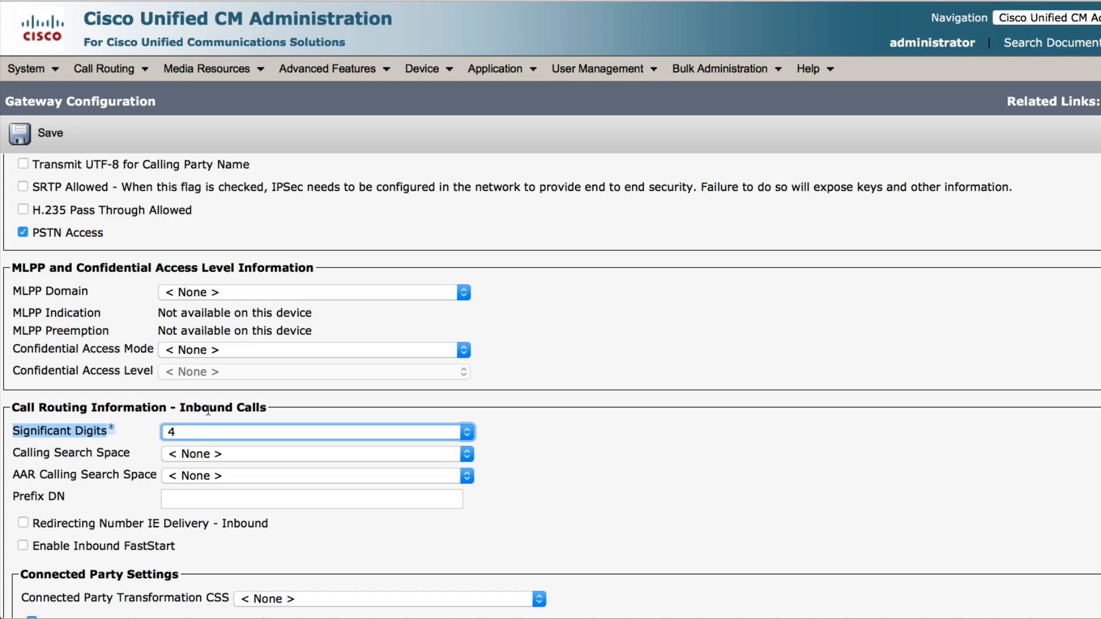
pyautogui.moveTo(140, 456); pyautogui.dragTo(15, 458)
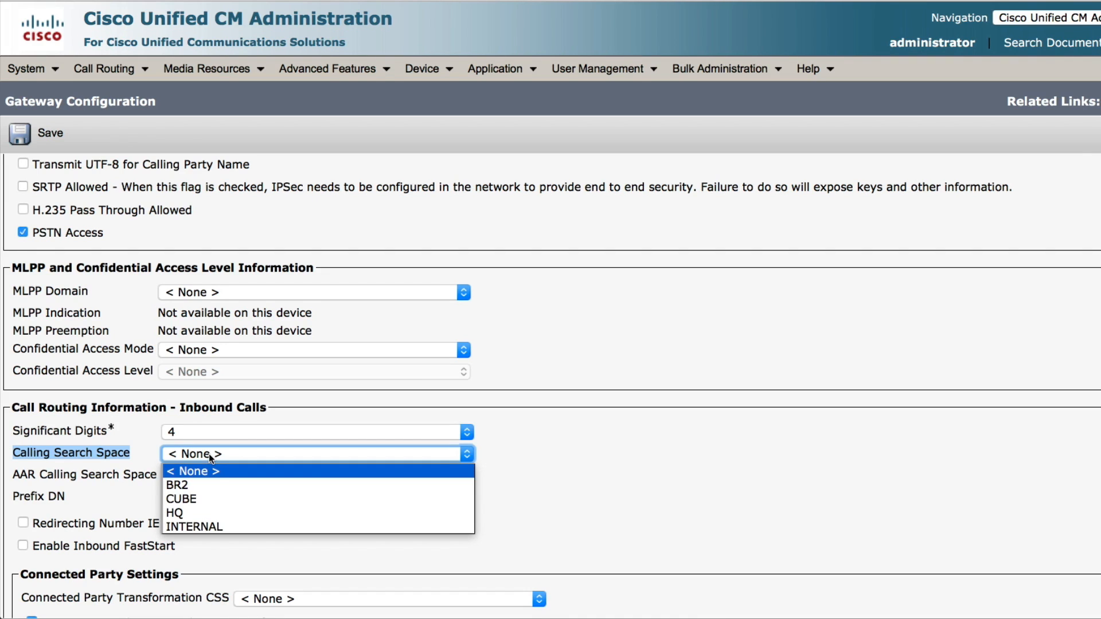
pyautogui.click(200, 512)
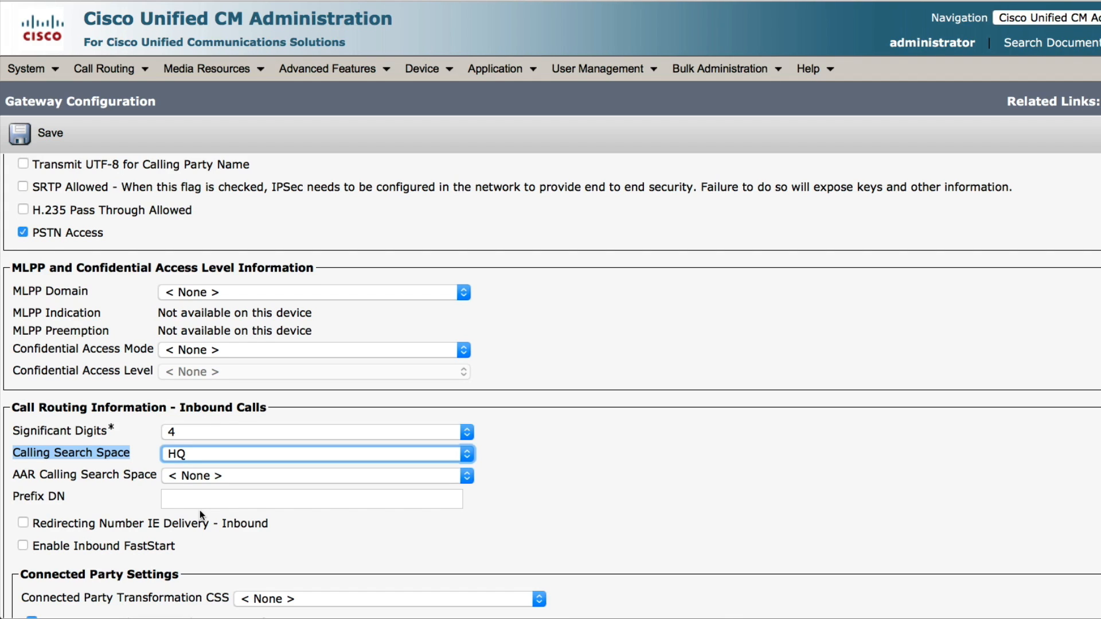
# - Enable Redirecting Number IE Delivery for inbound and outbound calls, plus Display IE Delivery for outbound calls
pyautogui.scroll(-2, 200, 511)
pyautogui.moveTo(33, 486); pyautogui.dragTo(167, 492)
pyautogui.moveTo(260, 488); pyautogui.dragTo(270, 488)
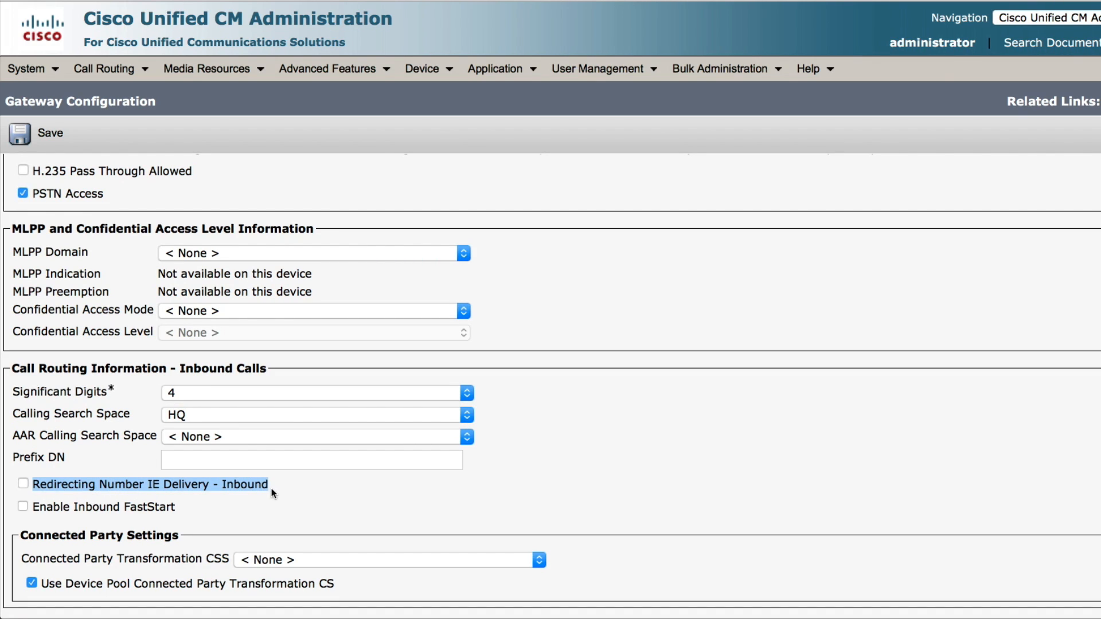
pyautogui.scroll(-10, 63, 476)
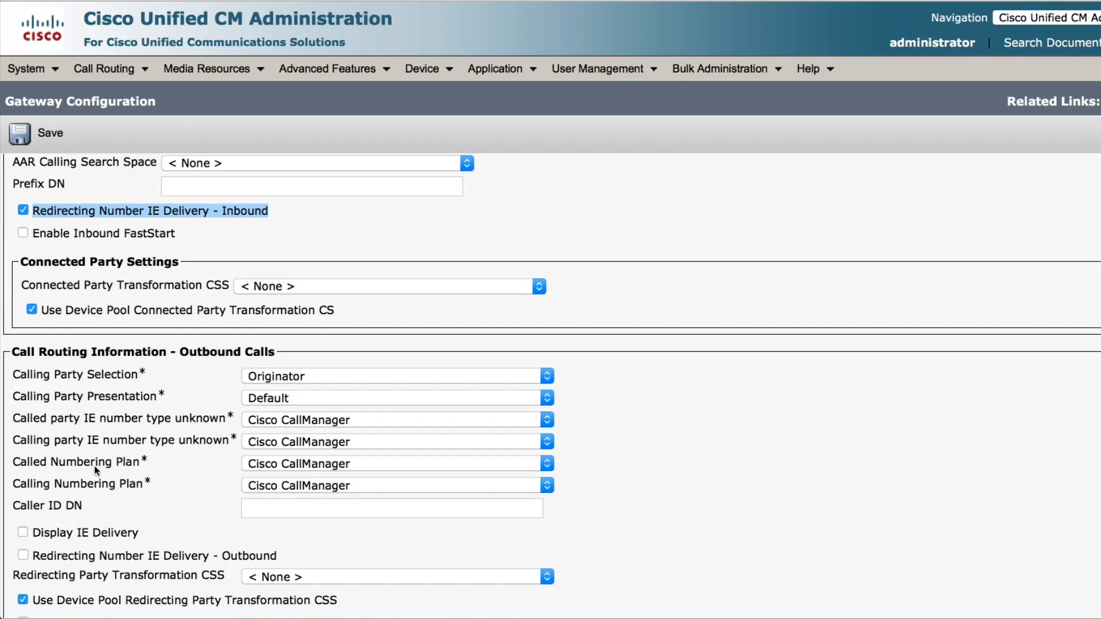
pyautogui.click(26, 533)
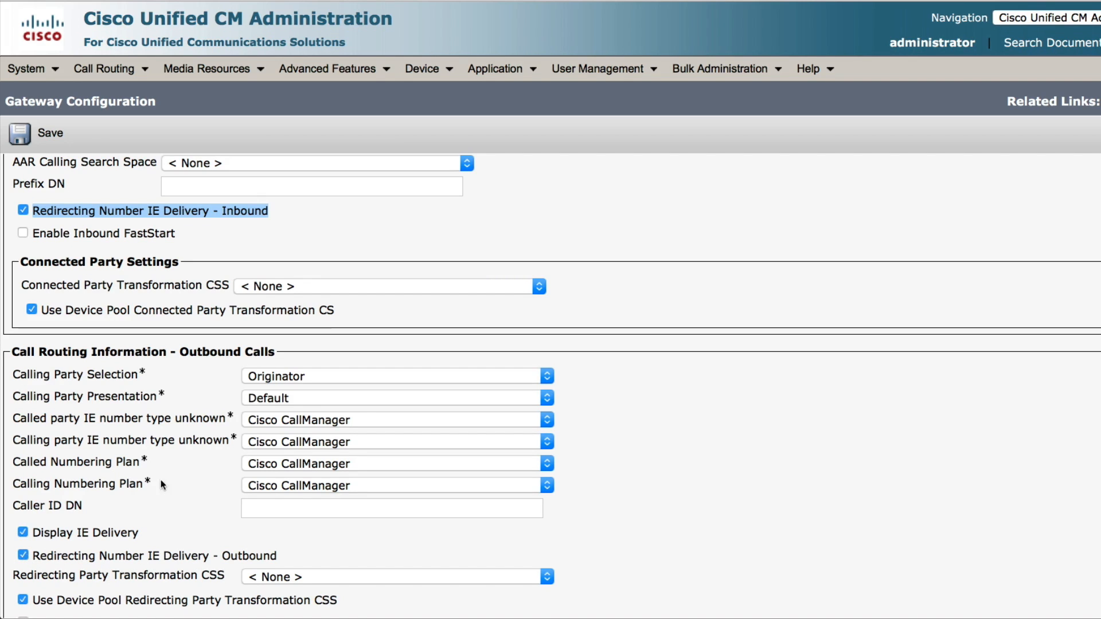
# - Review the Enable Inbound FastStart option in the gateway's inbound call routing settings
pyautogui.scroll(5, 144, 498)
pyautogui.moveTo(187, 490); pyautogui.dragTo(39, 491)
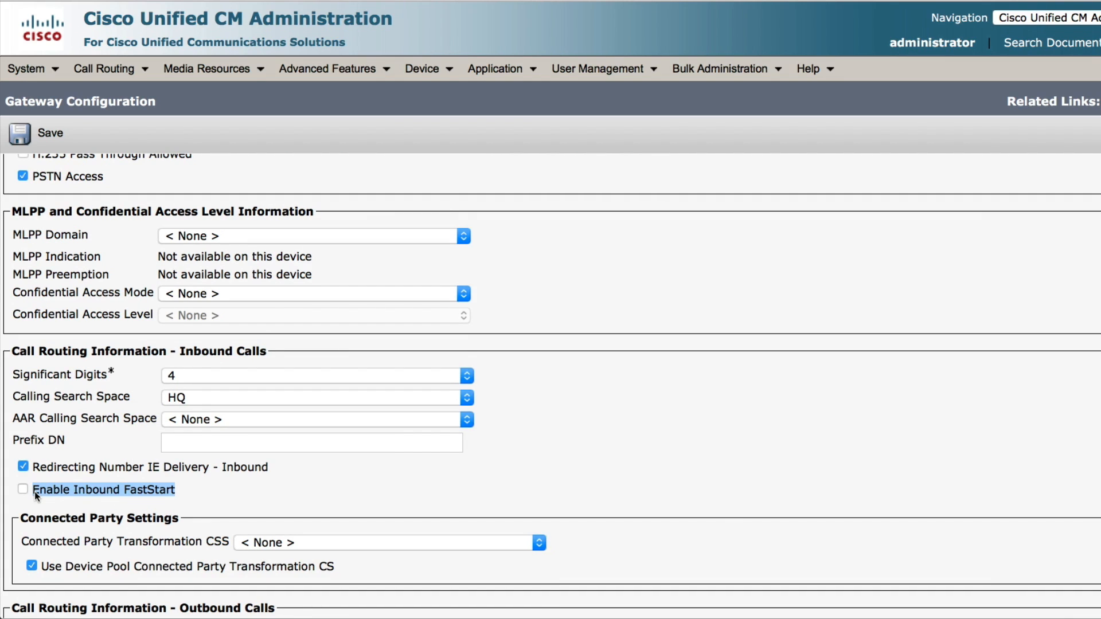
pyautogui.scroll(-4, 225, 464)
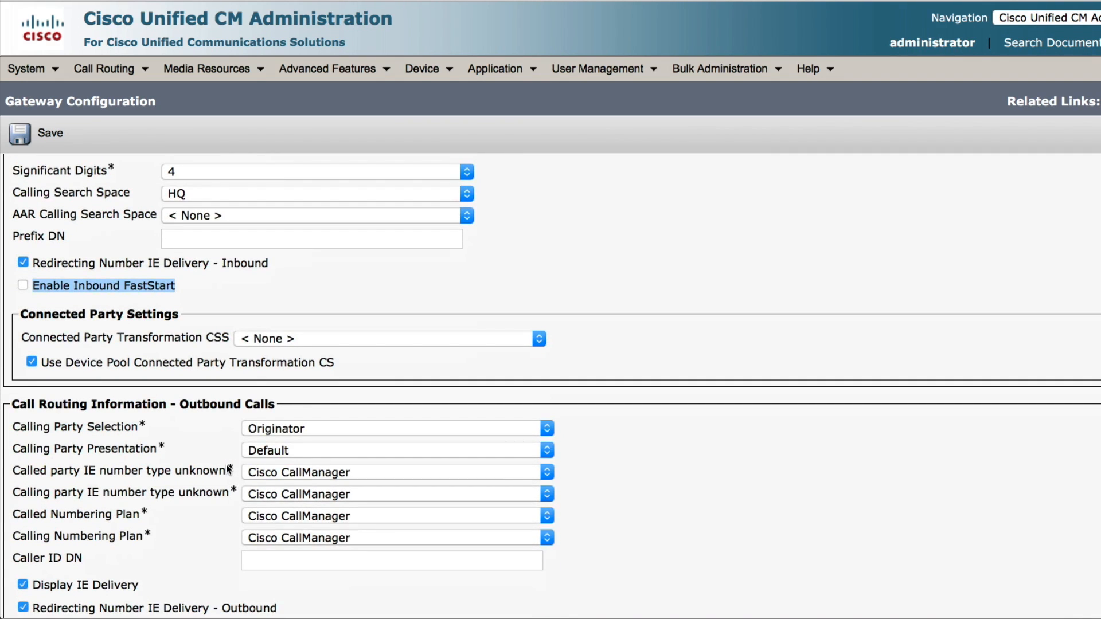
# - Review the Enable Outbound FastStart option in the gateway's outbound call routing settings against its inbound counterpart
pyautogui.scroll(-5, 226, 464)
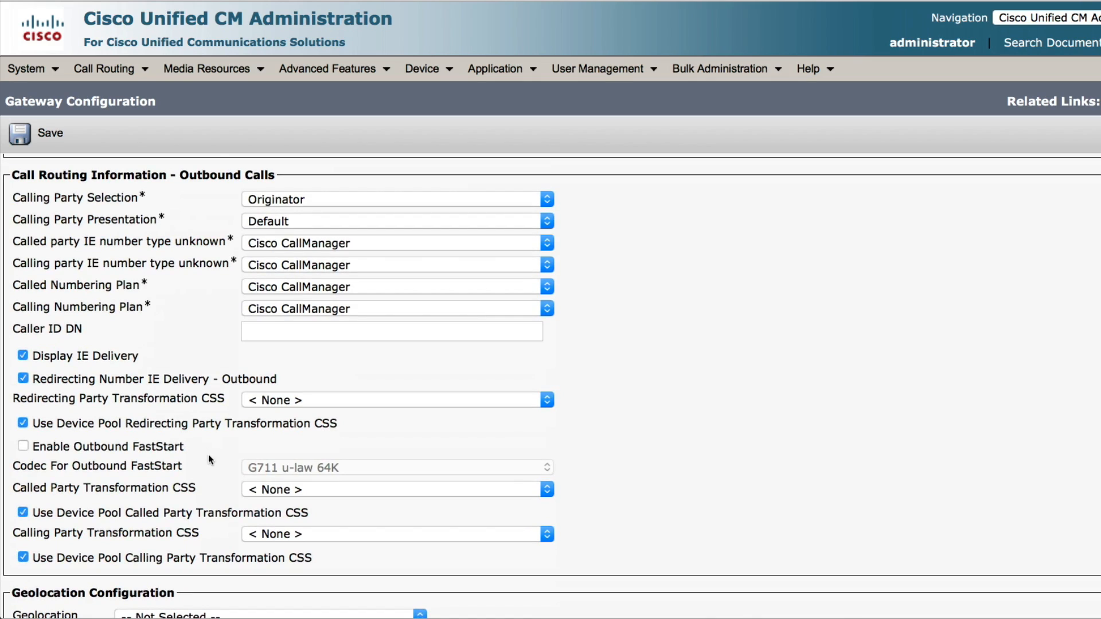
pyautogui.moveTo(184, 447); pyautogui.dragTo(34, 449)
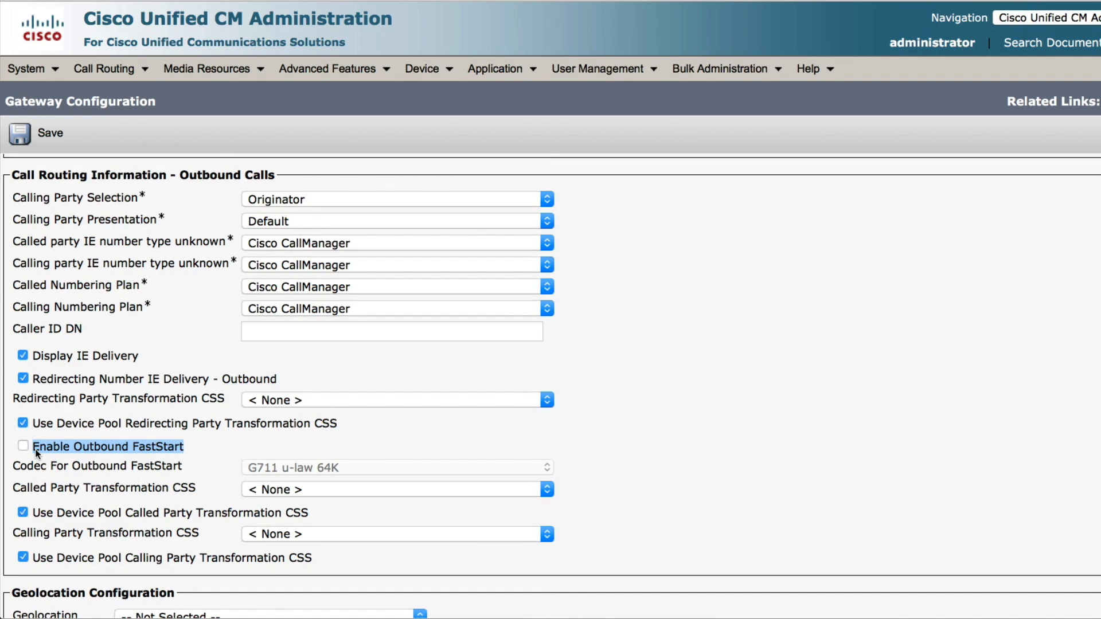
pyautogui.scroll(5, 182, 414)
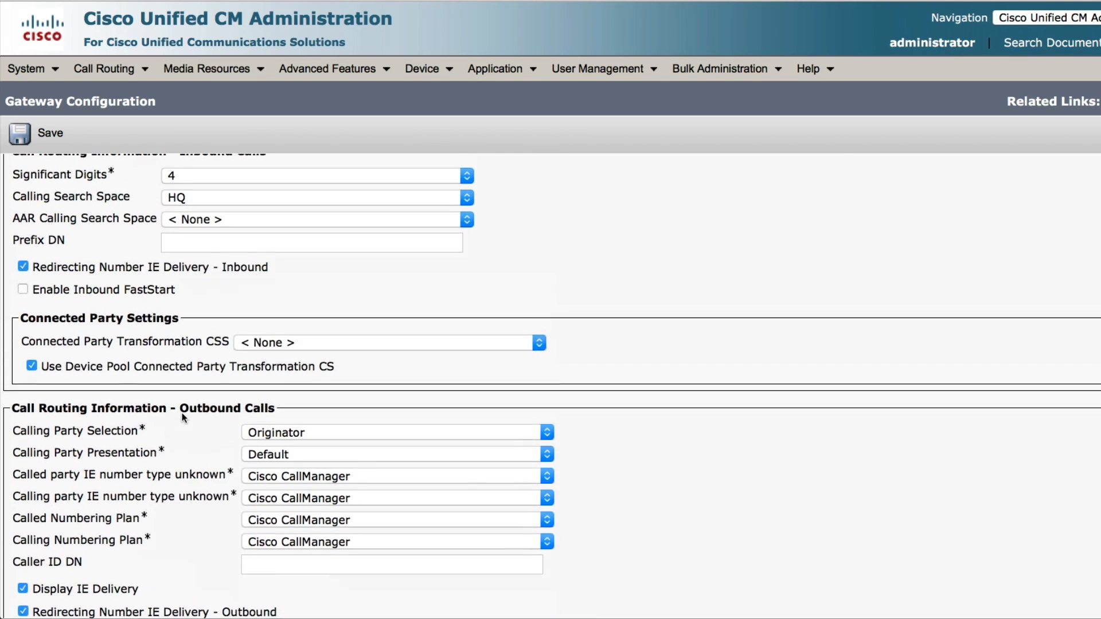
pyautogui.click(23, 341)
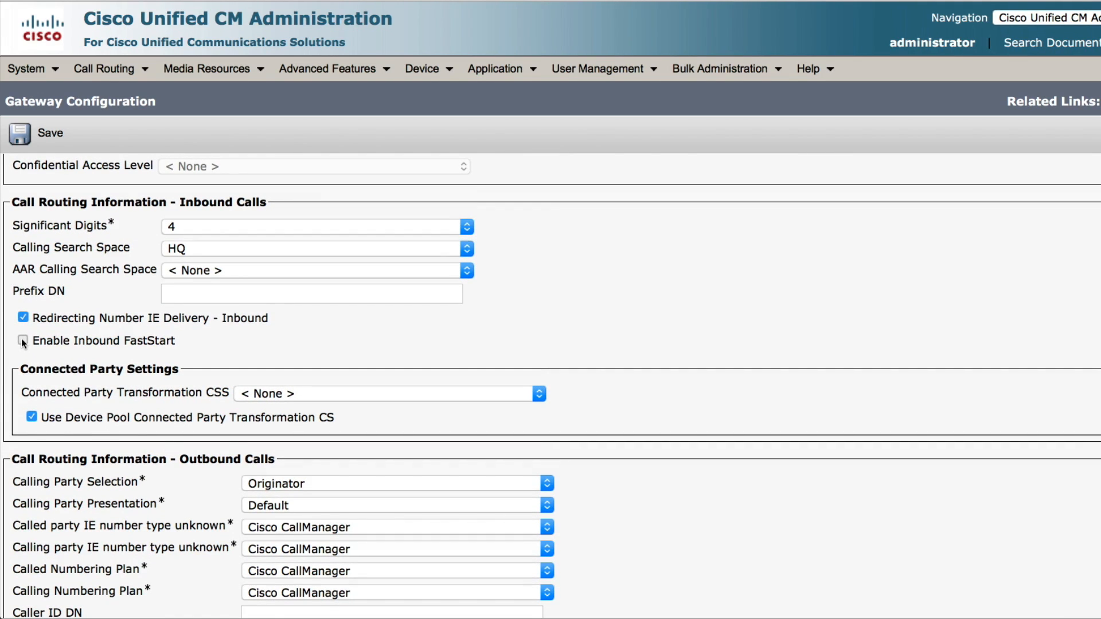
pyautogui.scroll(-5, 243, 416)
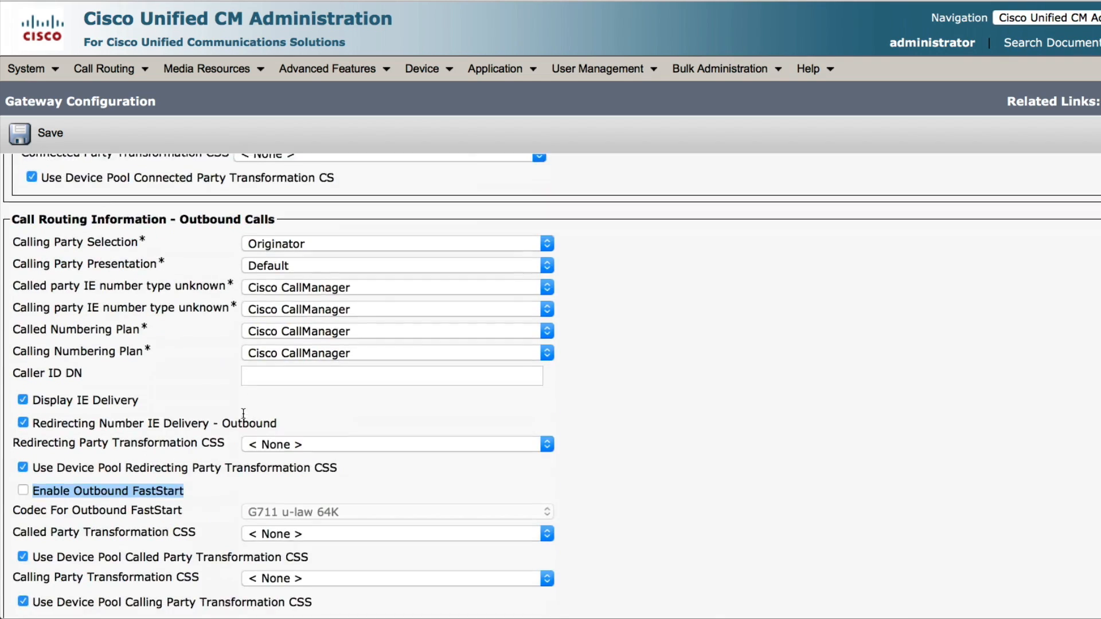
pyautogui.scroll(-4, 243, 412)
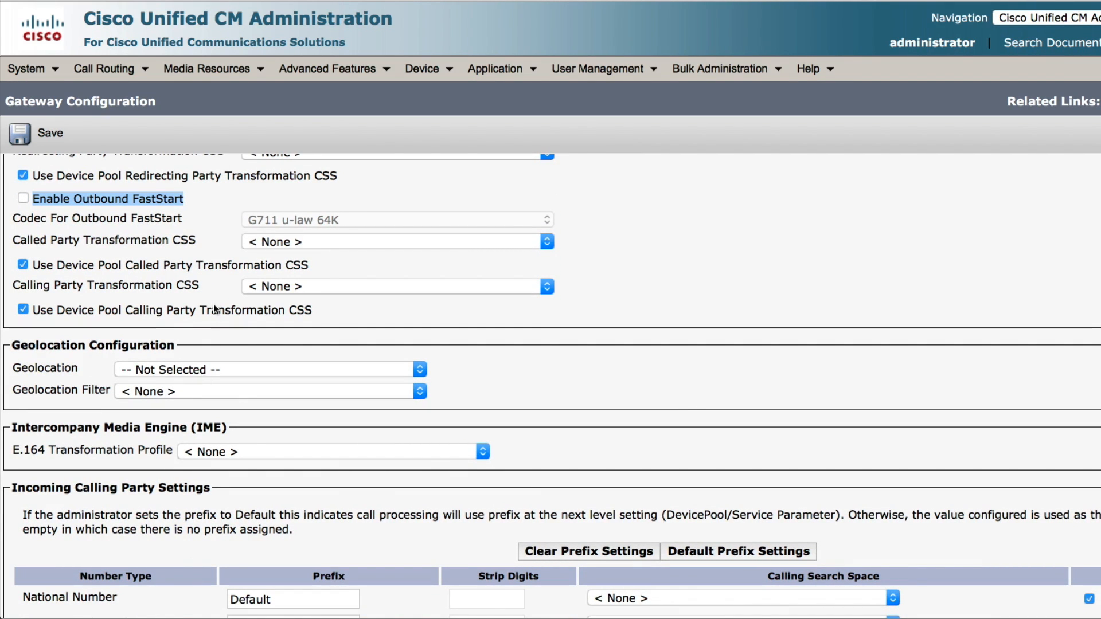
pyautogui.click(195, 197)
pyautogui.moveTo(195, 201); pyautogui.dragTo(33, 202)
# - Save the new H.323 gateway 10.10.120.1 and reset the device
pyautogui.click(39, 135)
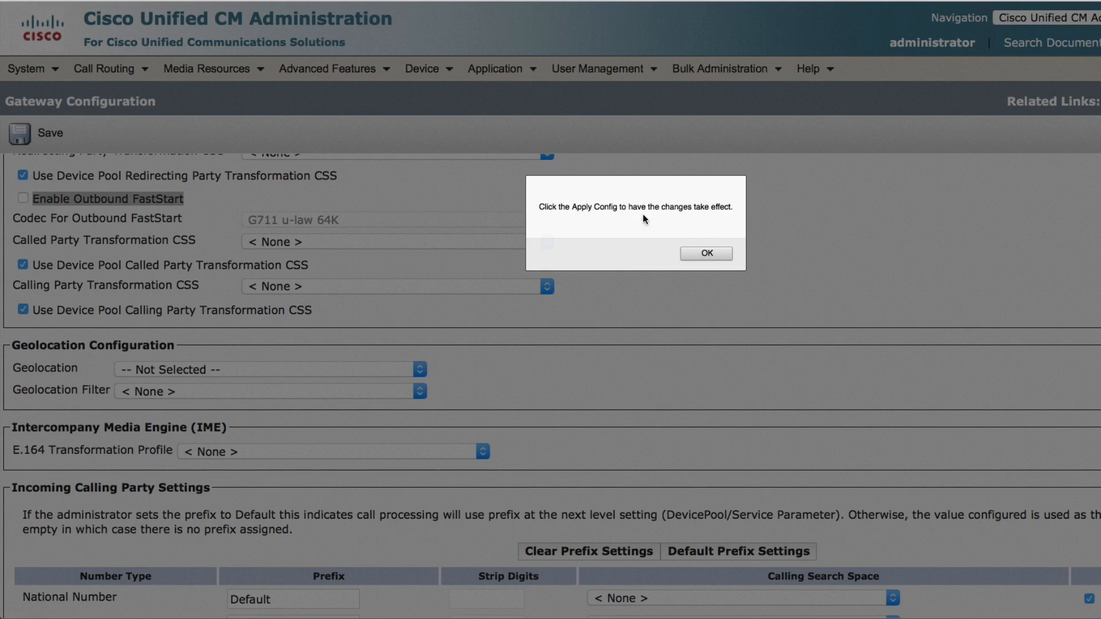
pyautogui.click(715, 255)
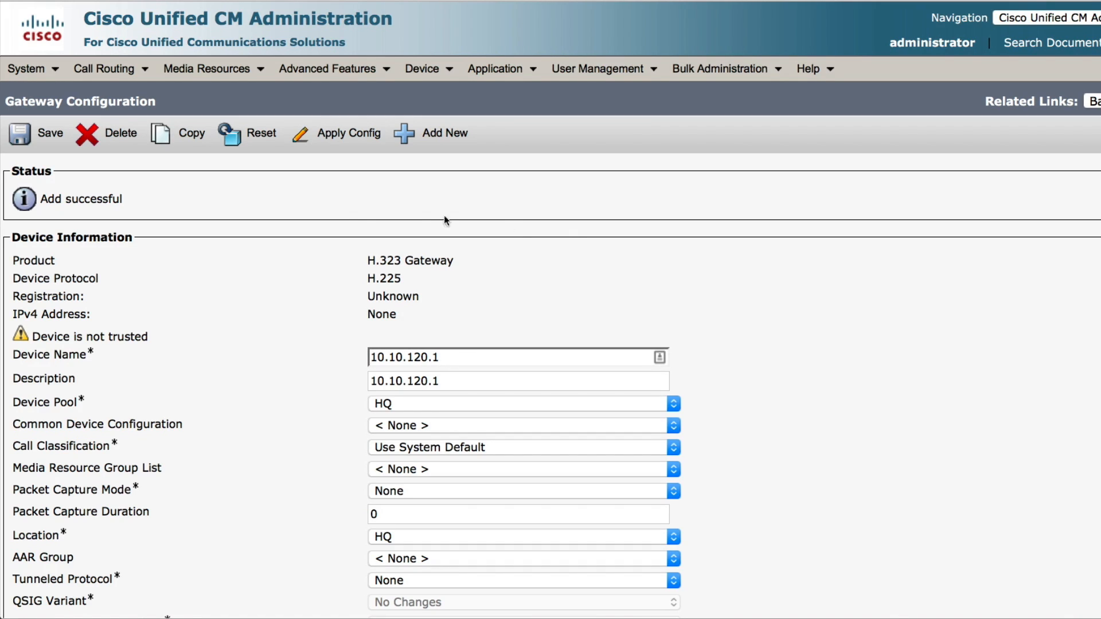
pyautogui.click(259, 140)
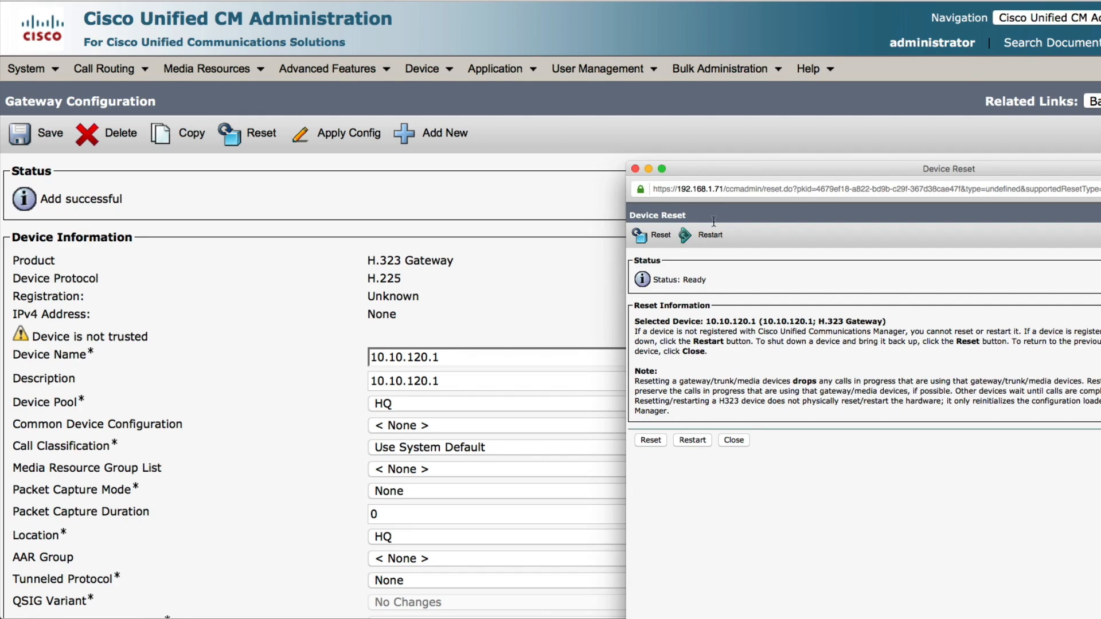
pyautogui.click(651, 440)
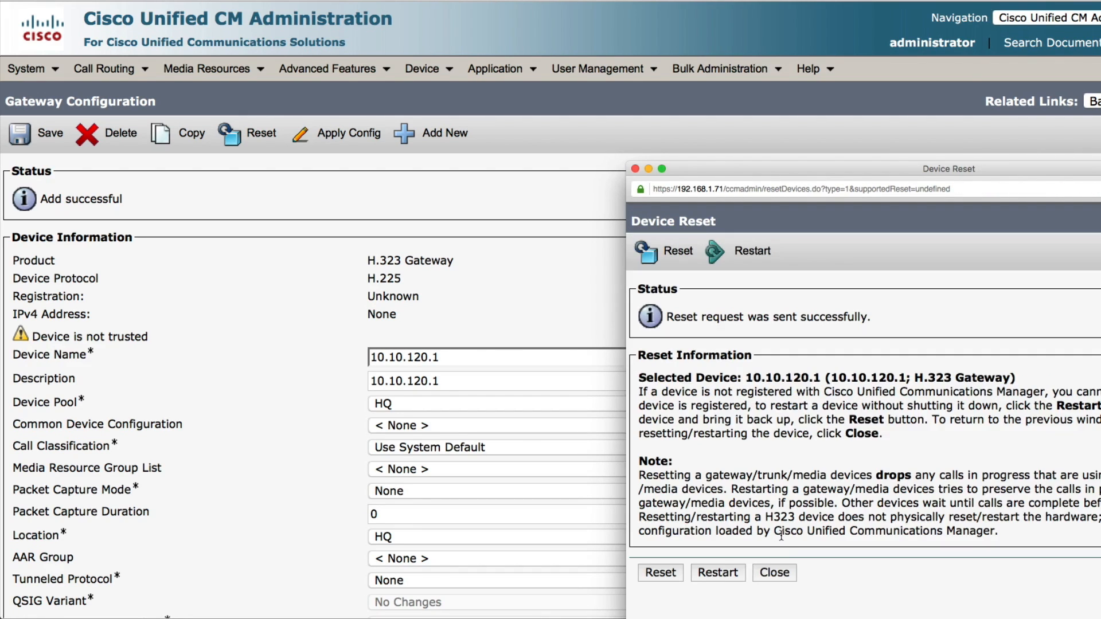
pyautogui.click(774, 573)
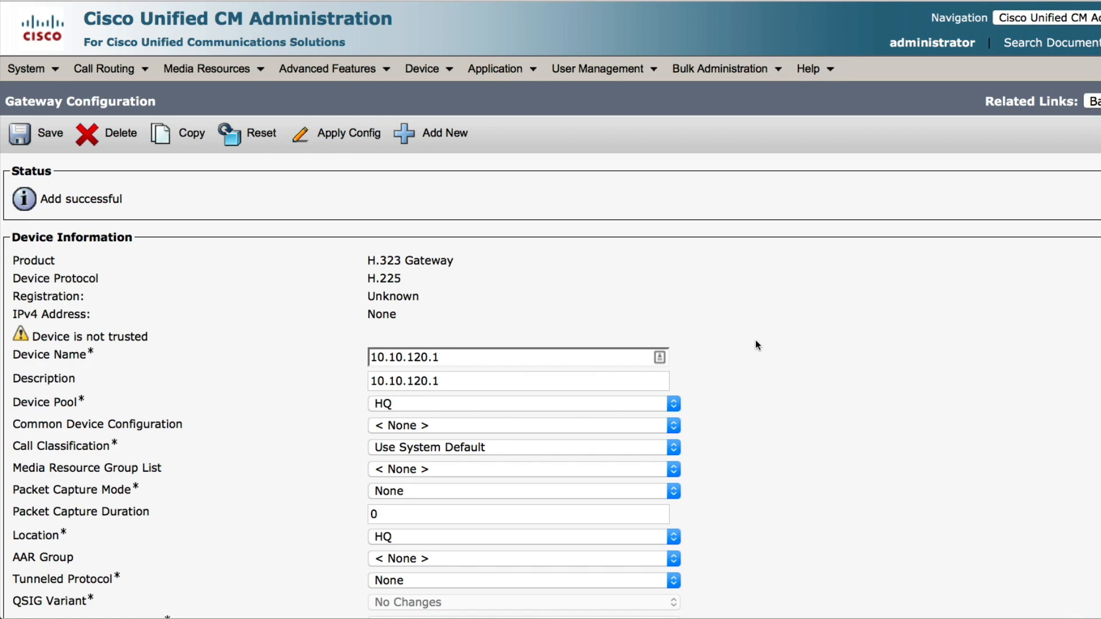
# - Switch to the HQ router's terminal and turn on ISDN call debugging with "debug isdn q931"
pyautogui.hotkey('ctrl', 'Right')
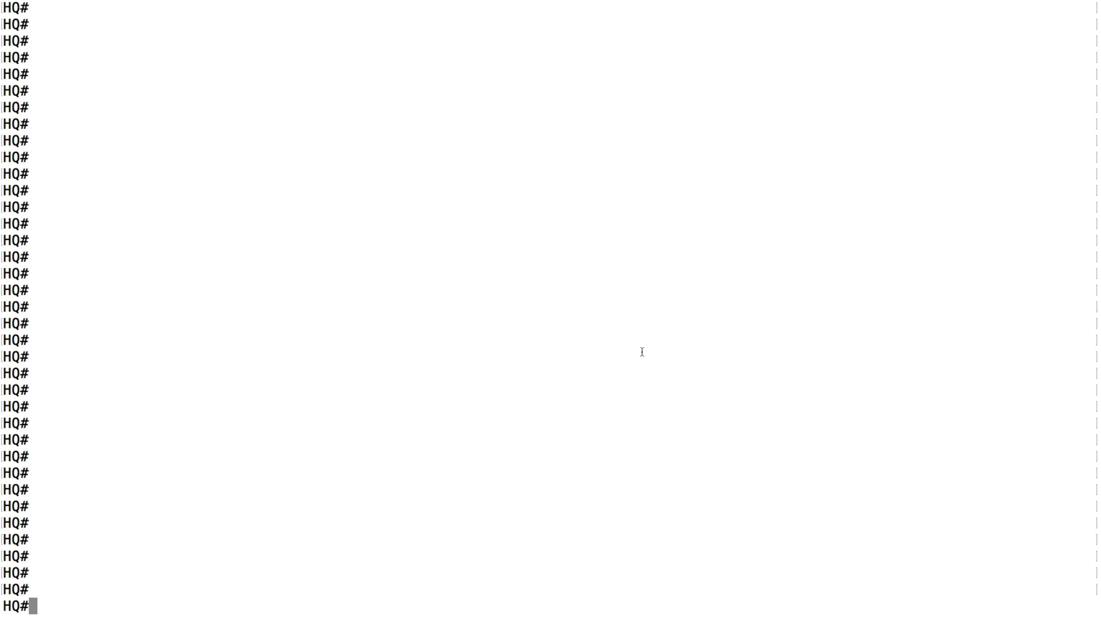
pyautogui.write('debug isdn q931')
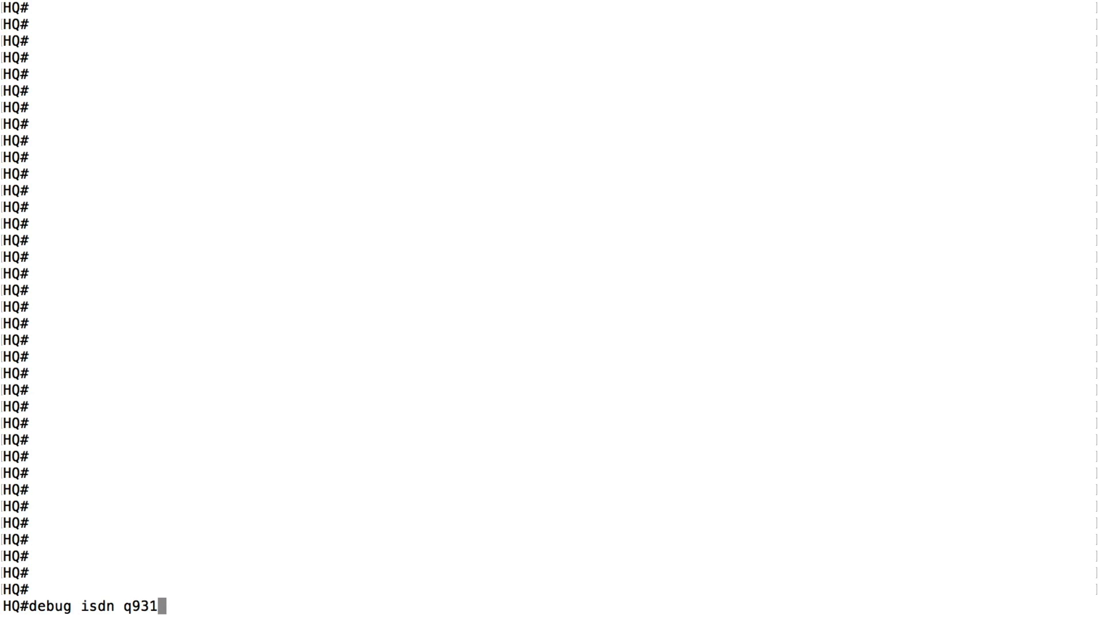
pyautogui.press('Return')
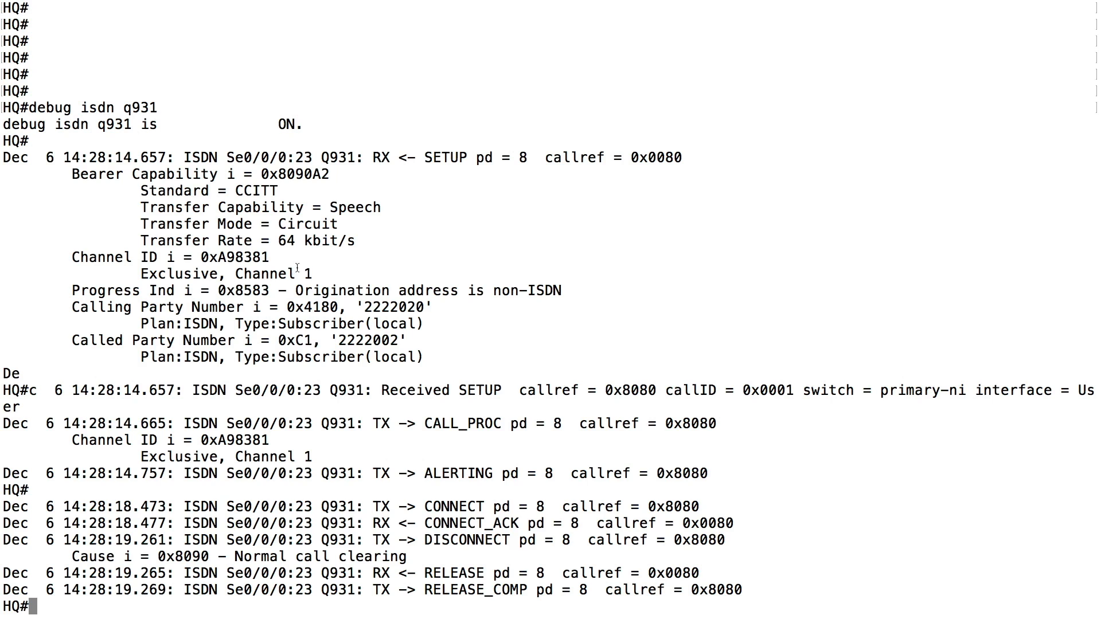
# - Examine the incoming SETUP message's channel, calling and called party numbers, numbering plan and number type in the Q931 debug output
pyautogui.moveTo(313, 276); pyautogui.dragTo(240, 275)
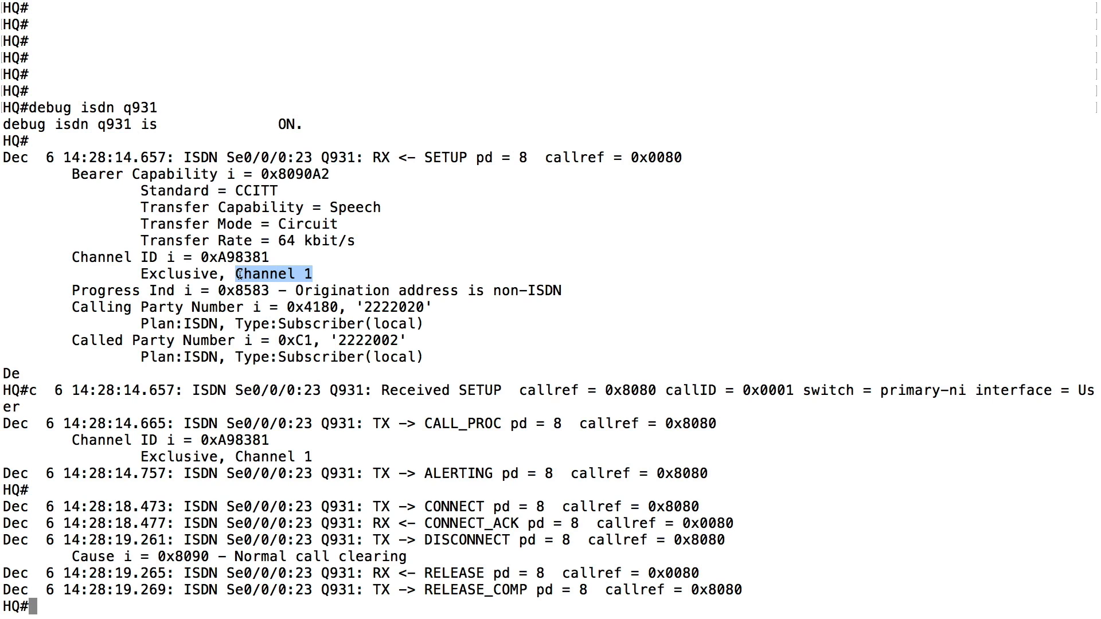
pyautogui.moveTo(365, 307); pyautogui.dragTo(425, 306)
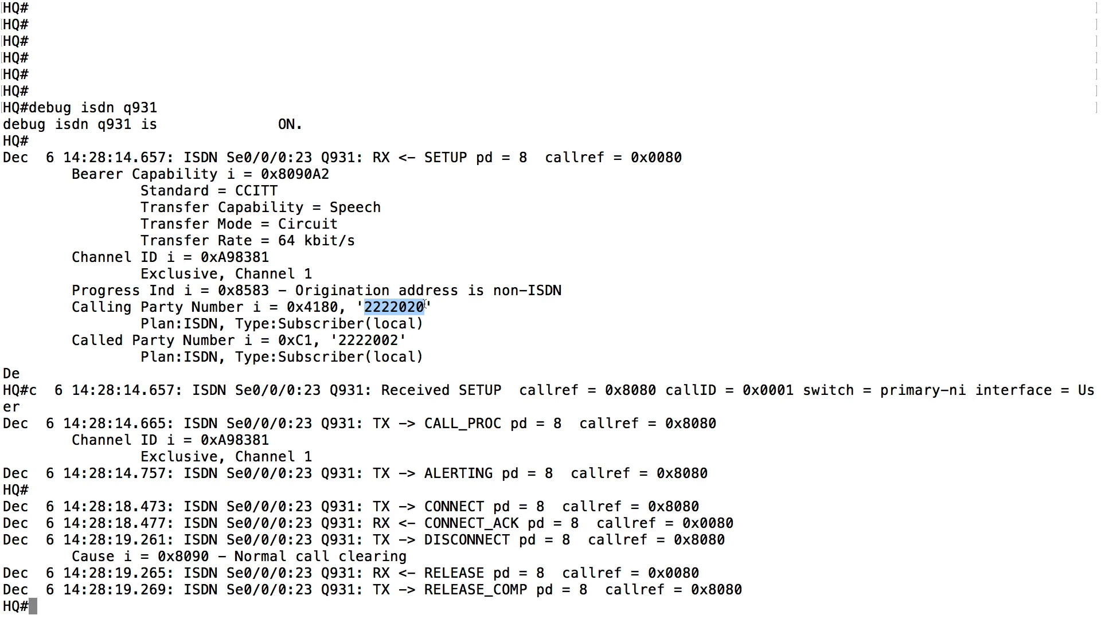
pyautogui.moveTo(187, 322); pyautogui.dragTo(363, 323)
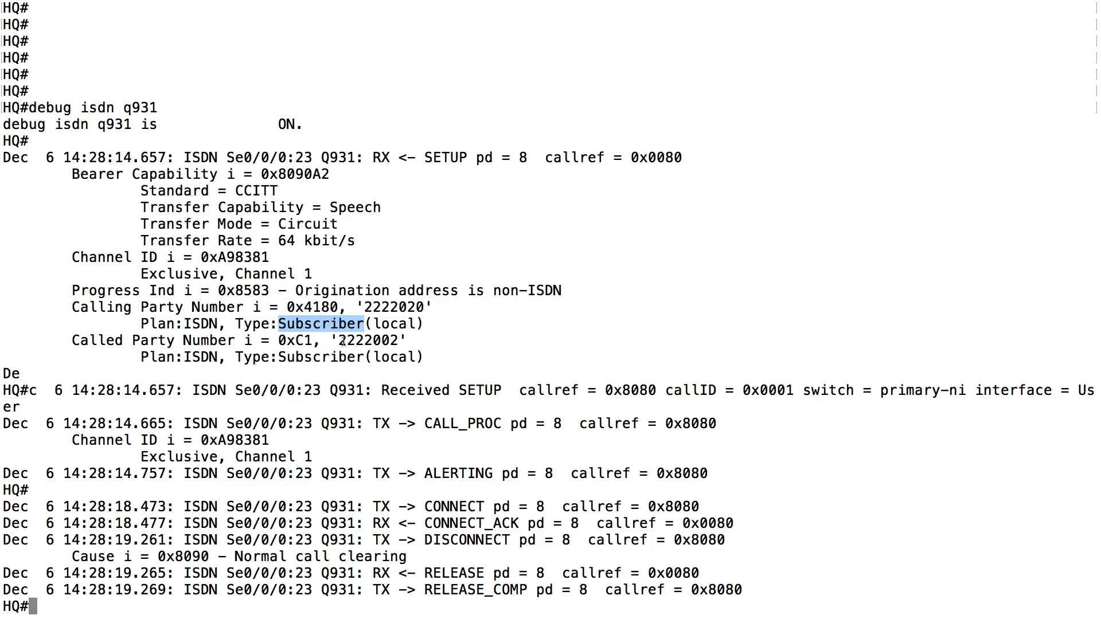
pyautogui.moveTo(339, 341); pyautogui.dragTo(400, 341)
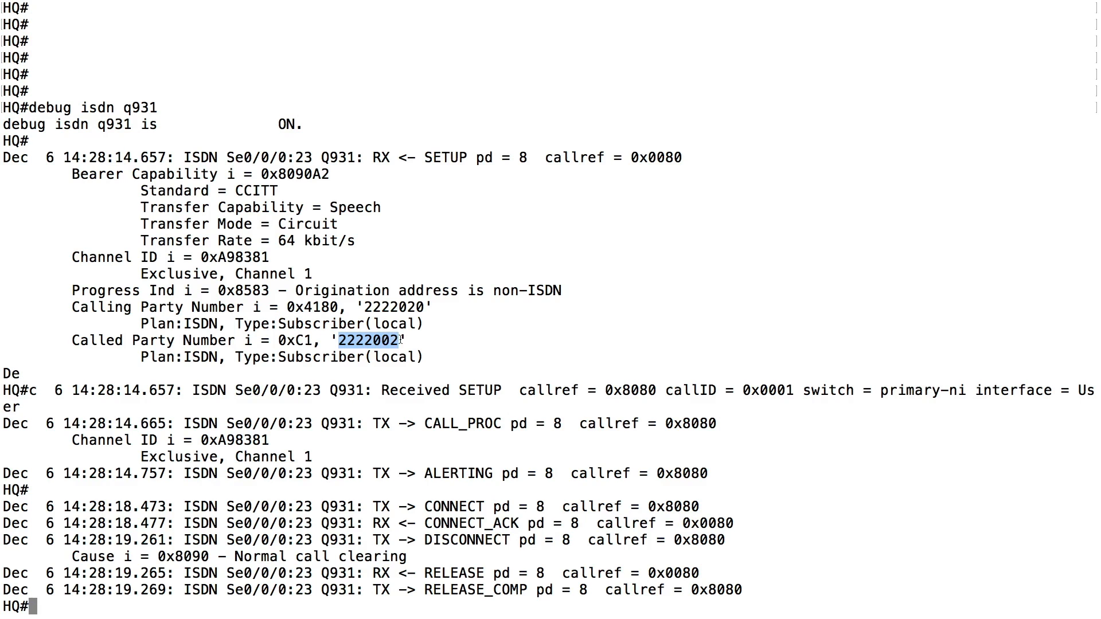
pyautogui.moveTo(279, 357); pyautogui.dragTo(357, 356)
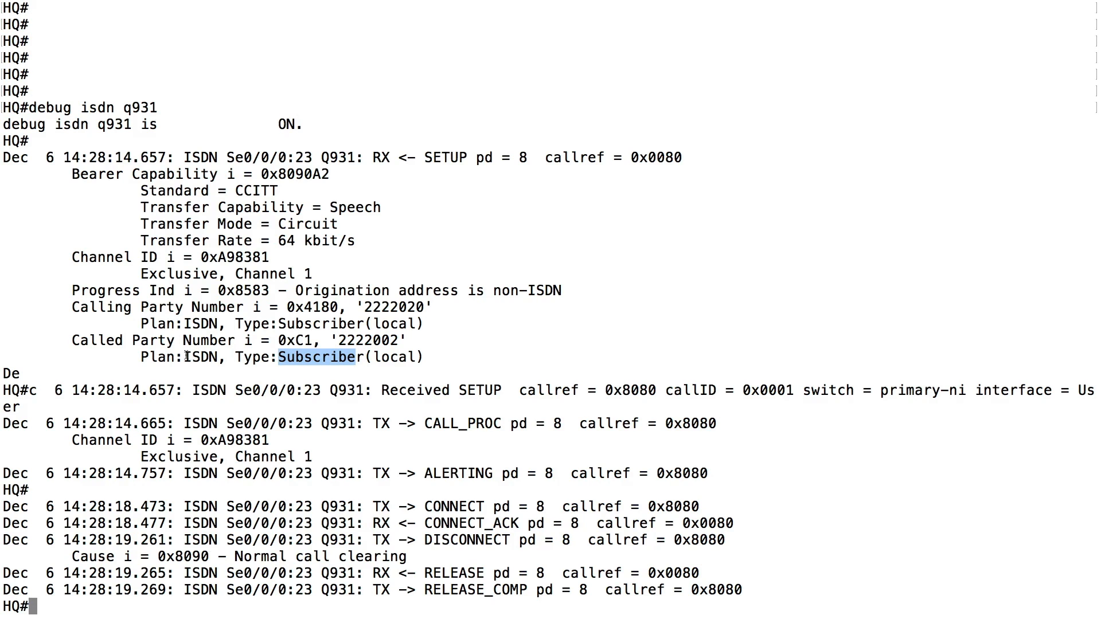
pyautogui.moveTo(187, 356); pyautogui.dragTo(220, 356)
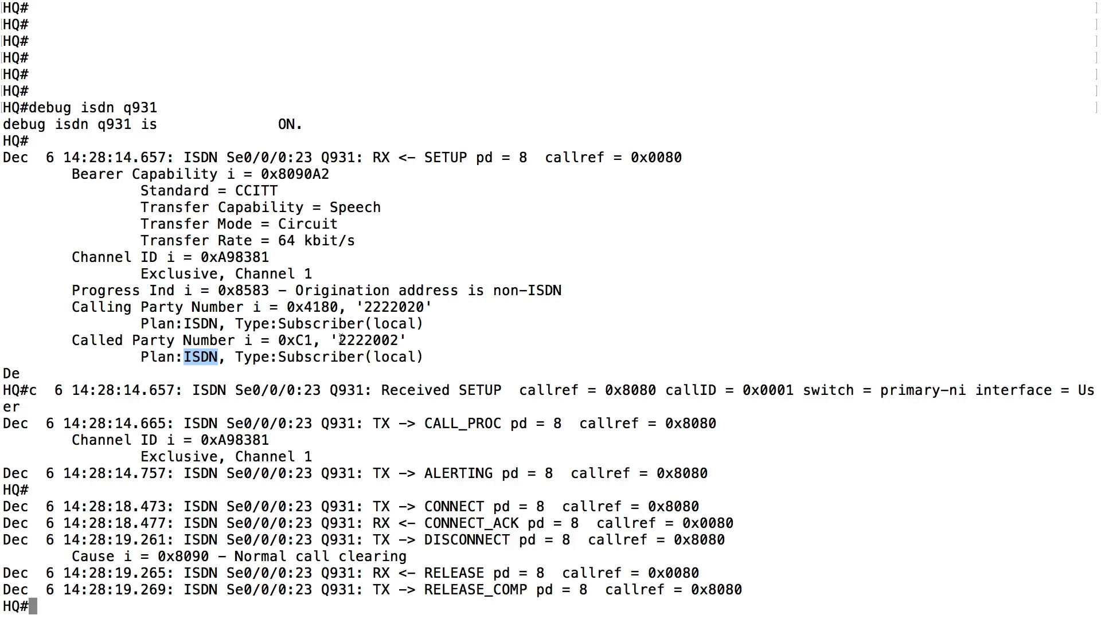
pyautogui.moveTo(339, 341); pyautogui.dragTo(397, 339)
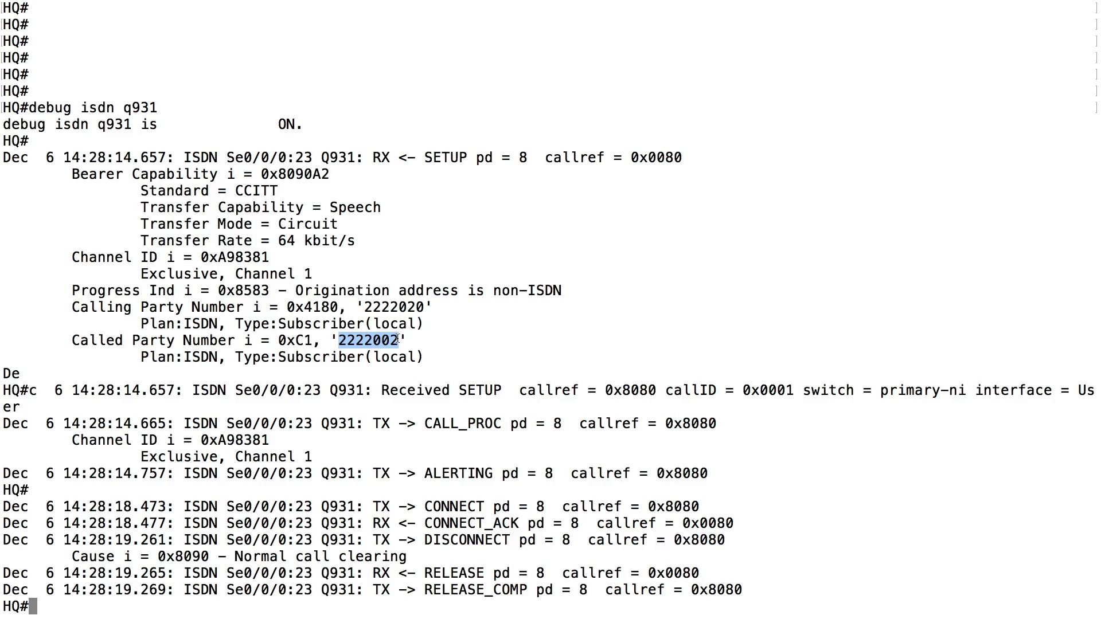
pyautogui.click(375, 346)
pyautogui.moveTo(365, 341); pyautogui.dragTo(402, 338)
# - Examine the SETUP, CALL_PROC and ALERTING messages in the Q931 trace, along with the calling and called party lines
pyautogui.doubleClick(460, 392)
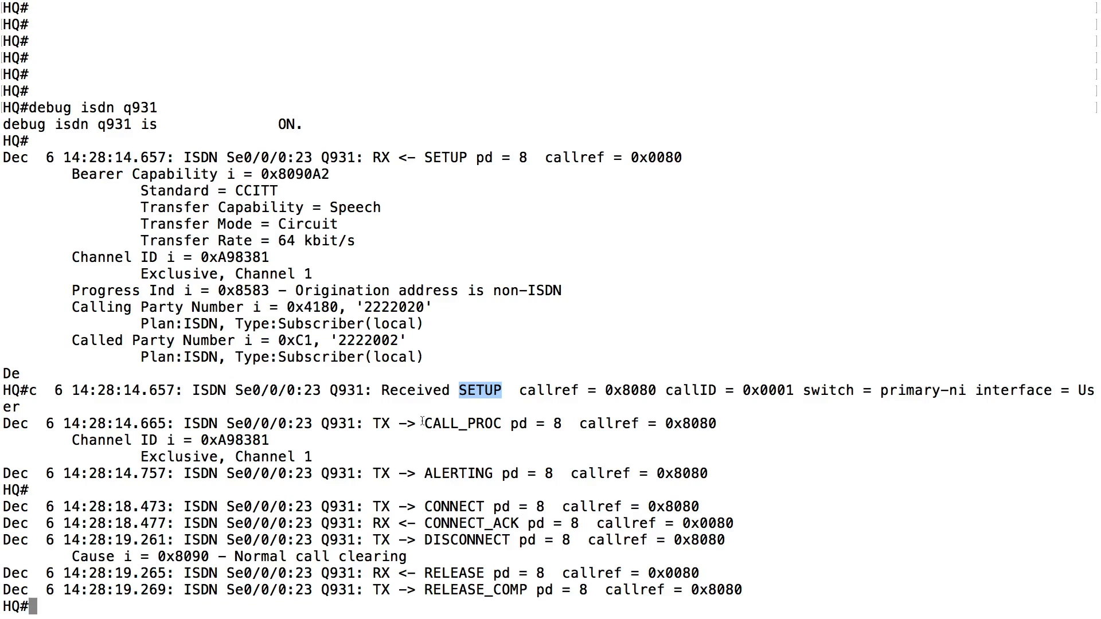
pyautogui.moveTo(424, 422); pyautogui.dragTo(503, 423)
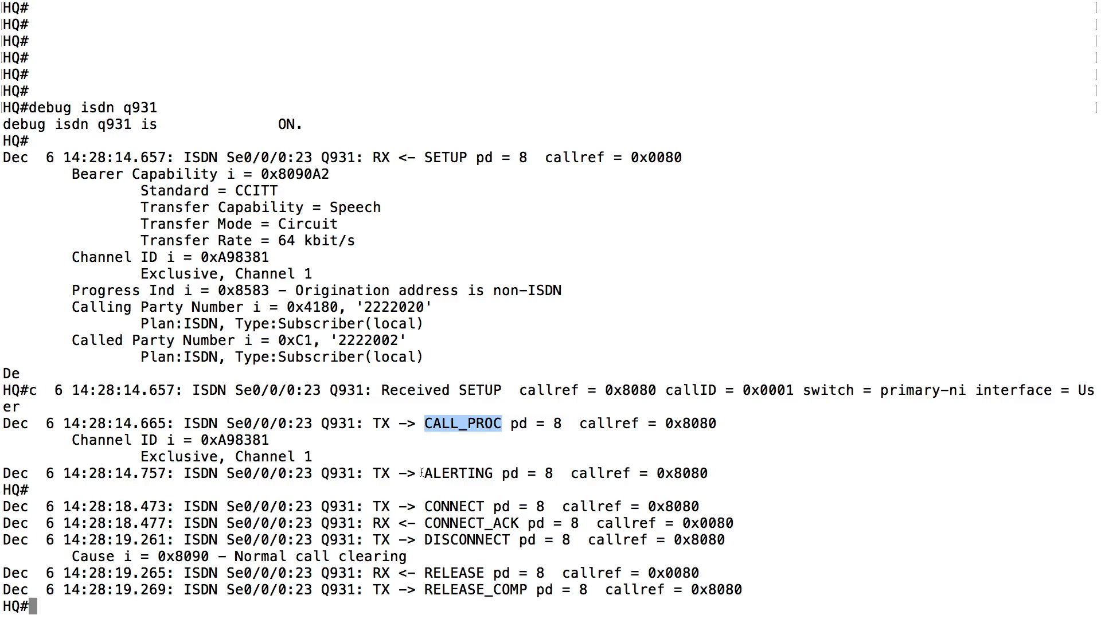
pyautogui.moveTo(422, 473); pyautogui.dragTo(497, 473)
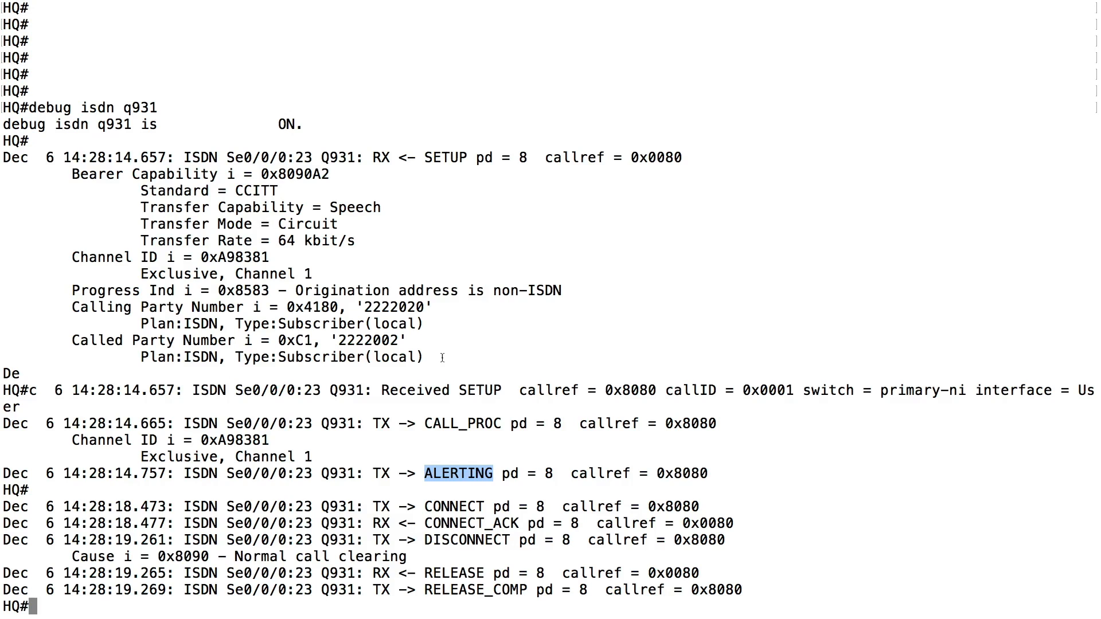
pyautogui.moveTo(442, 358); pyautogui.dragTo(2, 304)
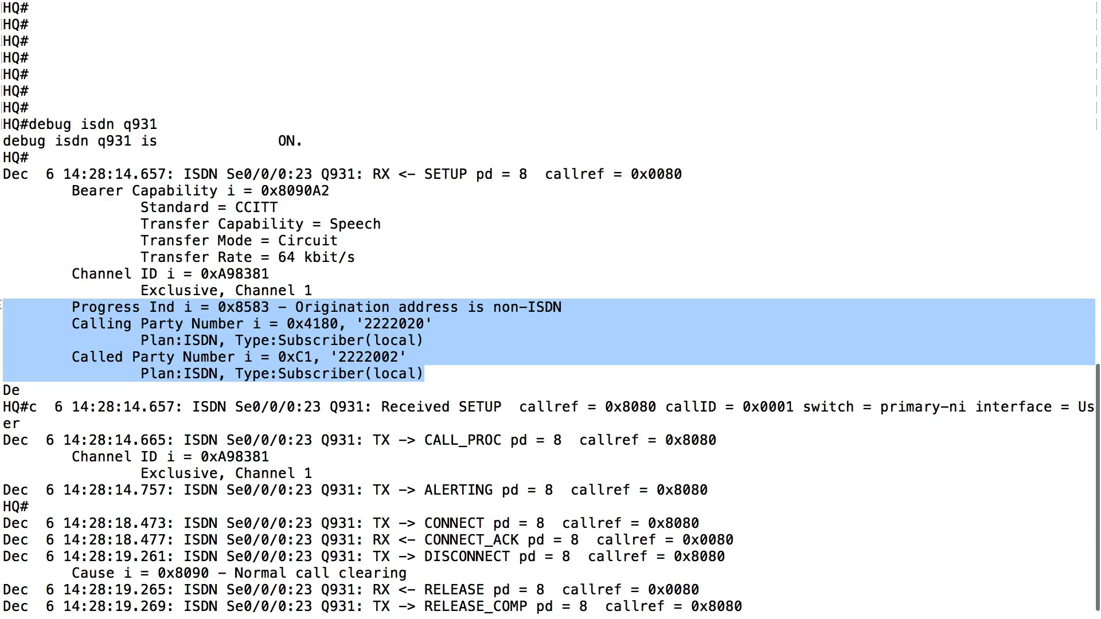